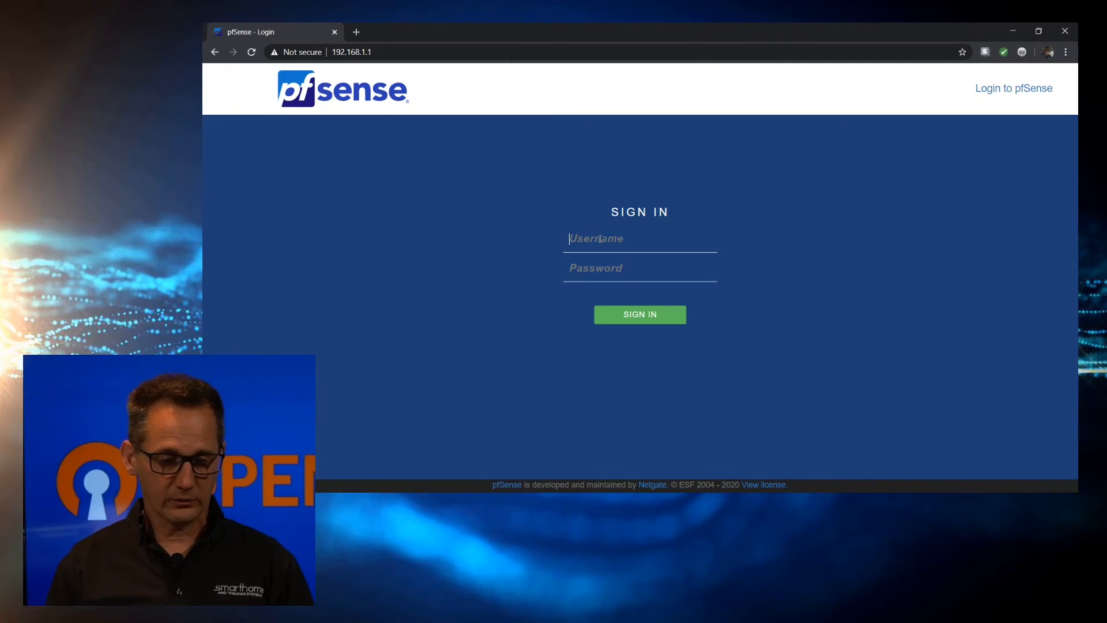
Sign in as admin and advance the wizard past the welcome and support pages
type("admin")
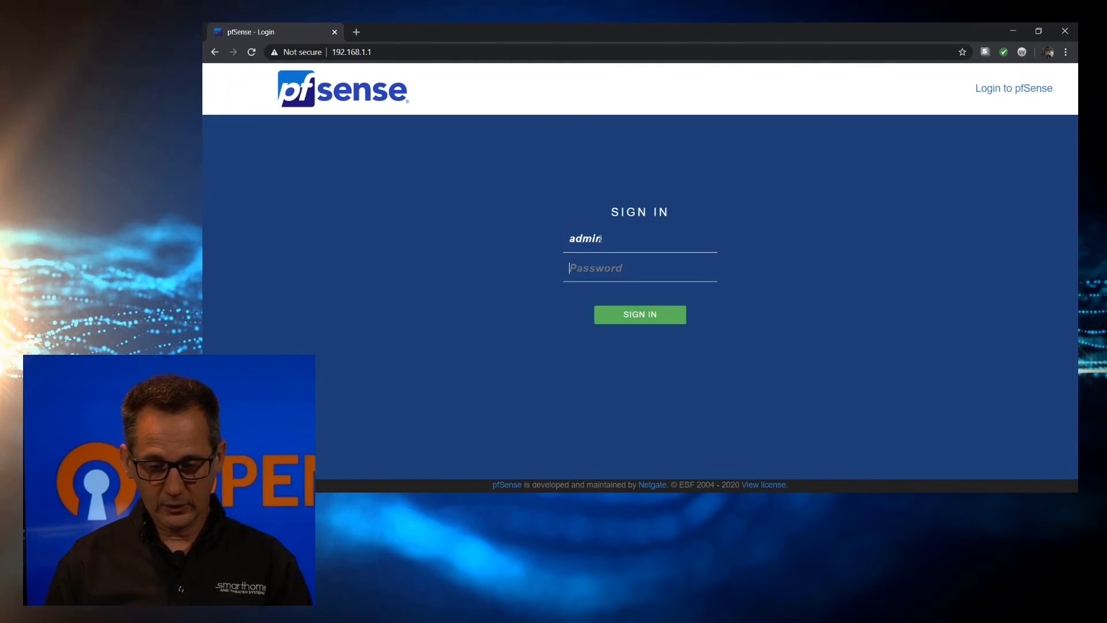
key("Tab")
type("pf")
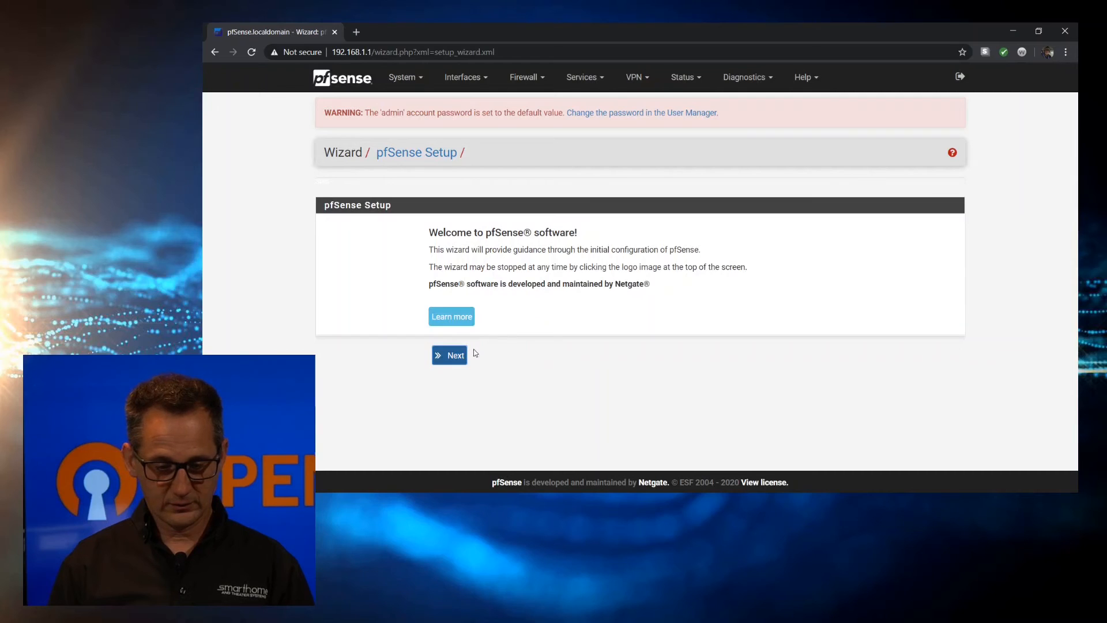
left_click(448, 356)
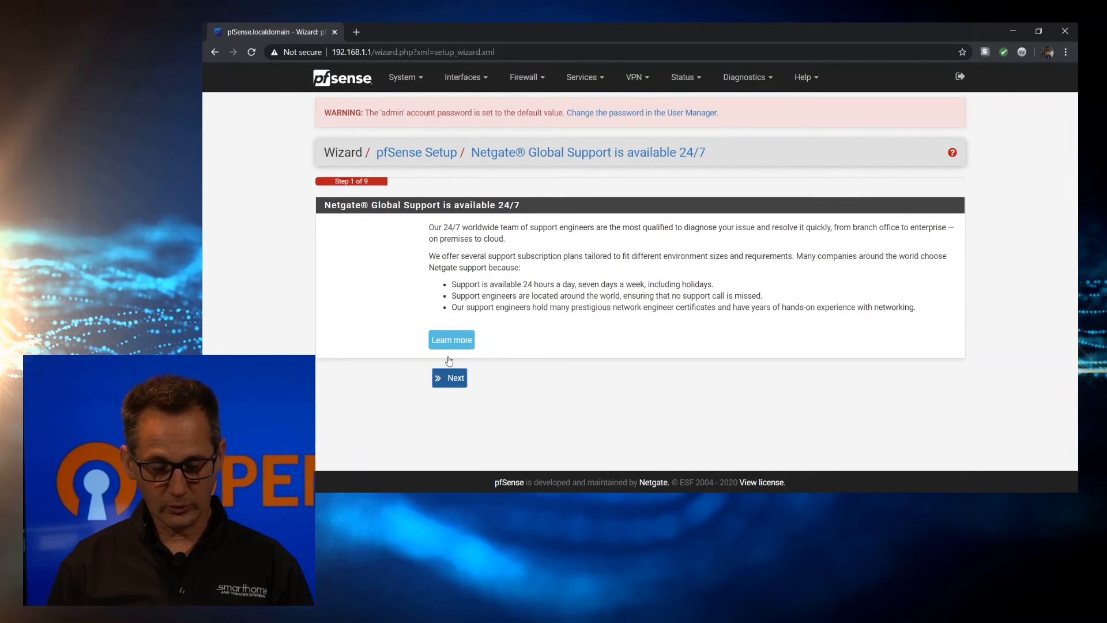
left_click(439, 386)
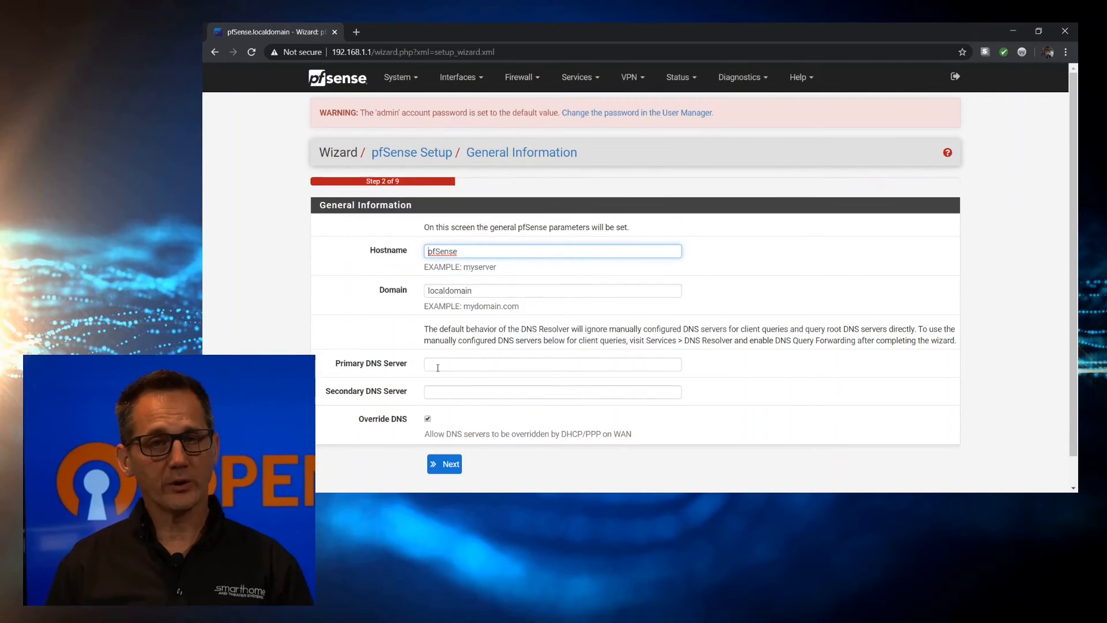
Enter DNS servers 1.1.1.1 and 8.8.8.8, then set the timezone to Etc/GMT-4
left_click(438, 368)
type("1.1.1.1")
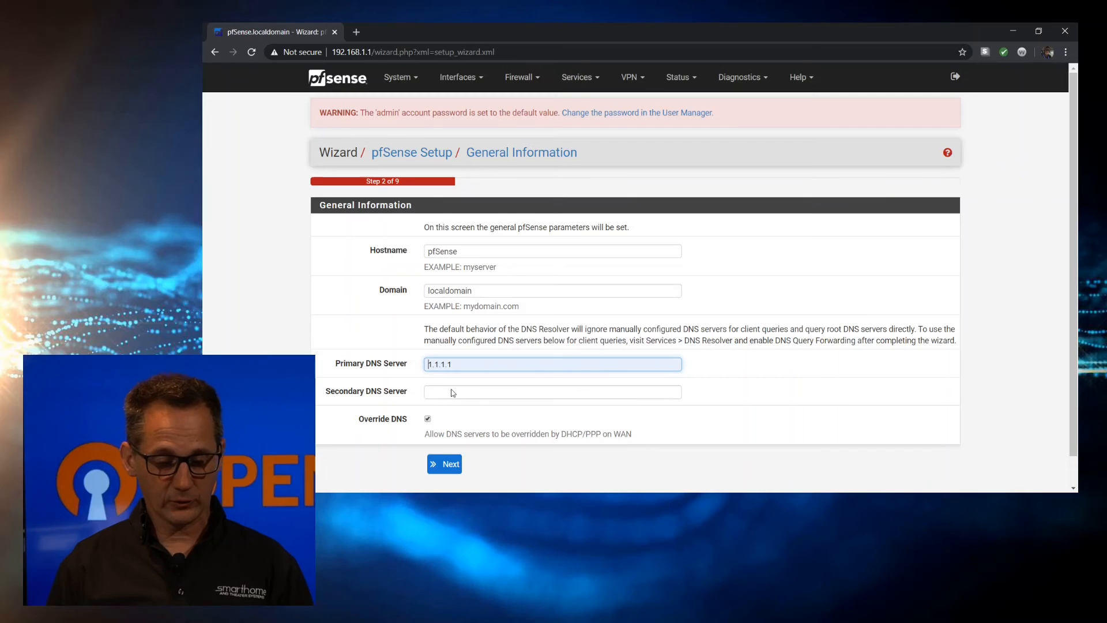
left_click(447, 394)
type("8.8.8.8")
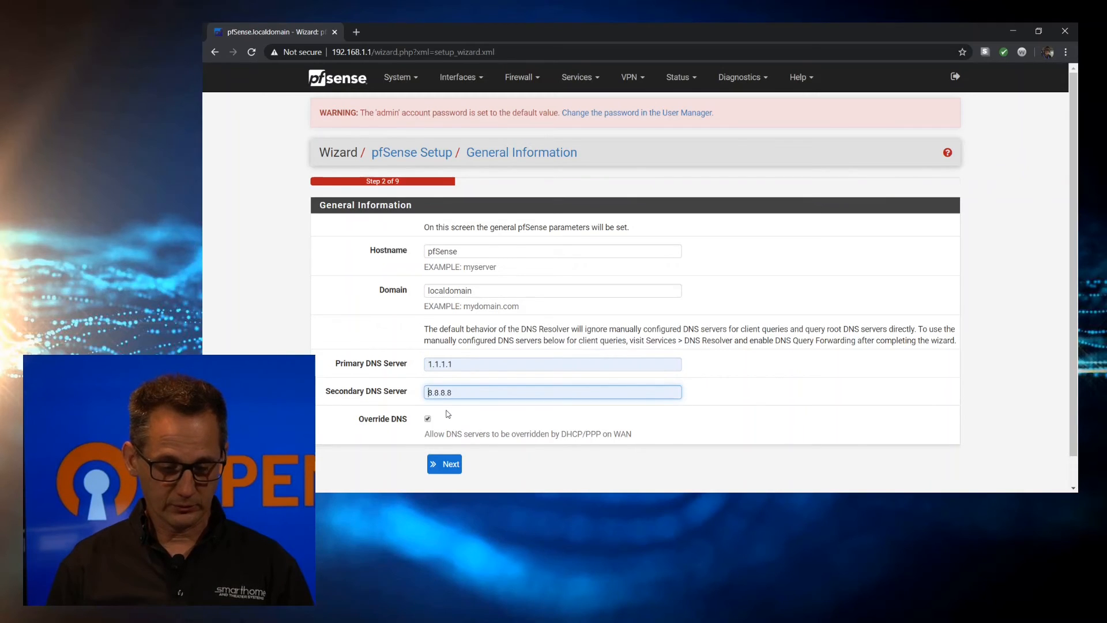
left_click(448, 464)
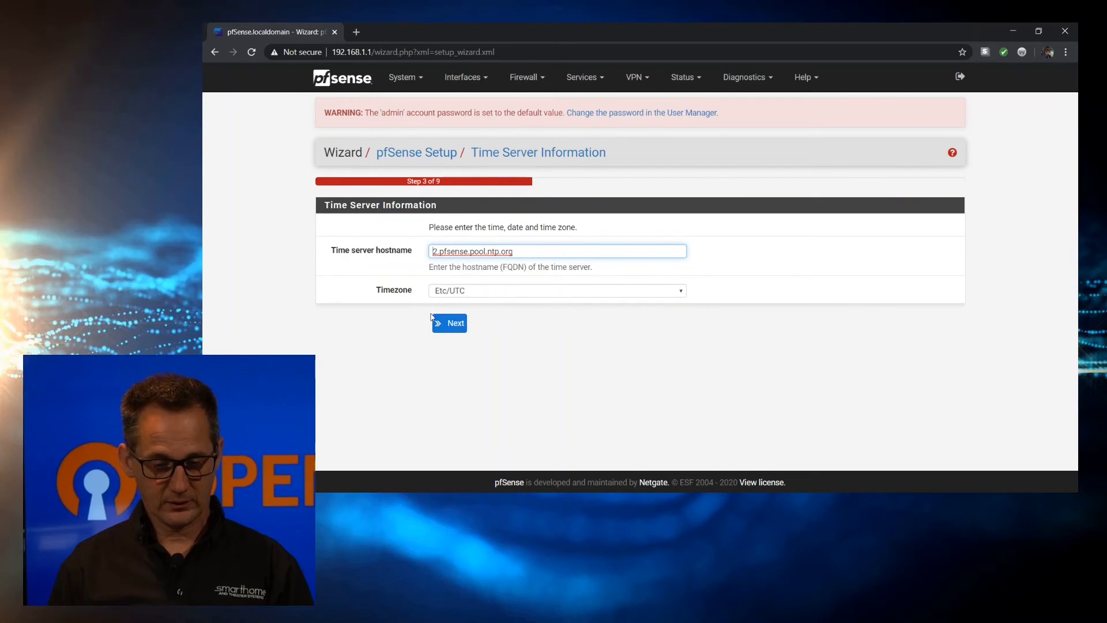
key("Tab")
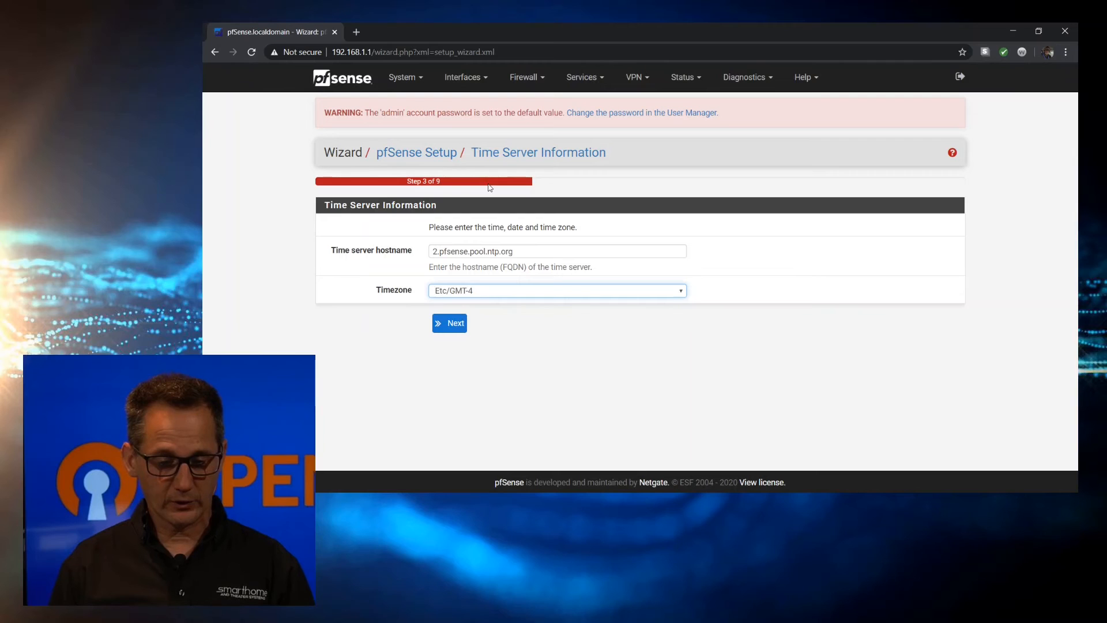
left_click(453, 324)
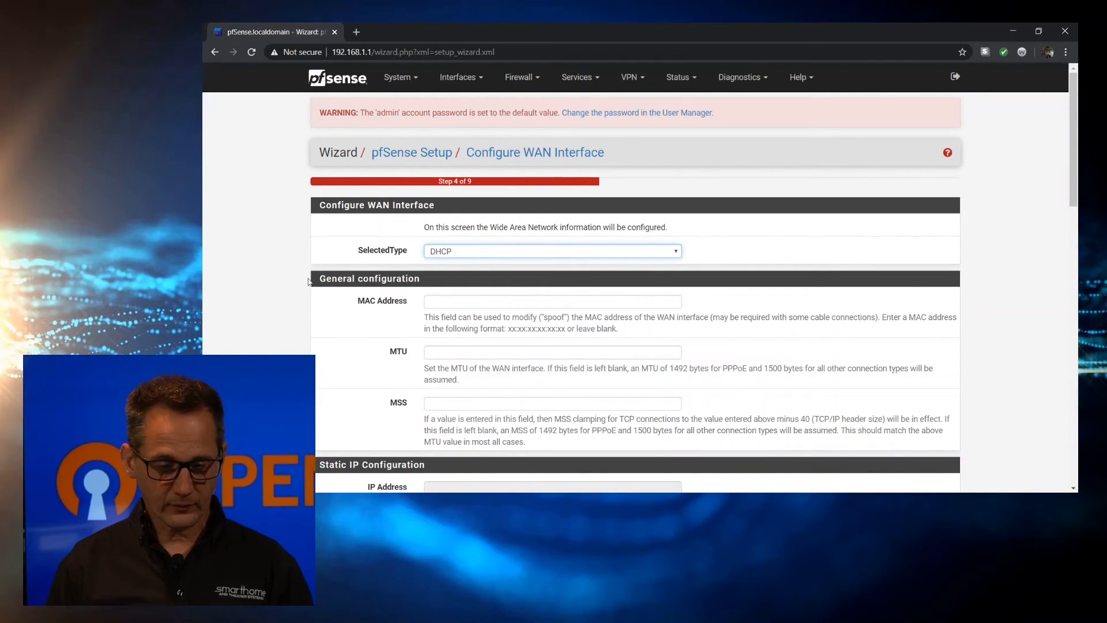
Leave the WAN interface on DHCP defaults and continue past the WAN page
scroll(308, 281, "down", 3)
scroll(308, 281, "down", 8)
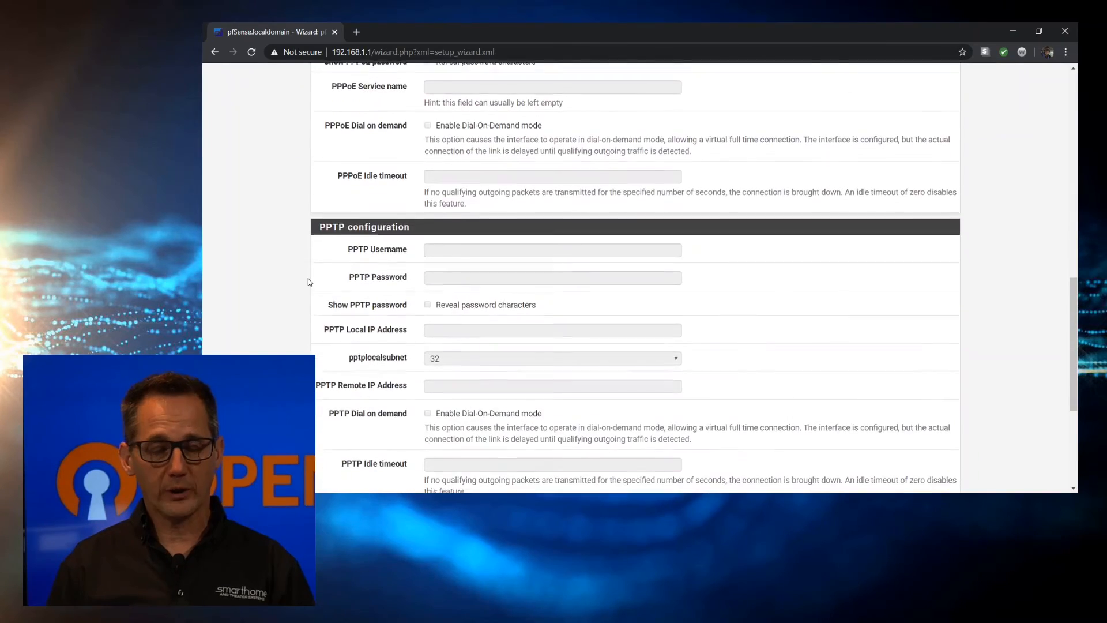
scroll(309, 281, "down", 5)
left_click(453, 433)
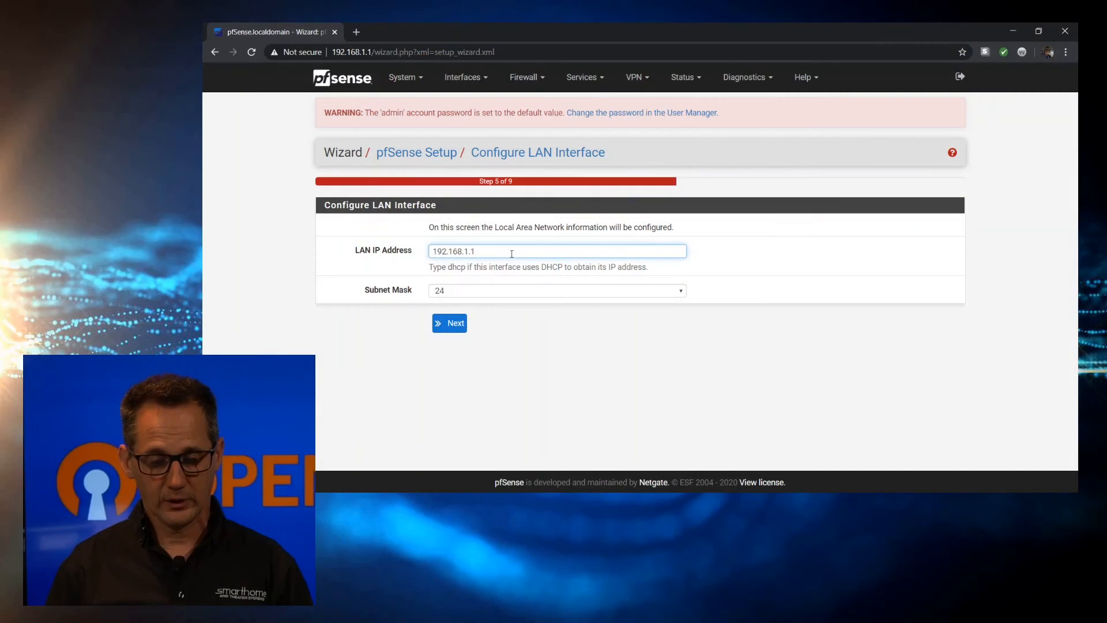
Change the LAN IP address to 172.16.10.1
triple_click(512, 254)
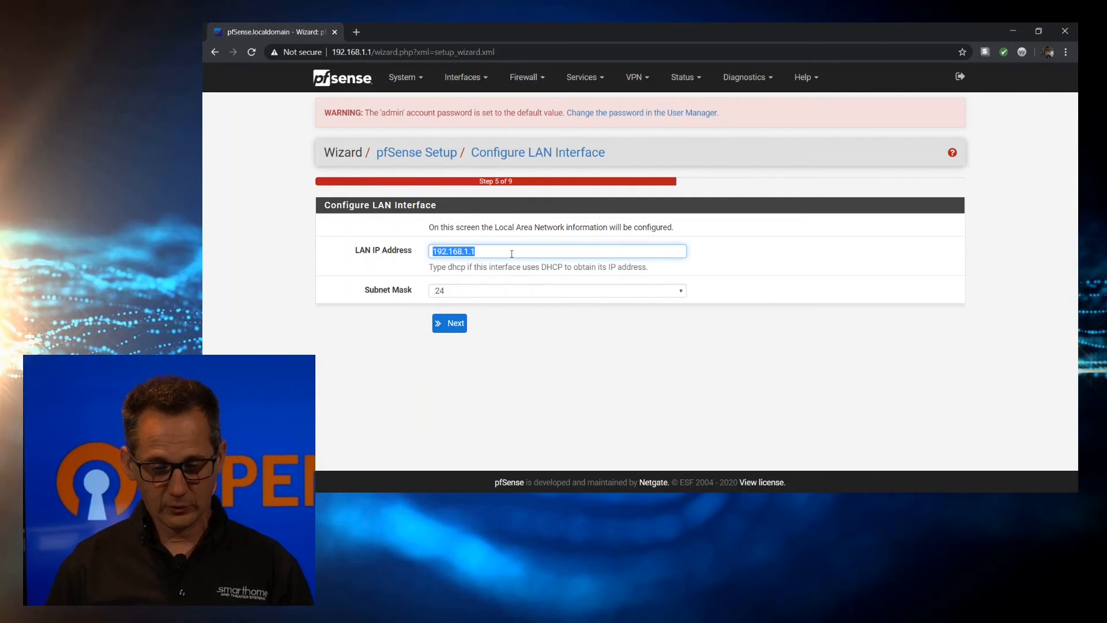
type("17")
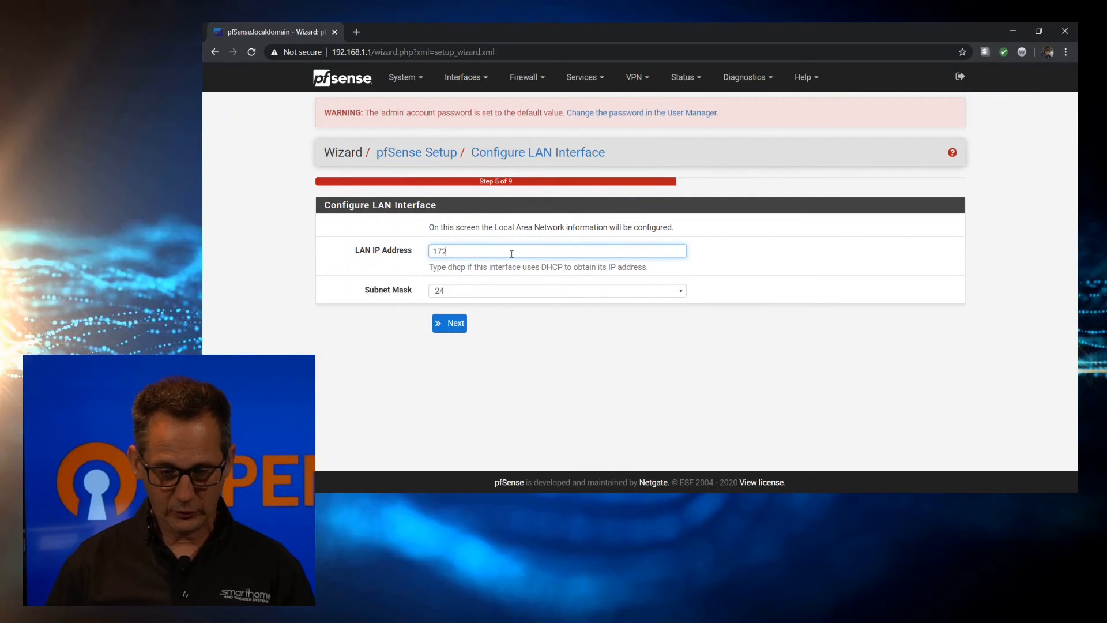
left_click(459, 324)
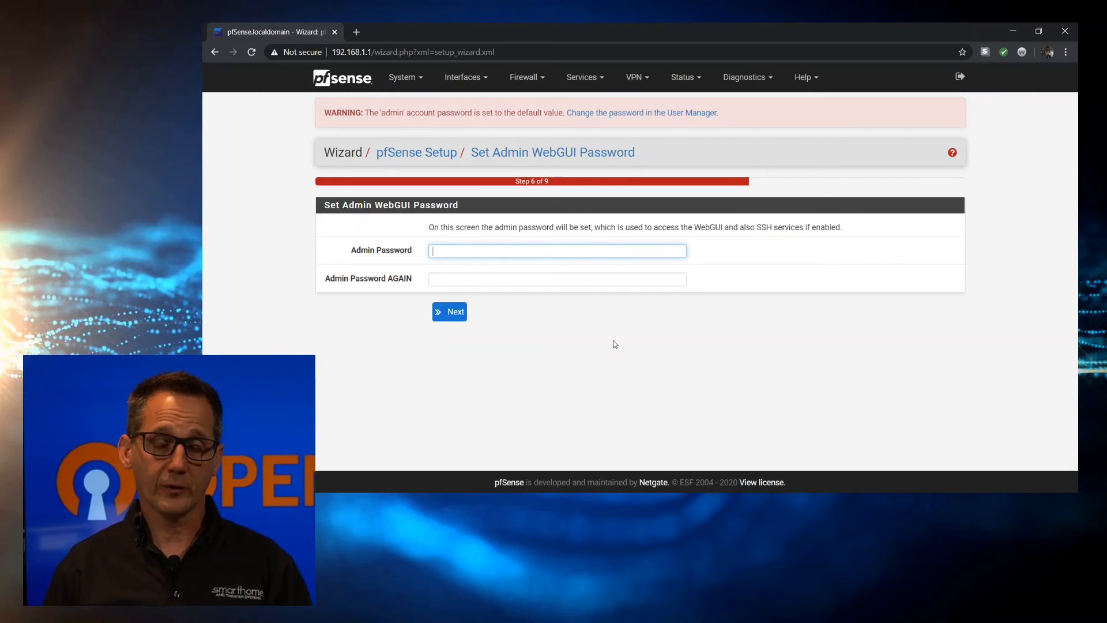
Enter and confirm a new admin WebGUI password
type("p")
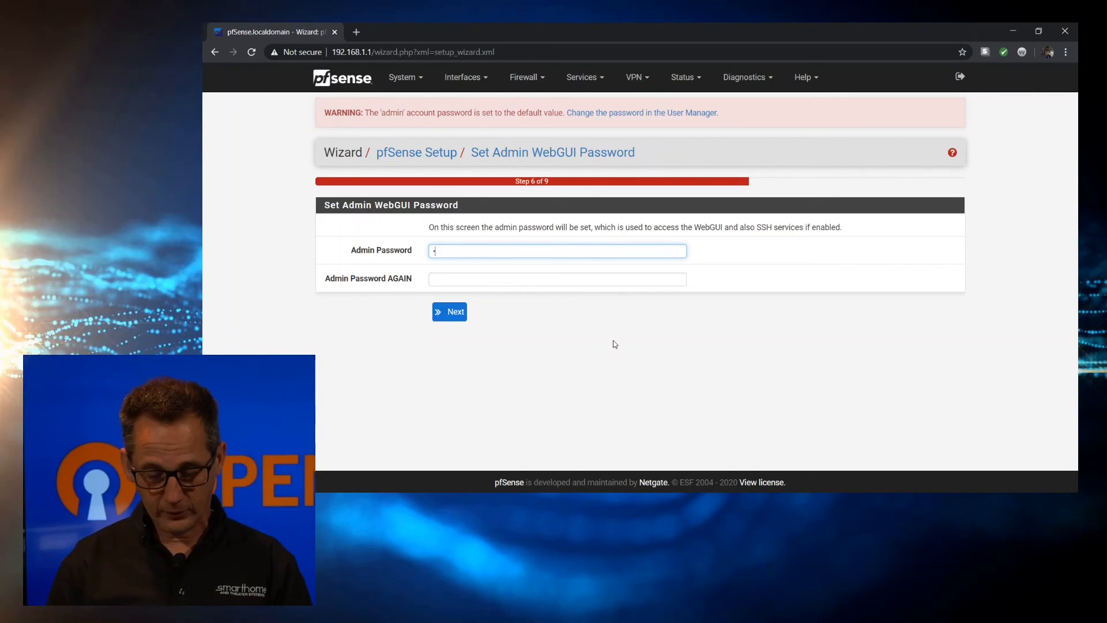
type("assword")
key("Tab")
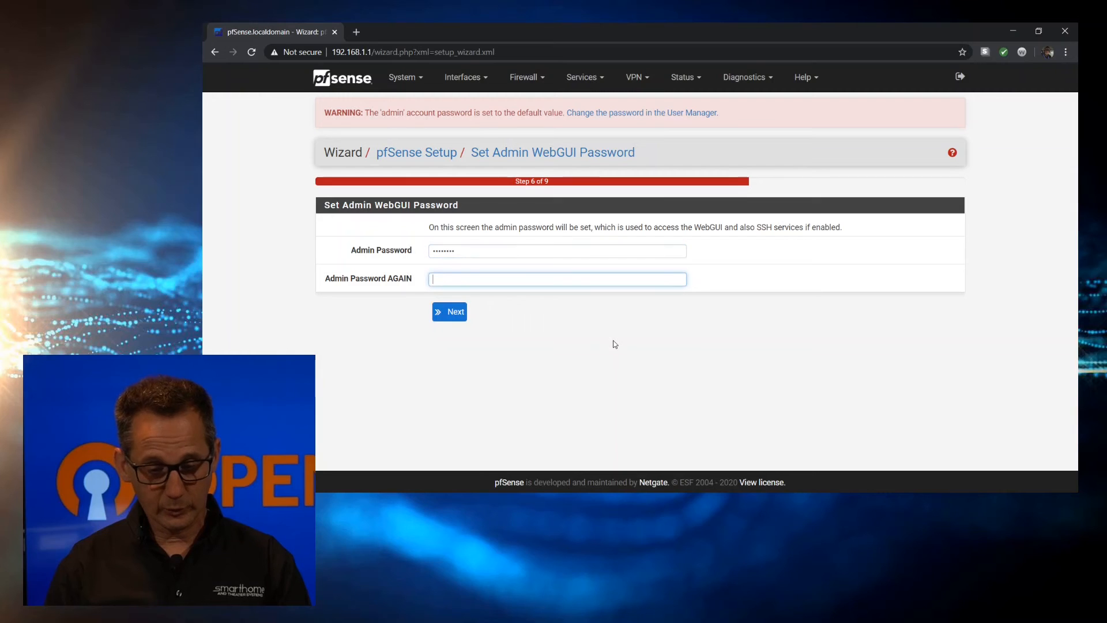
type("password")
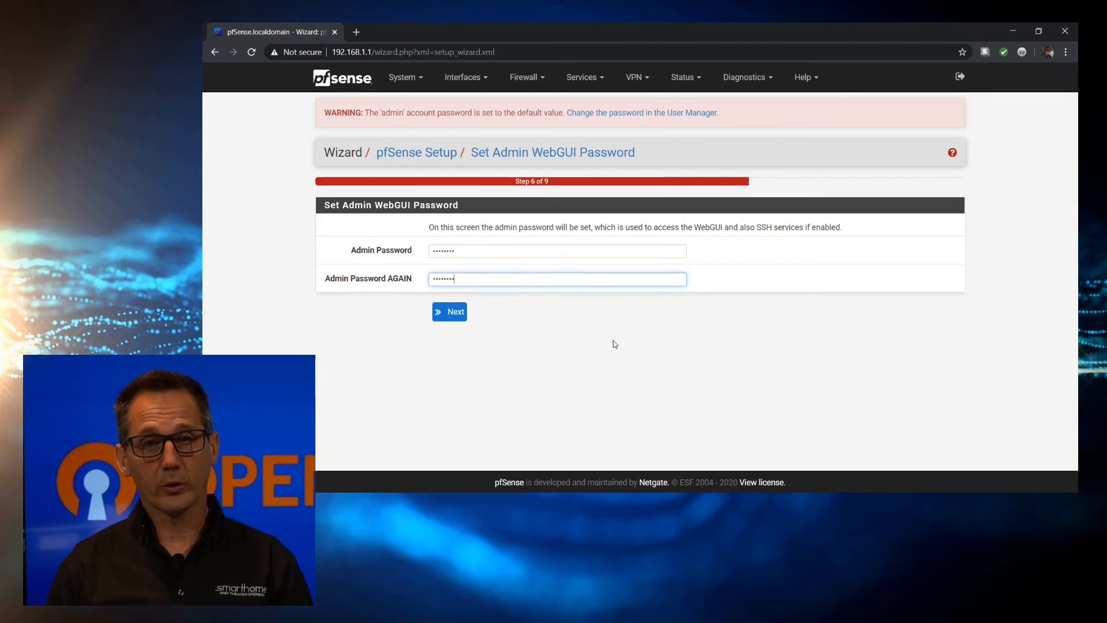
left_click(451, 312)
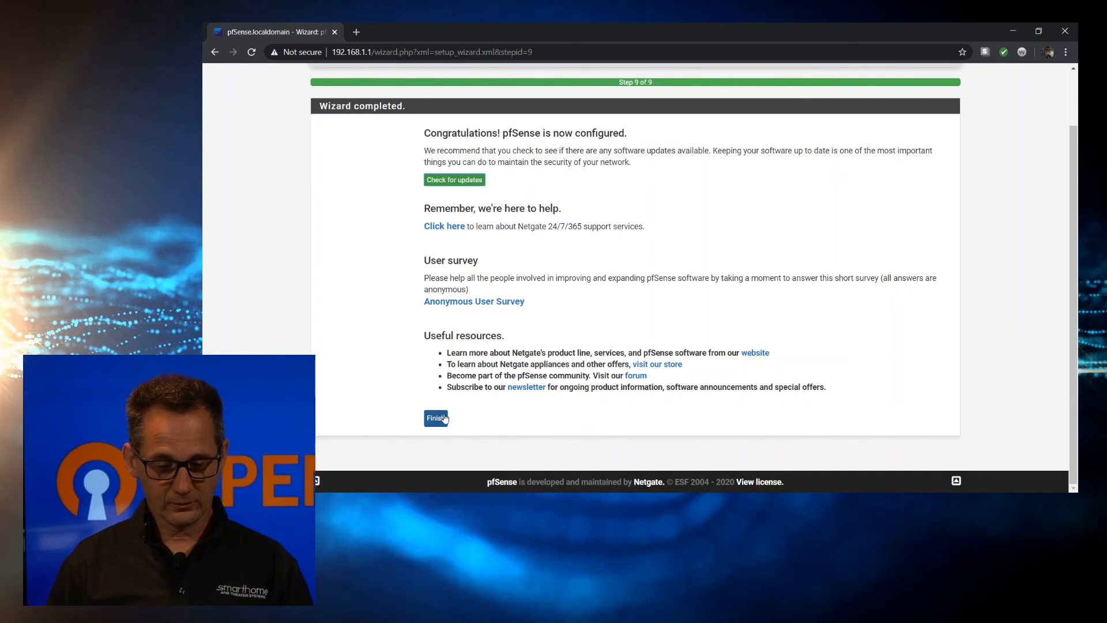
Reload the configuration, accept the copyright notice and close the survey message
left_click(438, 421)
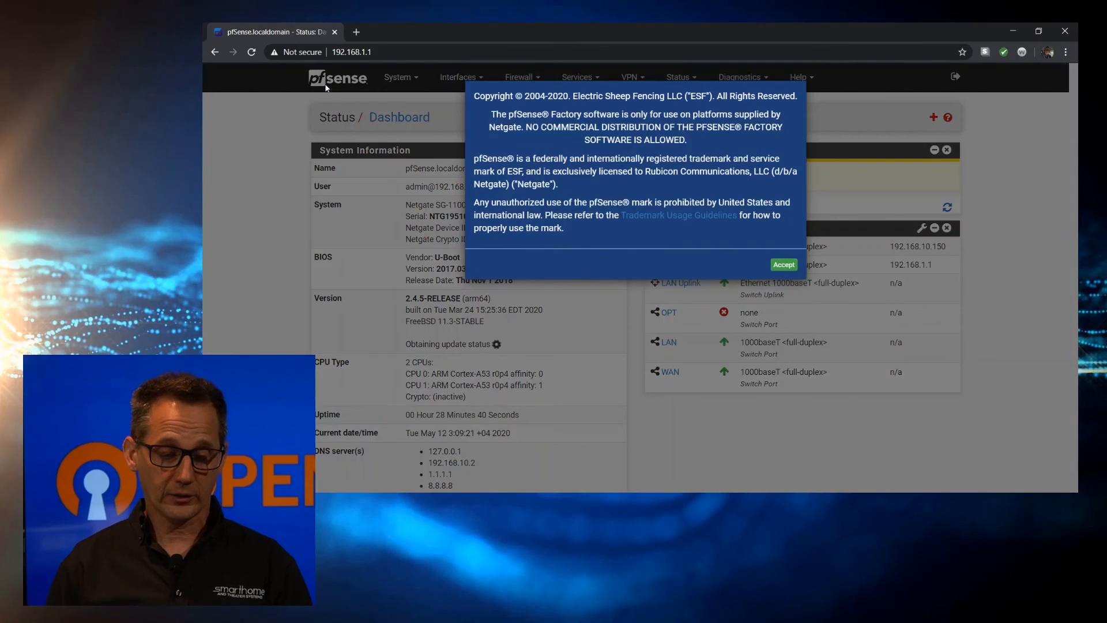
left_click(784, 264)
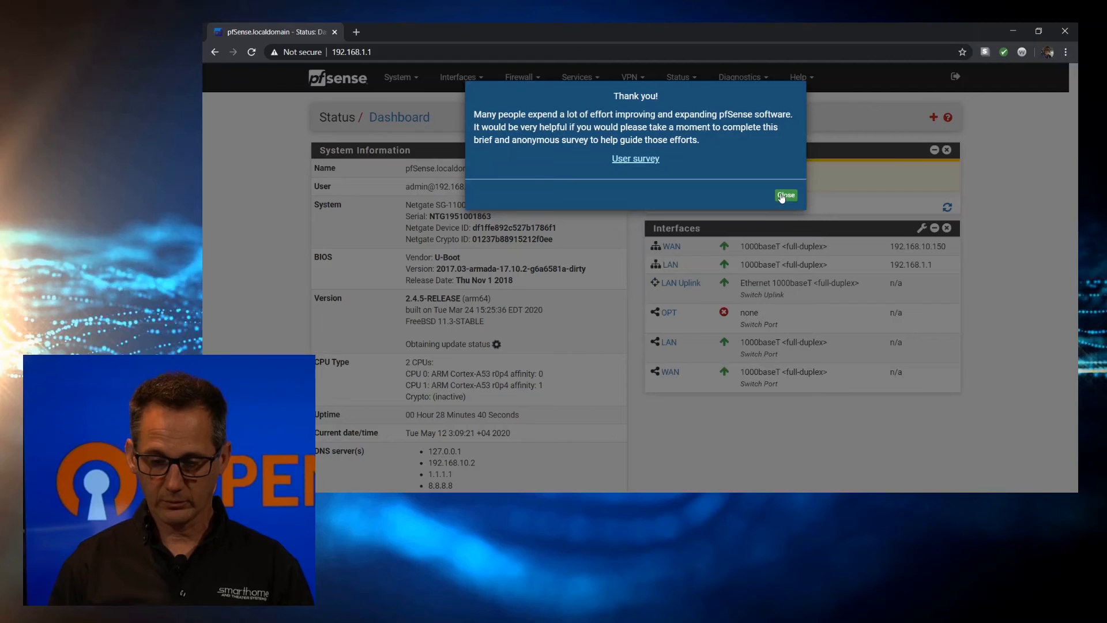
left_click(786, 195)
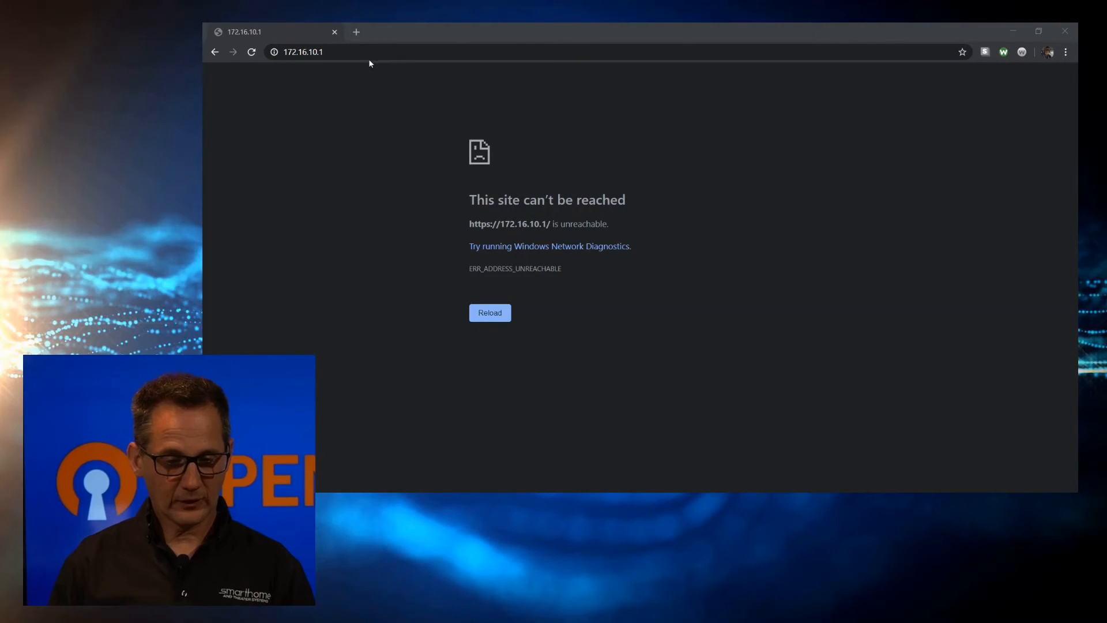
Reload the page at 172.16.10.1 and sign in as admin with the new password
left_click(251, 52)
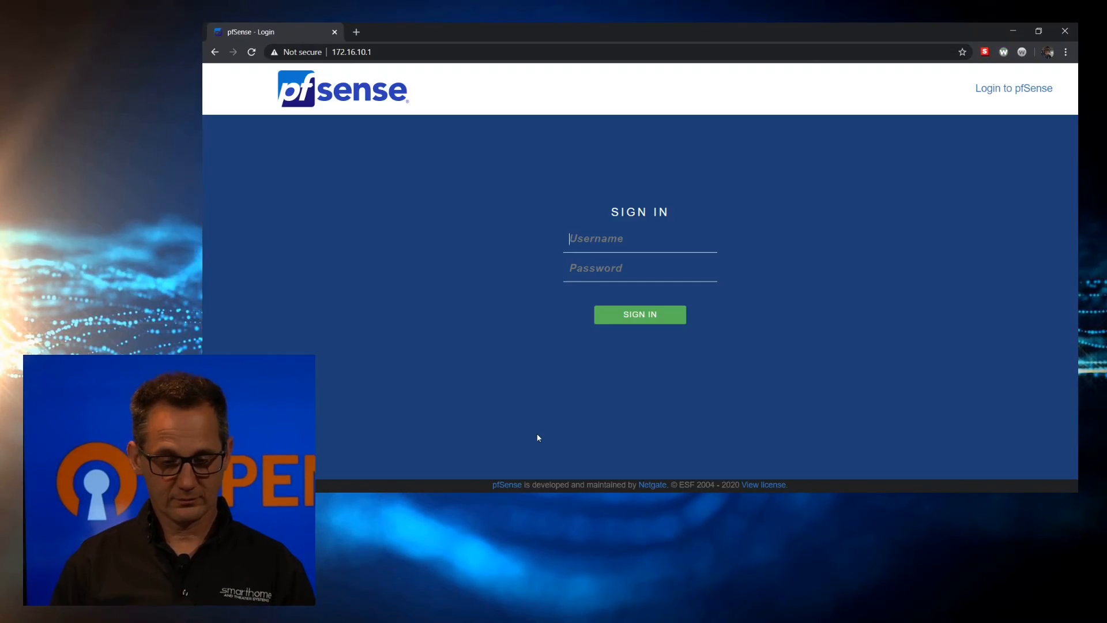
type("admin")
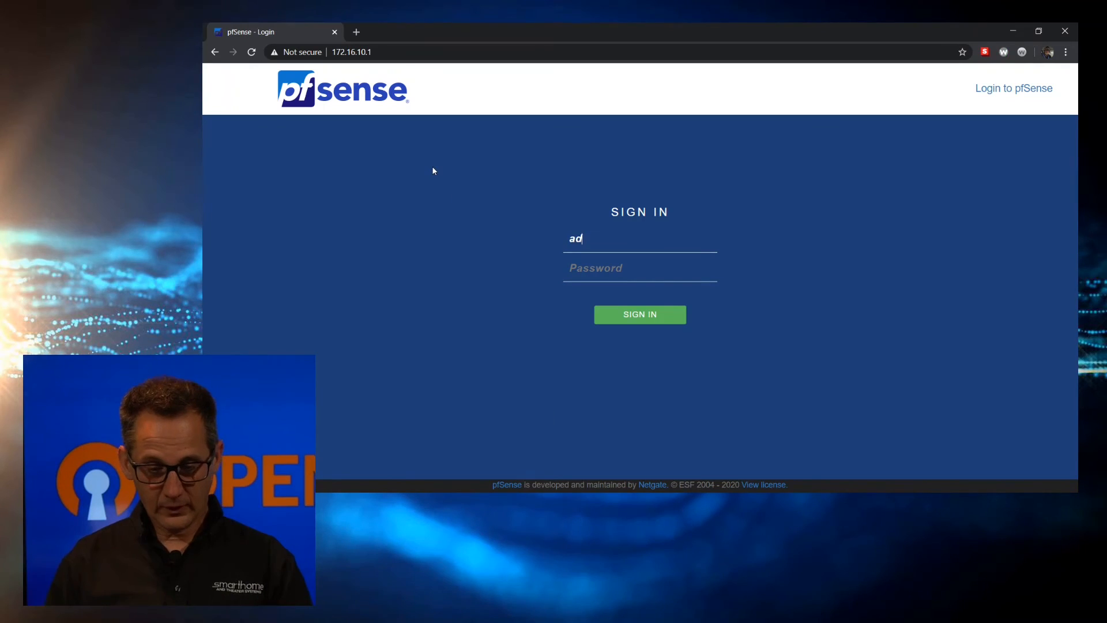
key("Tab")
type("pfs")
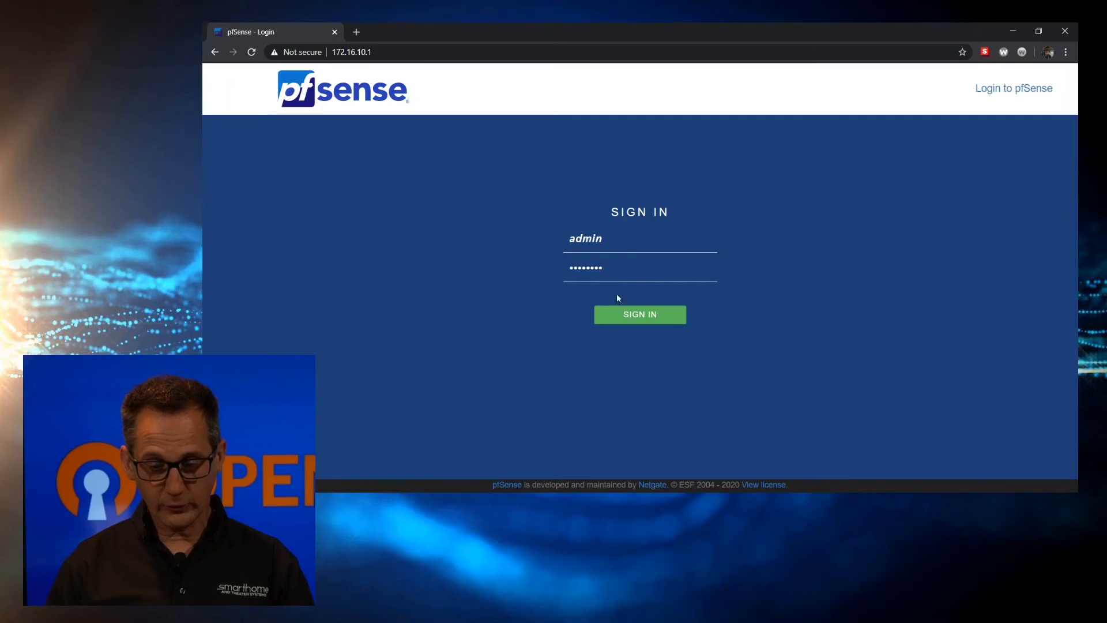
left_click(639, 315)
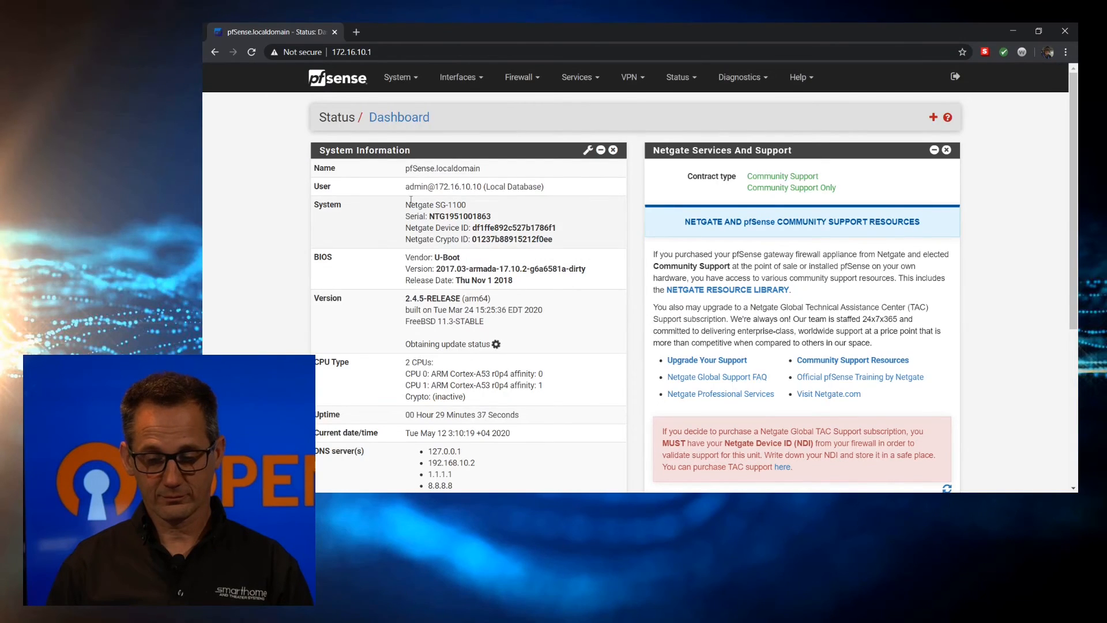
left_click(946, 150)
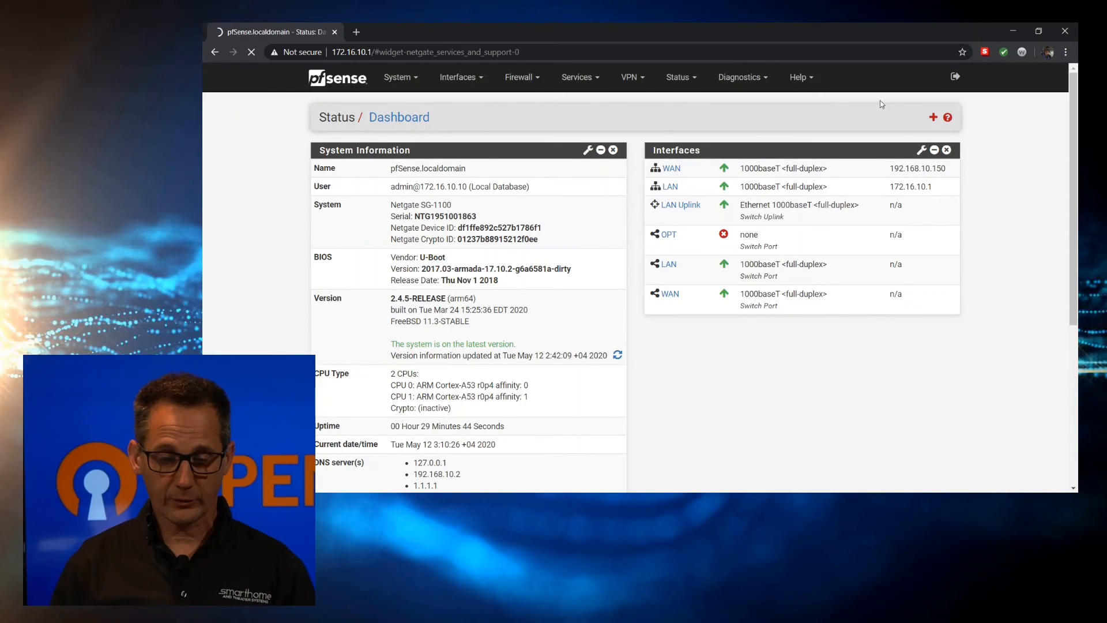
left_click(933, 117)
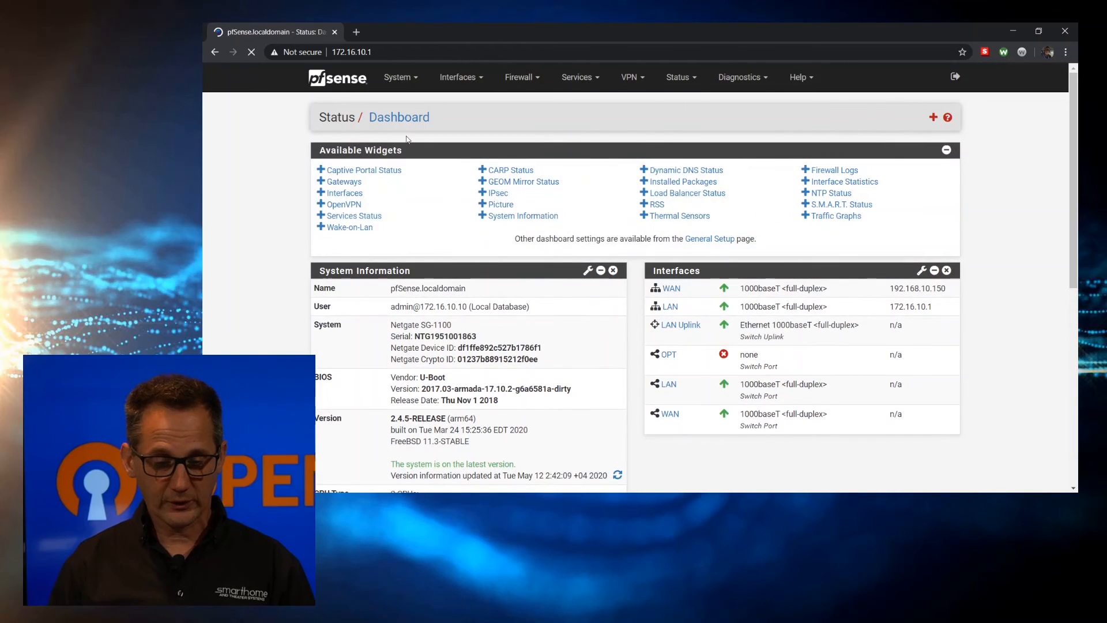
left_click(933, 117)
left_click(348, 182)
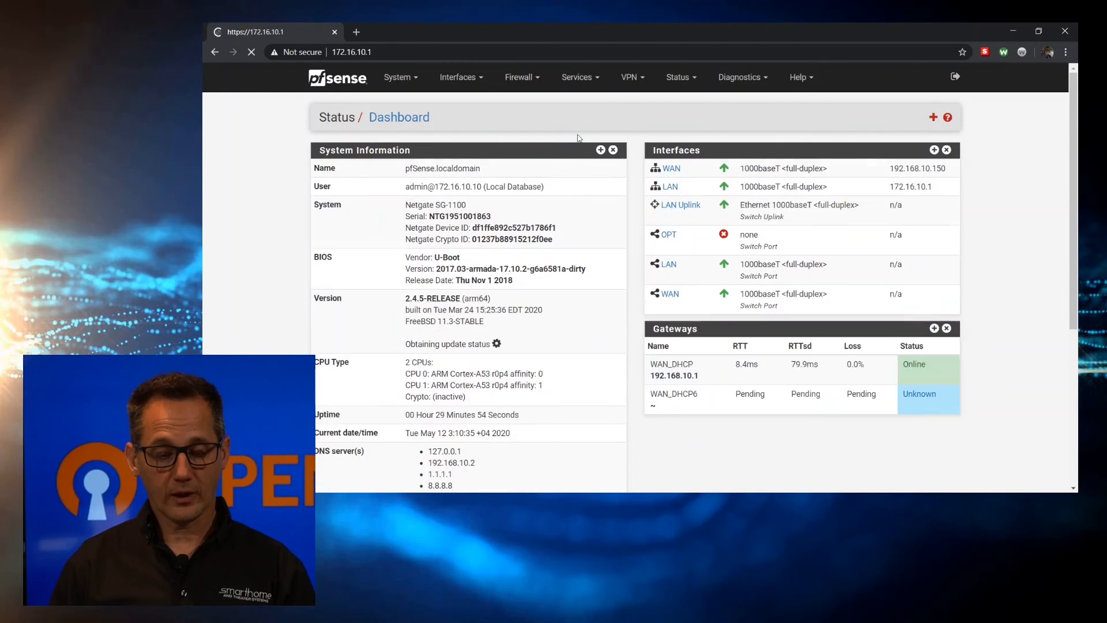
left_click(933, 117)
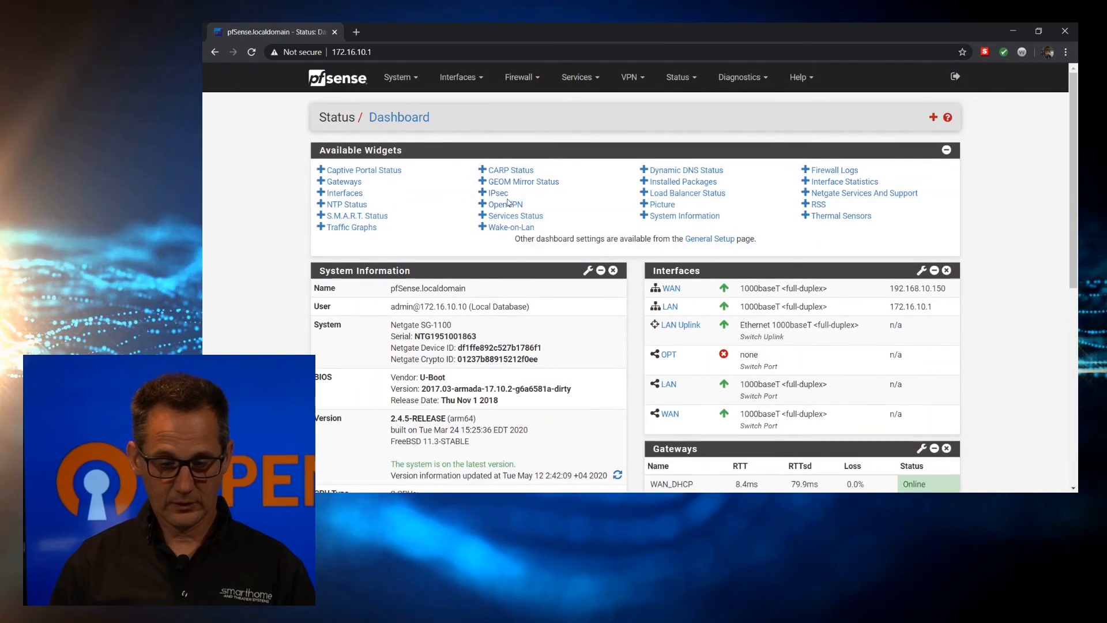
left_click(525, 216)
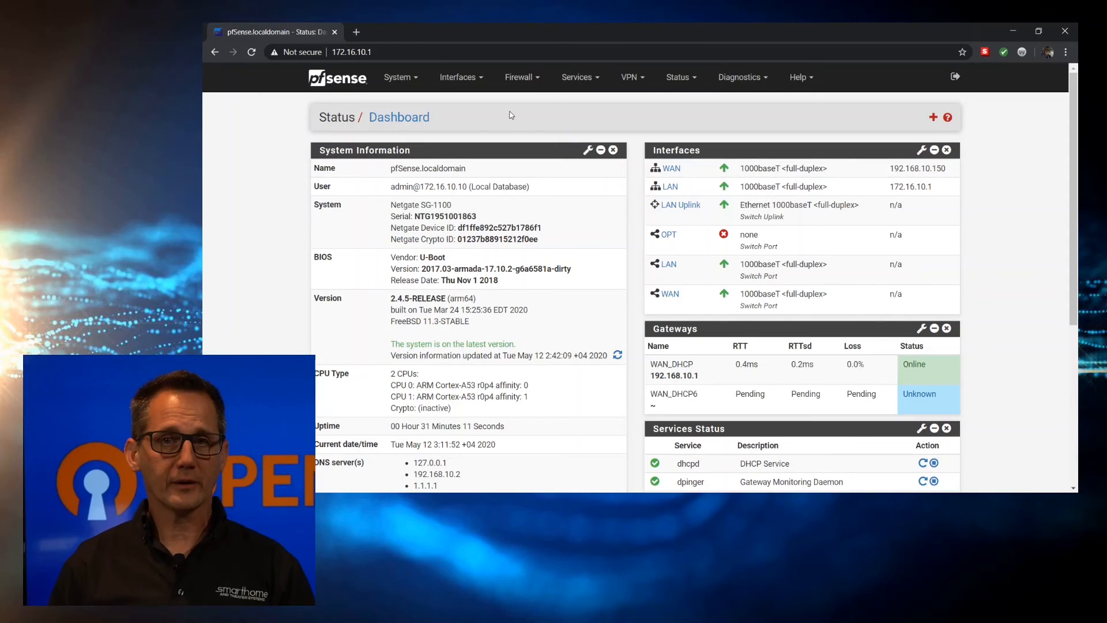
Go to System > Cert. Manager and add a new CA on the CAs tab
left_click(402, 78)
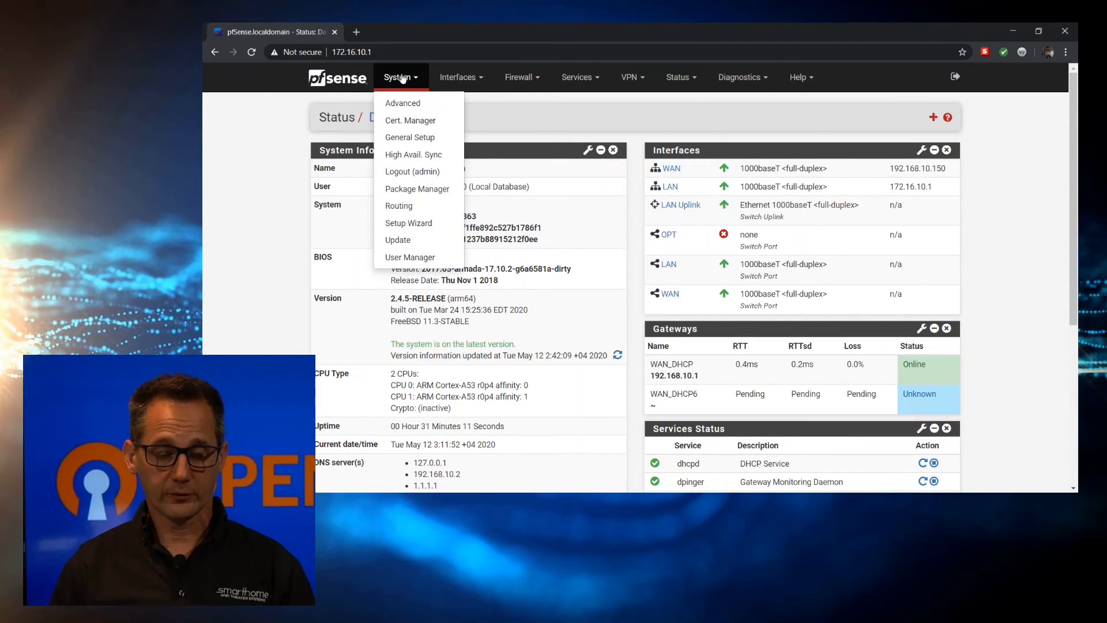
left_click(421, 121)
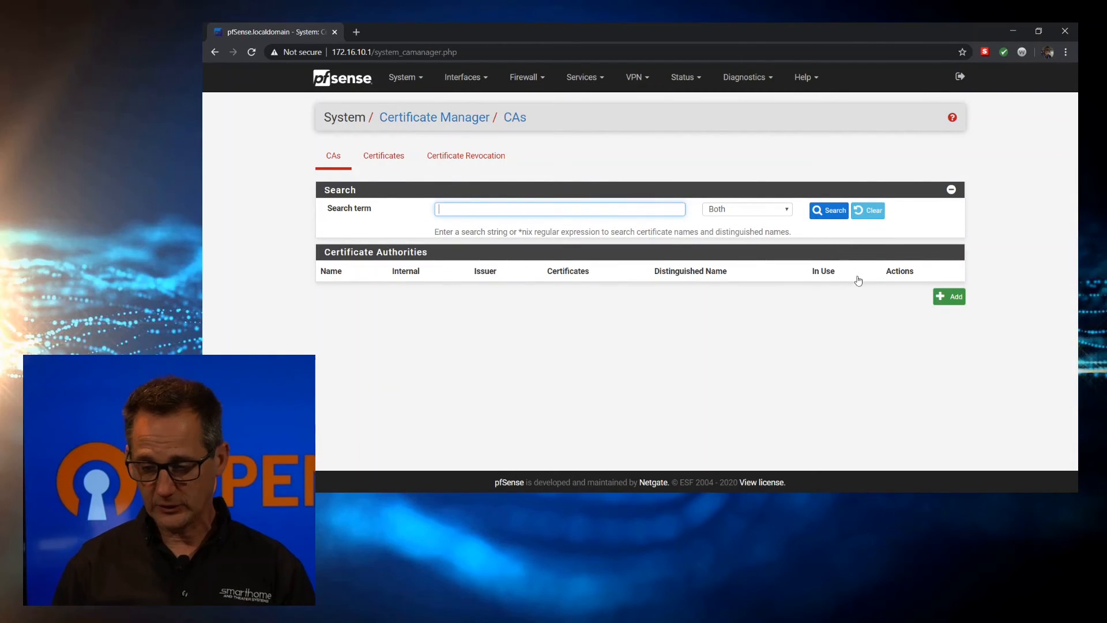
left_click(949, 299)
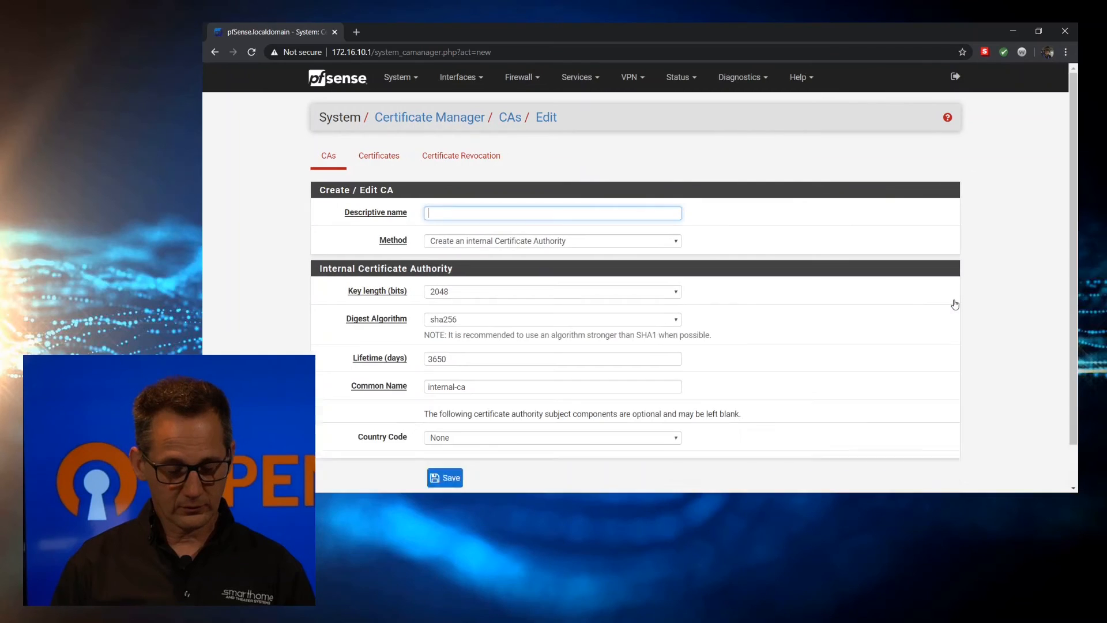
Create CA 'OpenVPN cert' by importing the copied certificate data, and save it
type("Open")
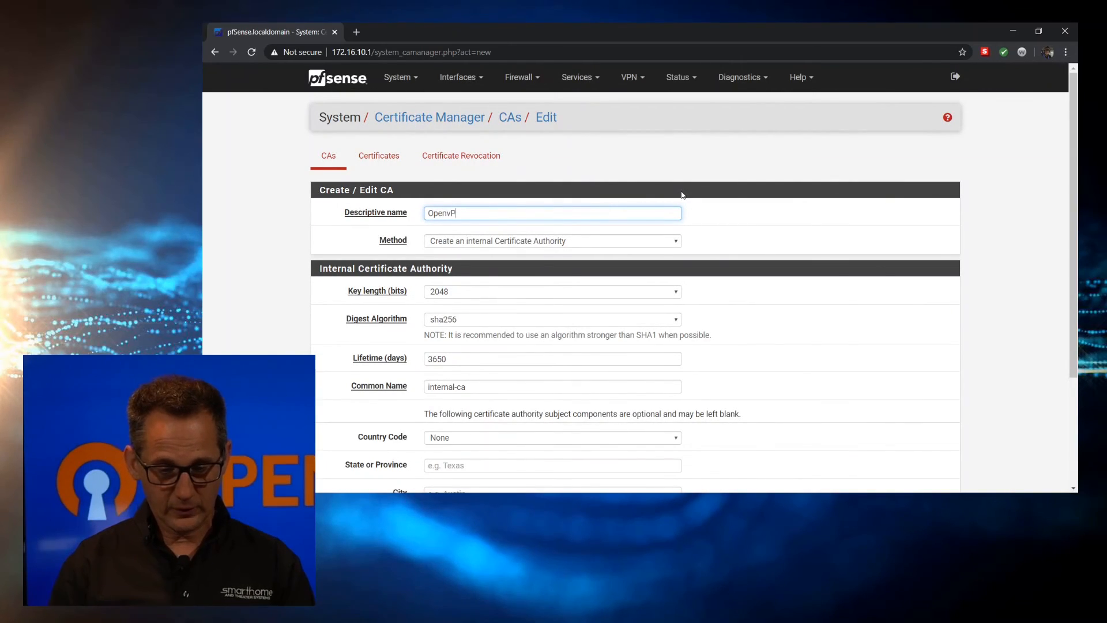
type("VPN cert")
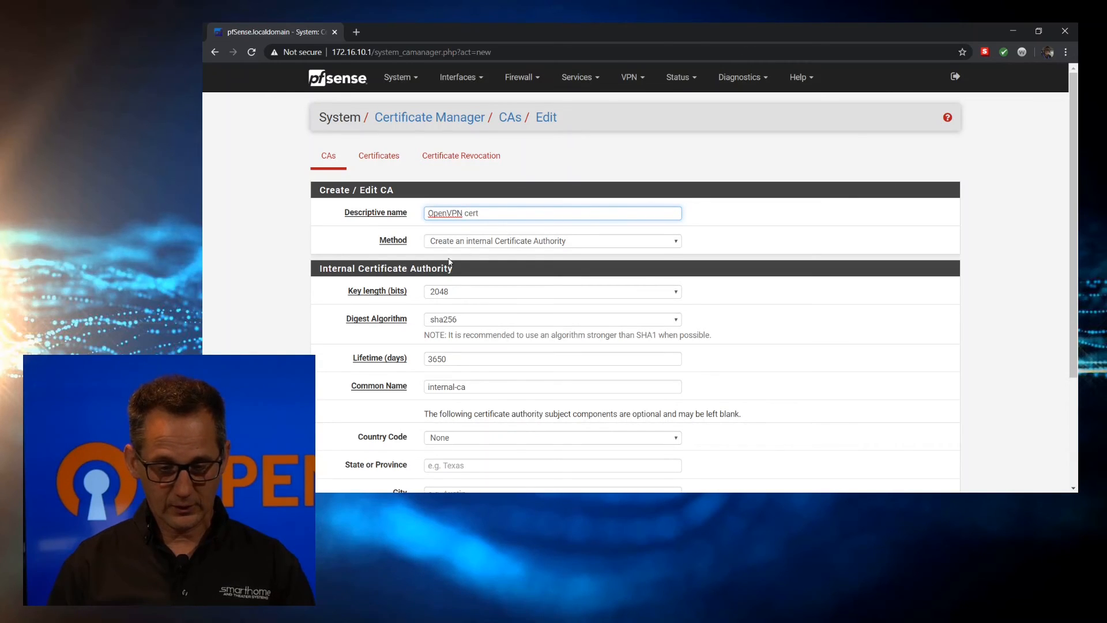
left_click(470, 242)
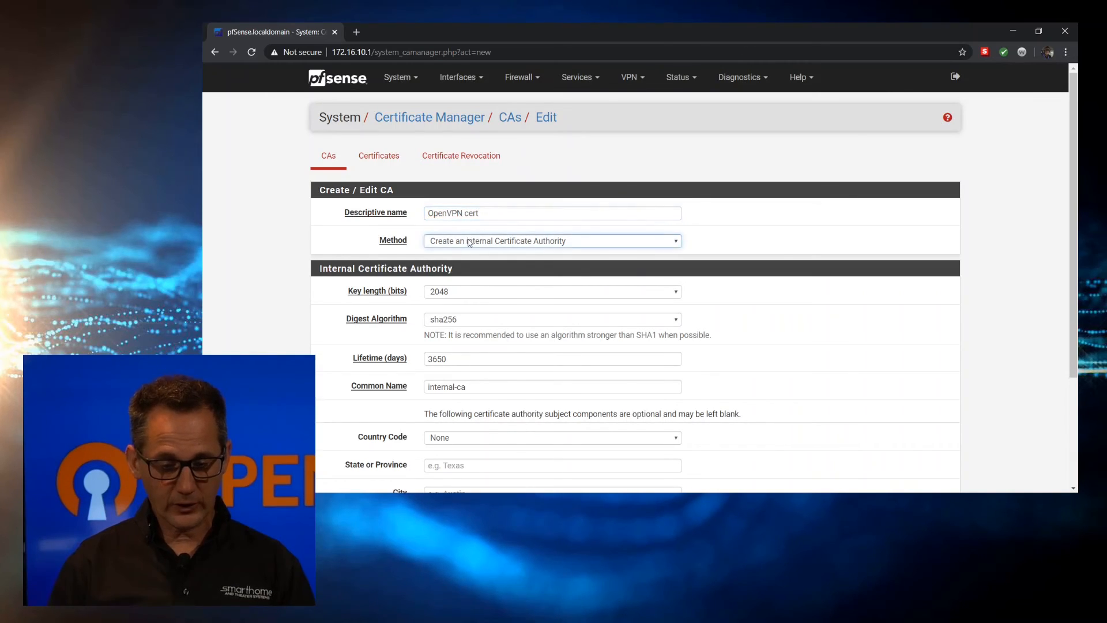
left_click(479, 266)
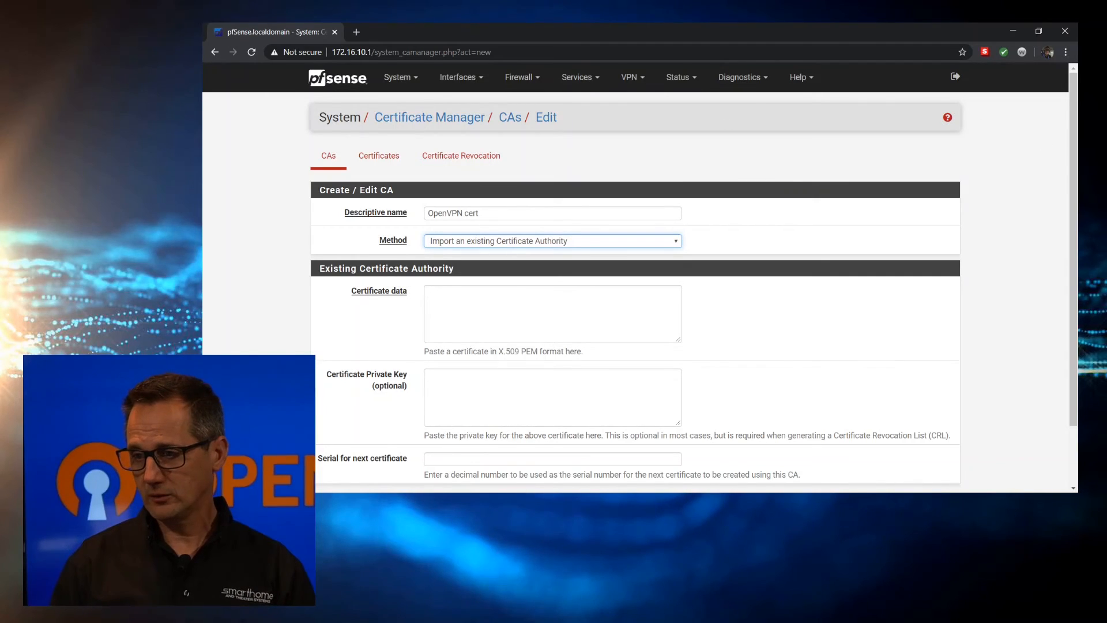
key("alt+Tab")
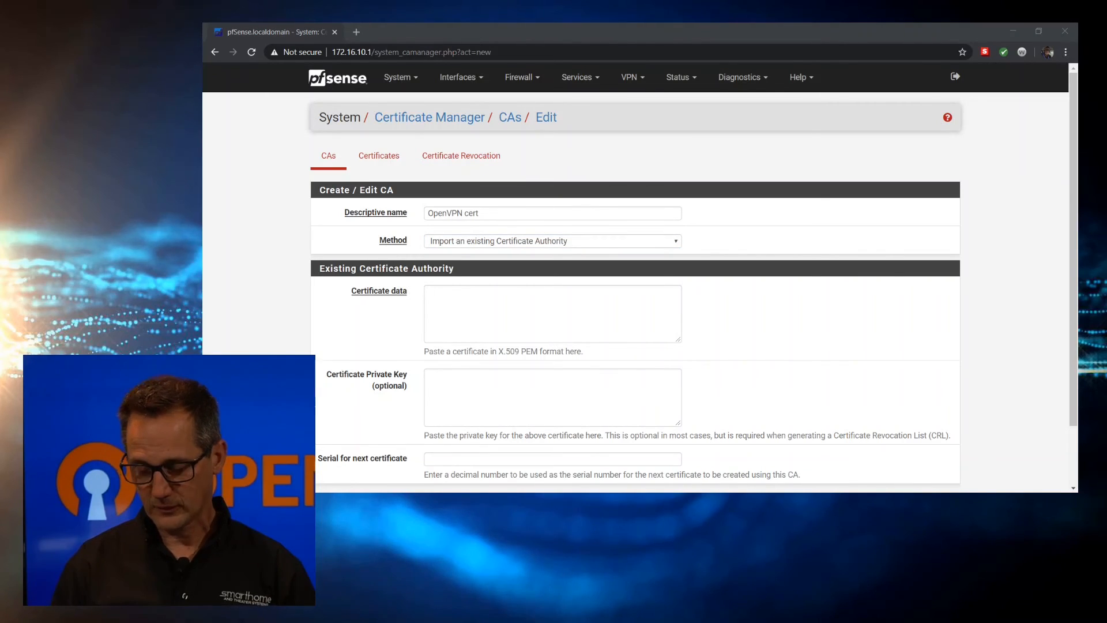
left_click(499, 306)
key("ctrl+v")
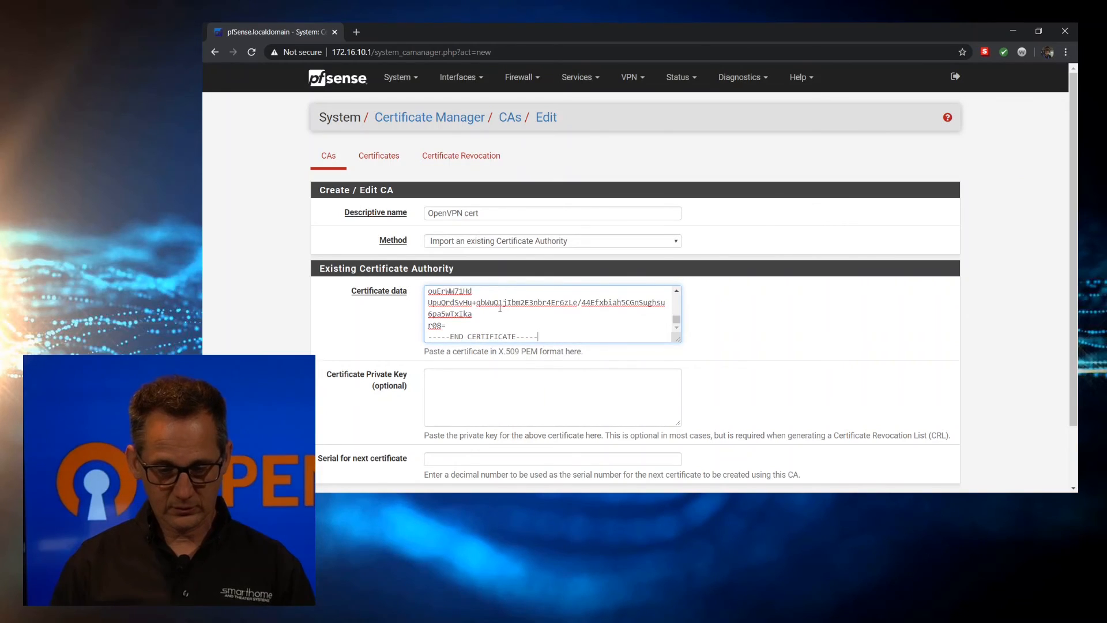
scroll(385, 298, "down", 2)
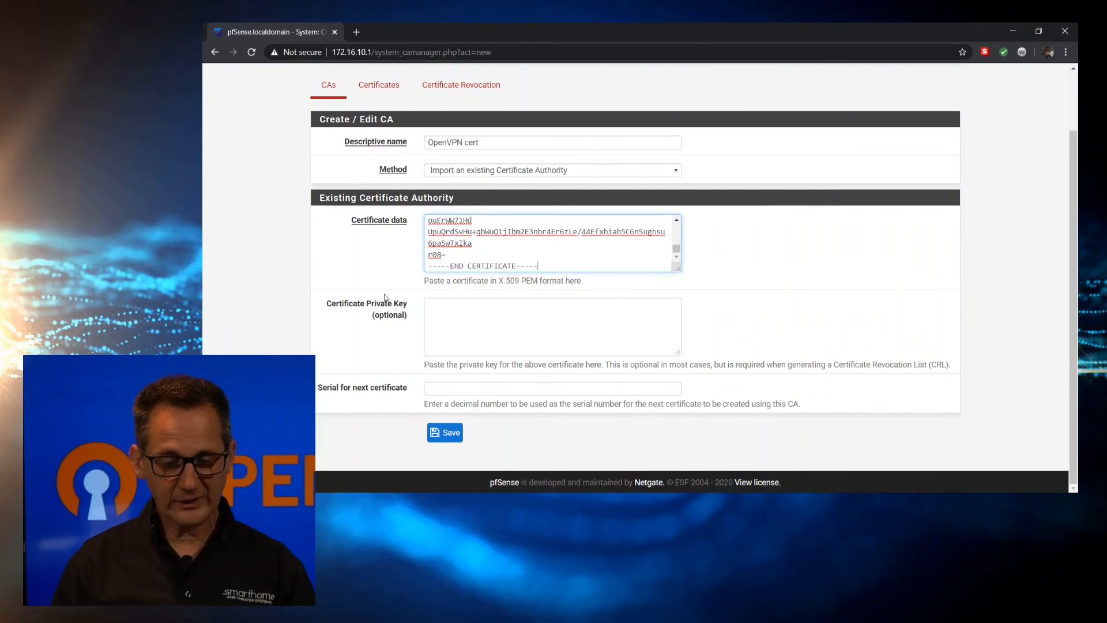
left_click(447, 435)
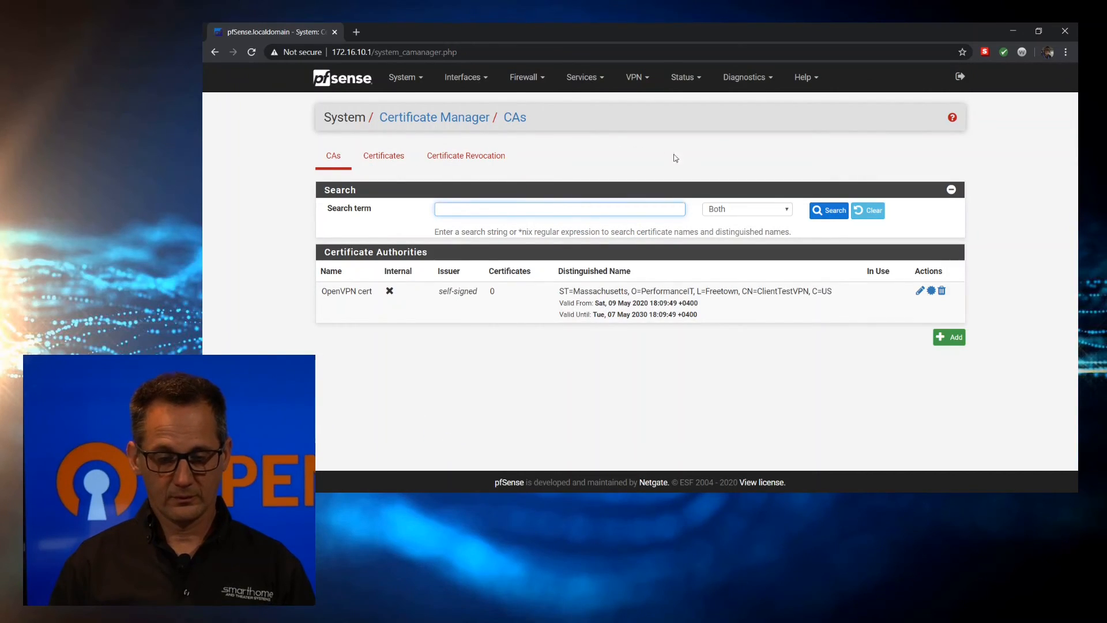
Go to VPN > OpenVPN and switch to the Clients tab
left_click(645, 74)
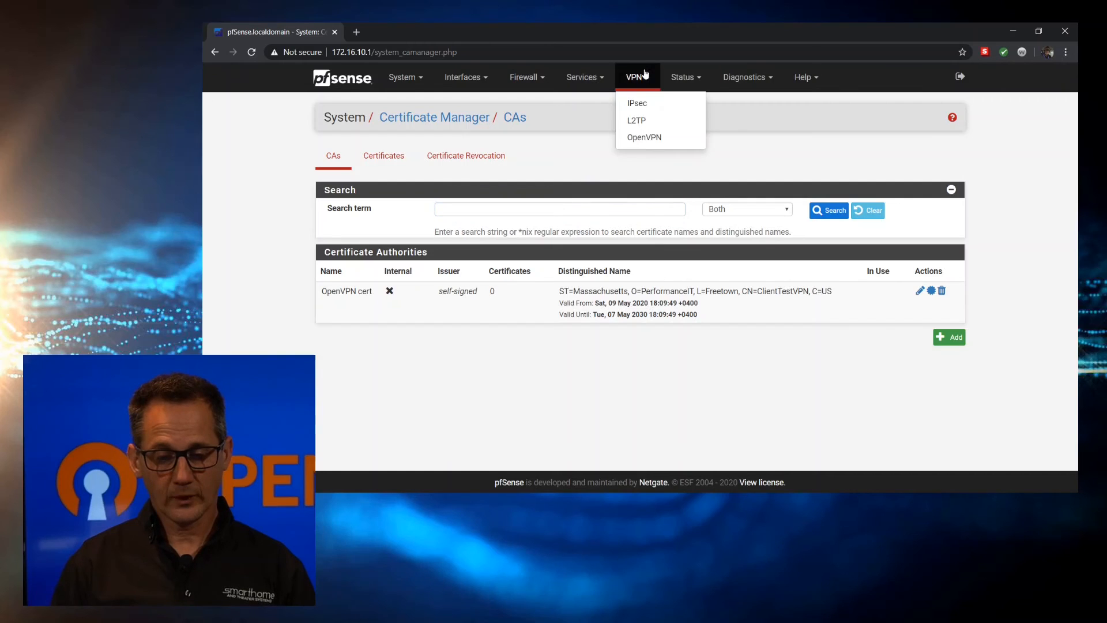
left_click(655, 140)
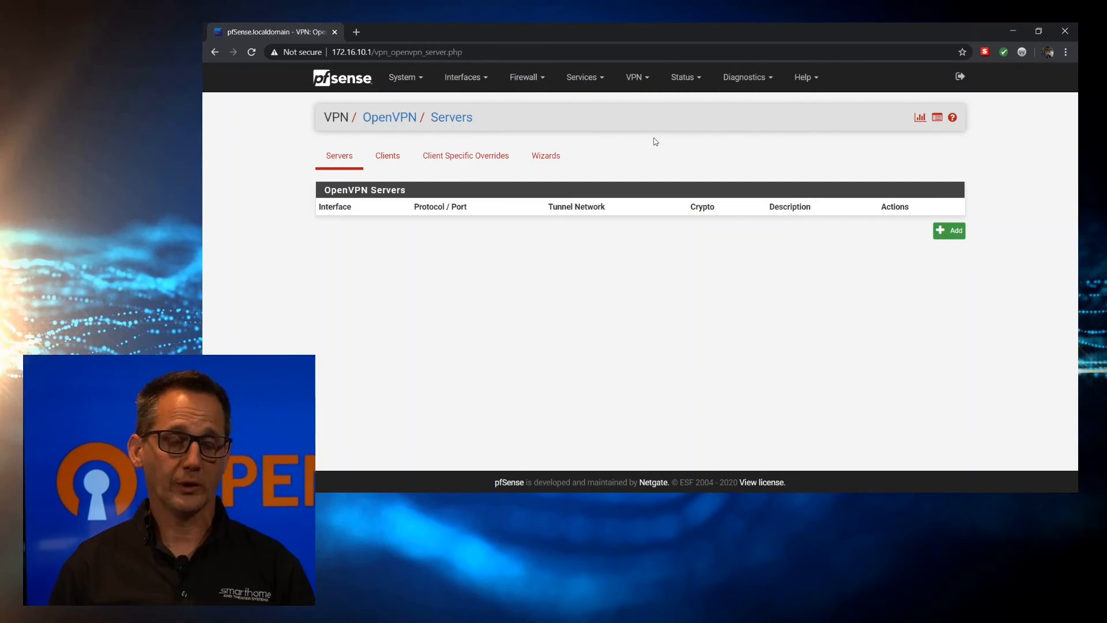
left_click(397, 160)
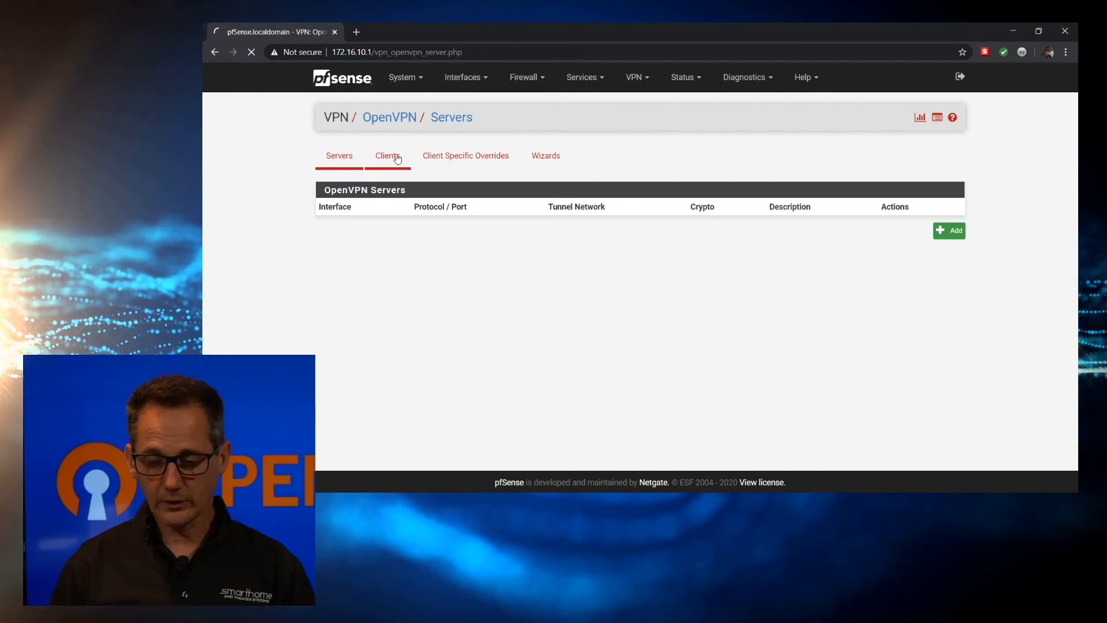
Add a new OpenVPN client and review its default General Information settings
left_click(957, 232)
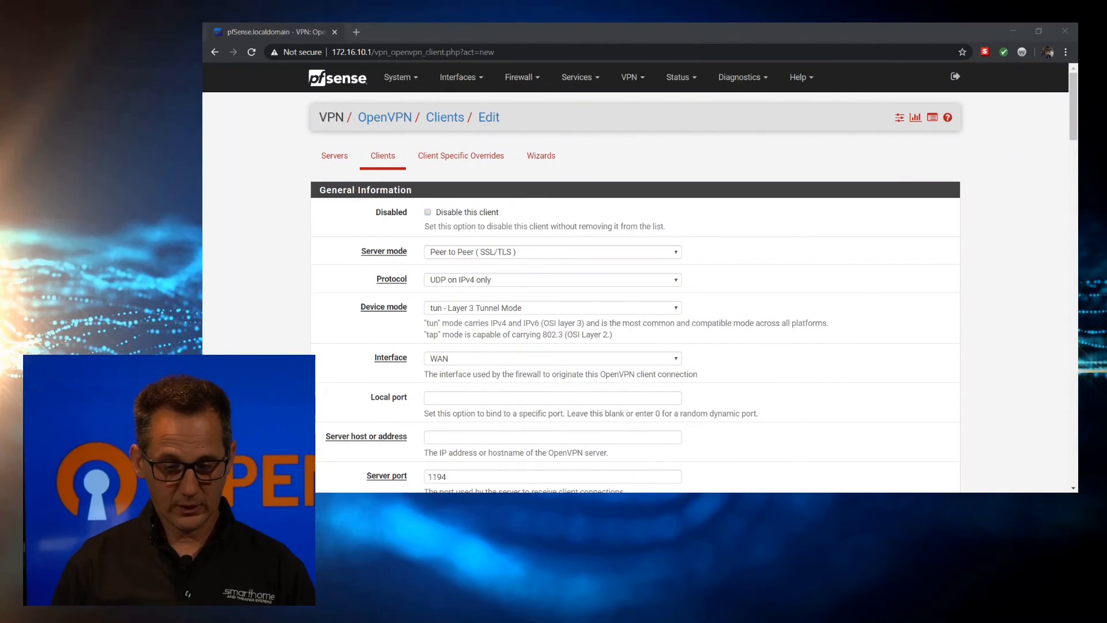
scroll(361, 232, "down", 1)
scroll(361, 232, "down", 1)
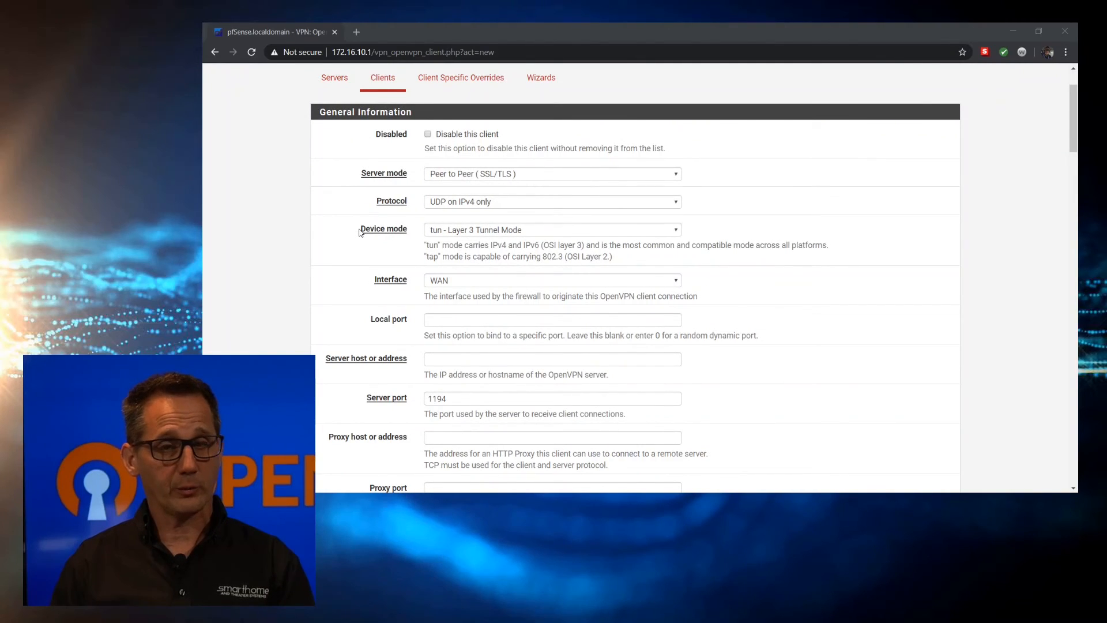
scroll(360, 232, "down", 1)
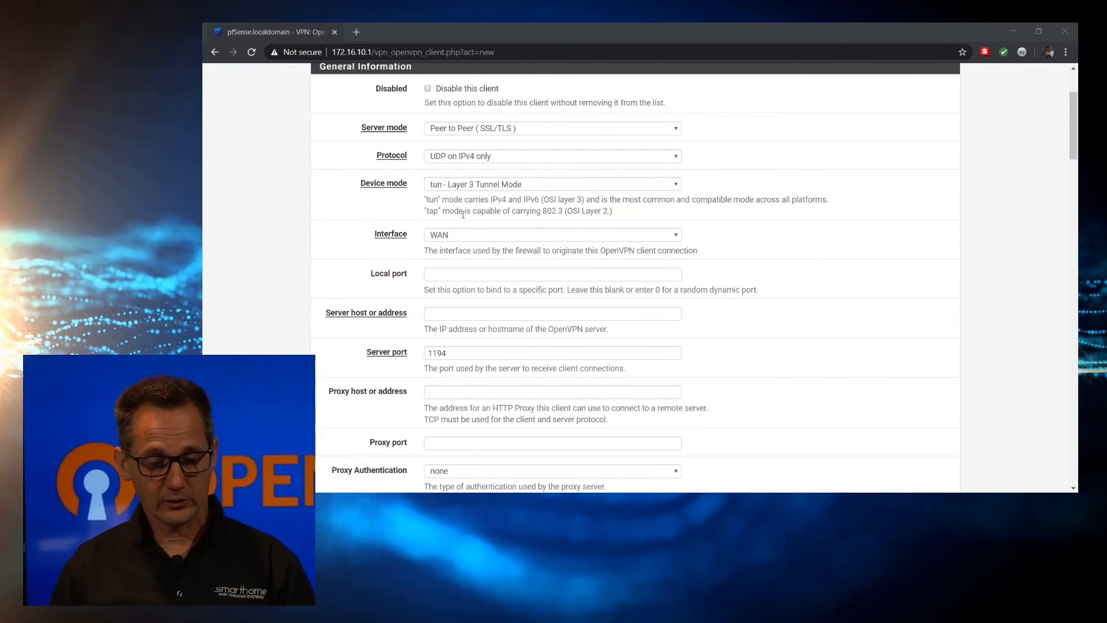
scroll(483, 241, "down", 1)
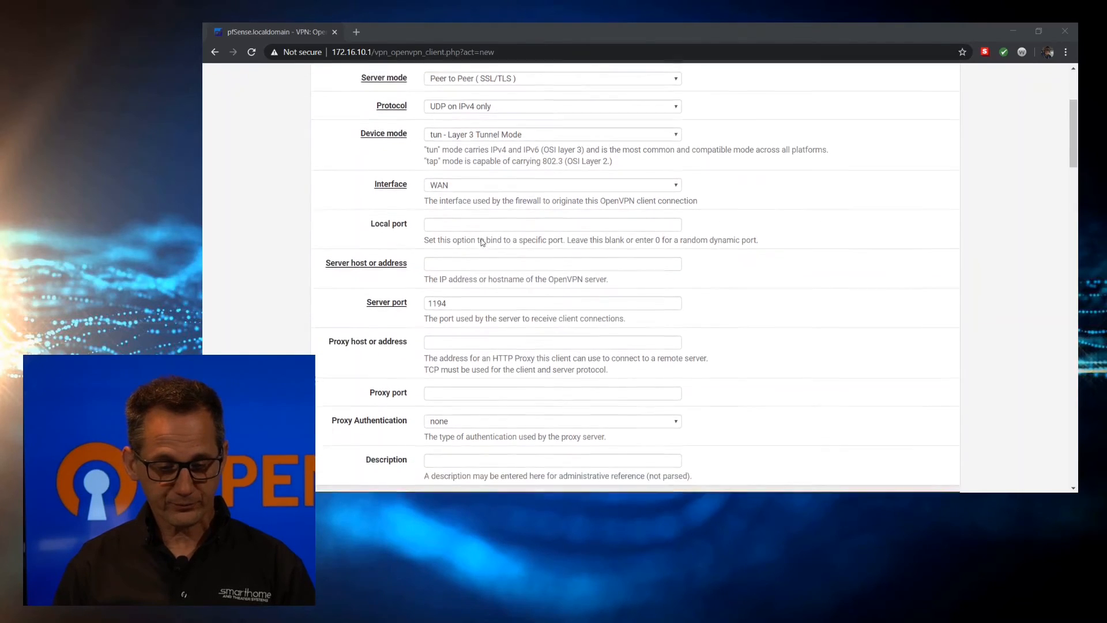
scroll(483, 240, "down", 1)
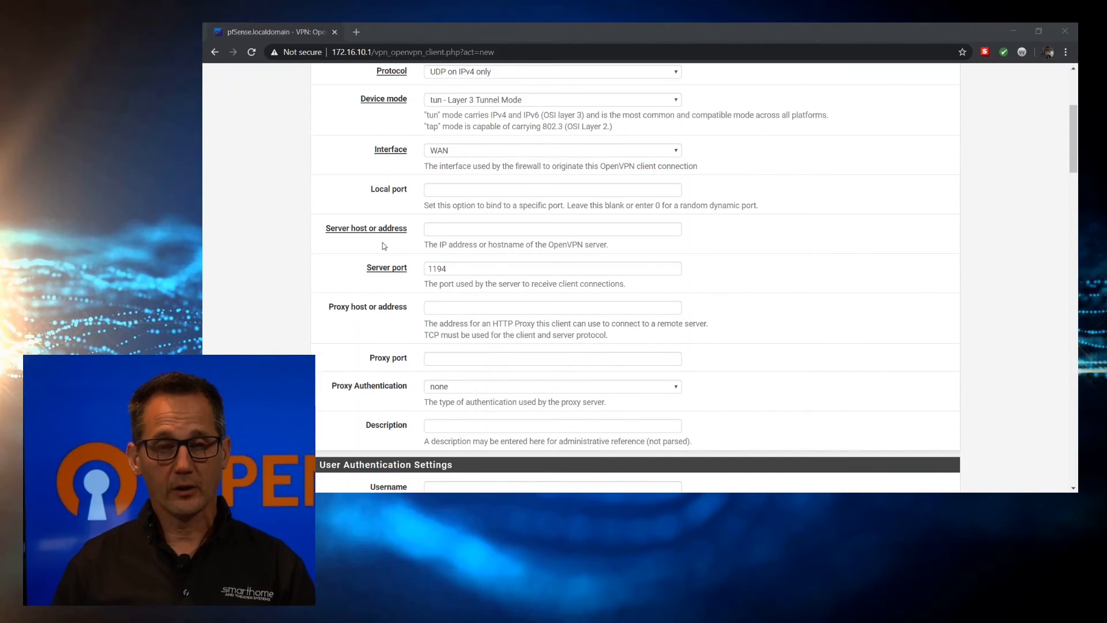
Enter the remote server's hostname and change the server port to 1199
left_click(442, 226)
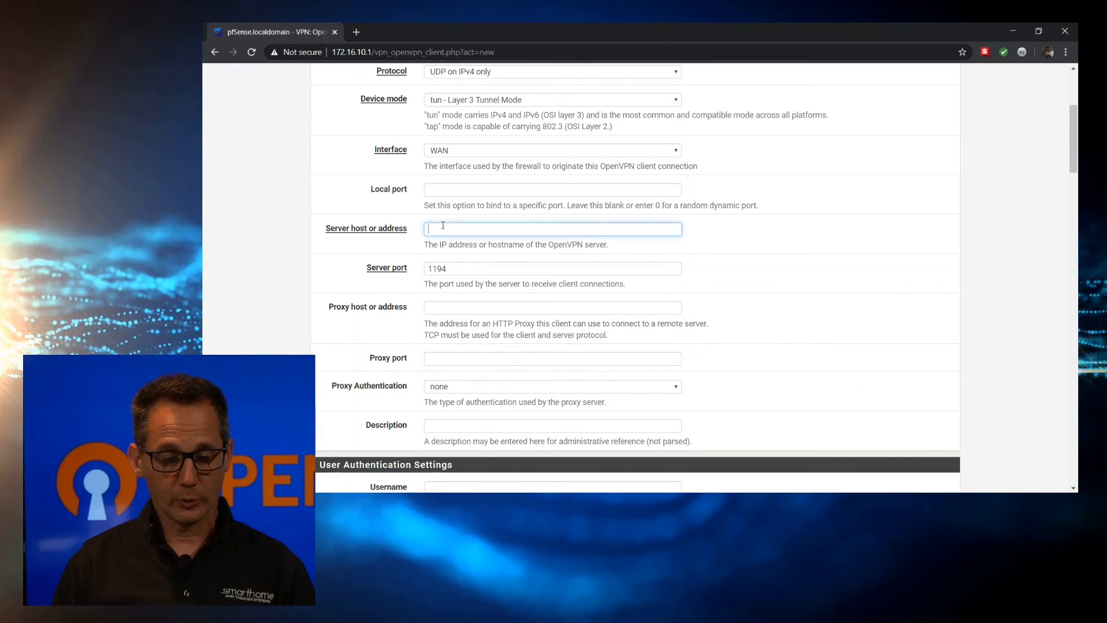
left_click(463, 248)
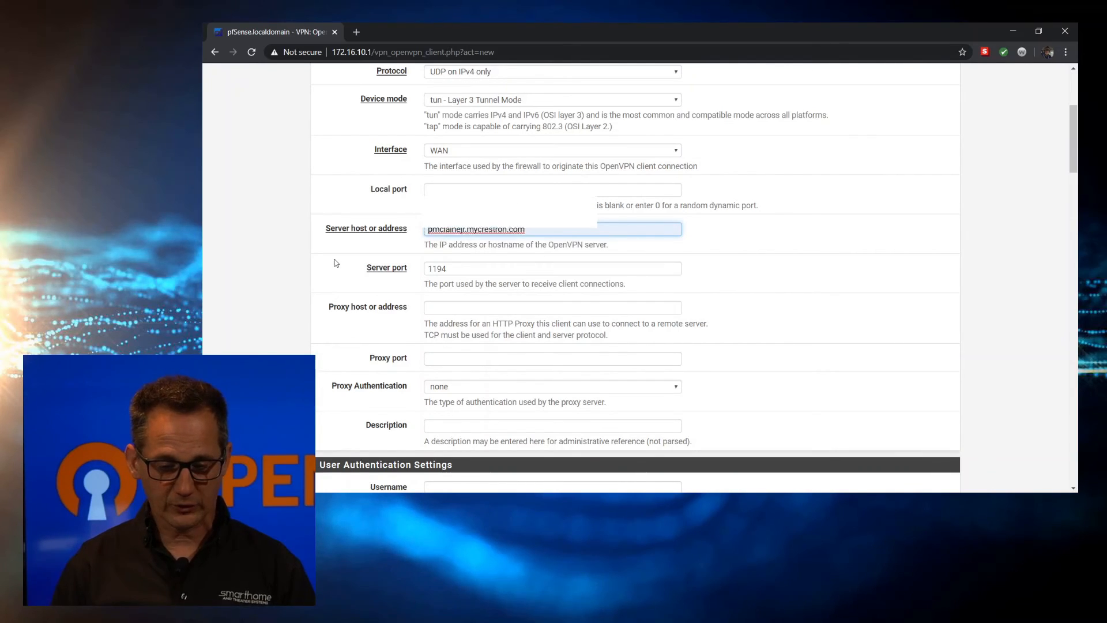
scroll(336, 260, "down", 1)
left_click(465, 240)
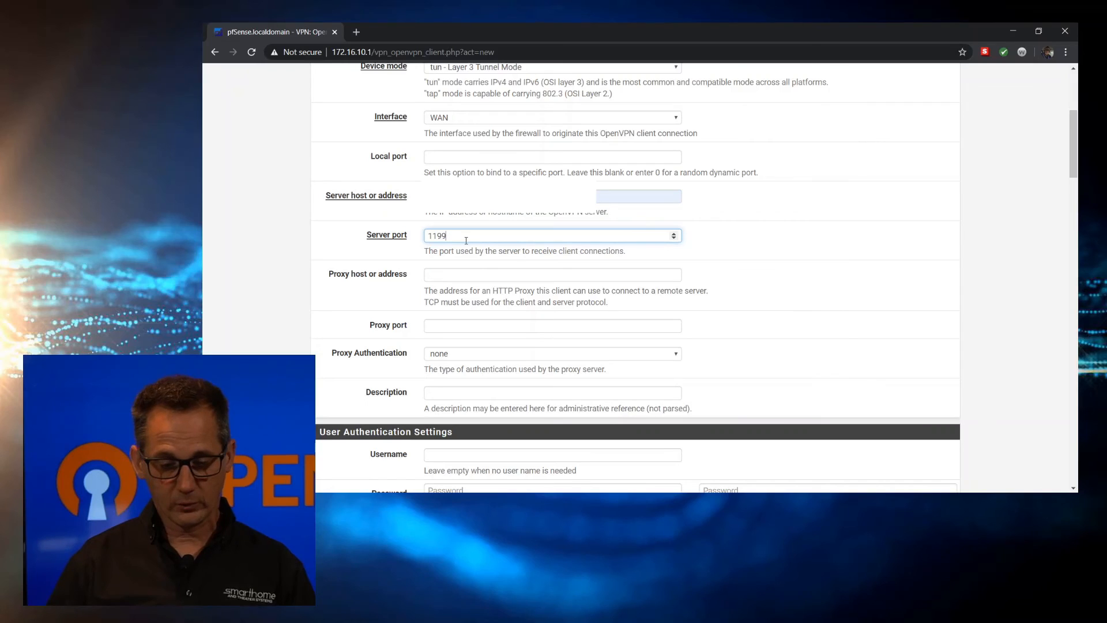
left_click(335, 241)
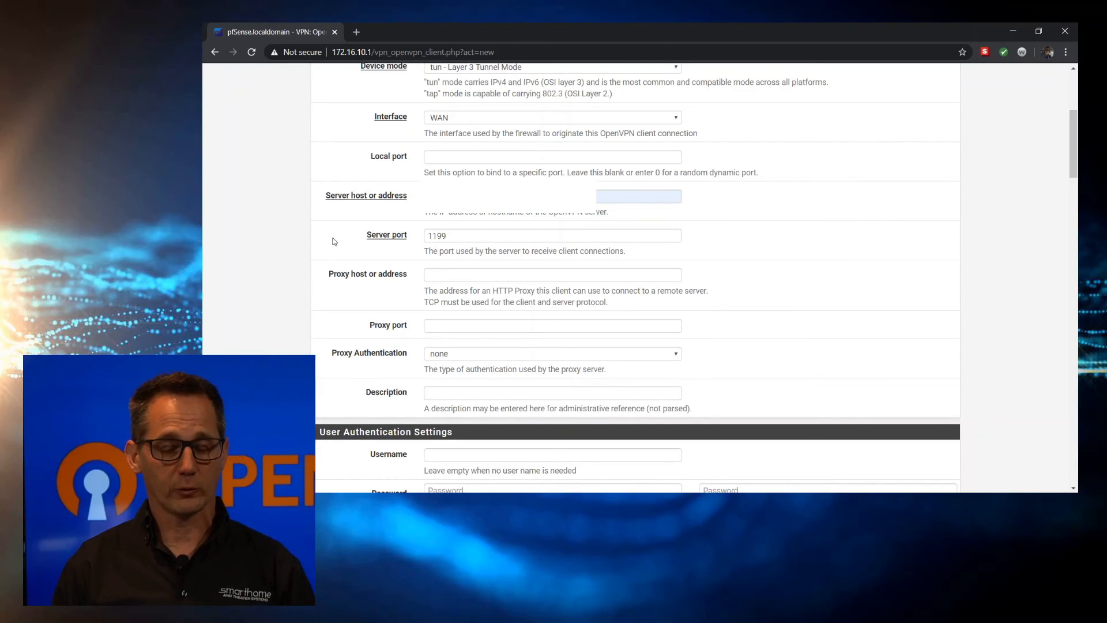
Give the OpenVPN client the description 'VPN to Pat'
scroll(334, 241, "down", 2)
scroll(335, 241, "down", 1)
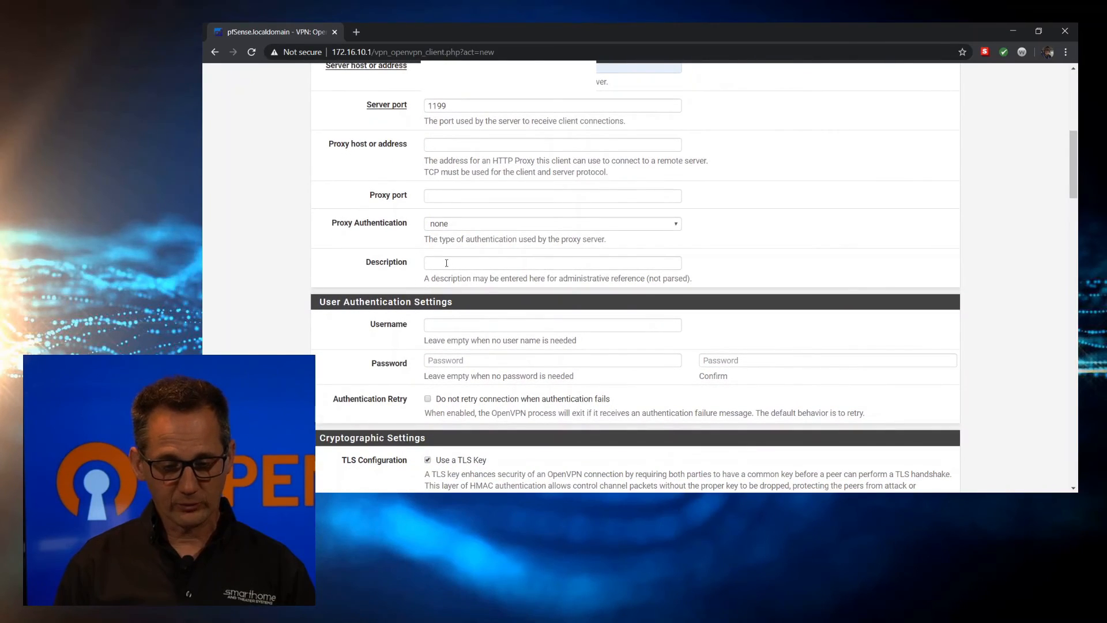
left_click(446, 262)
type("VPN to Pat")
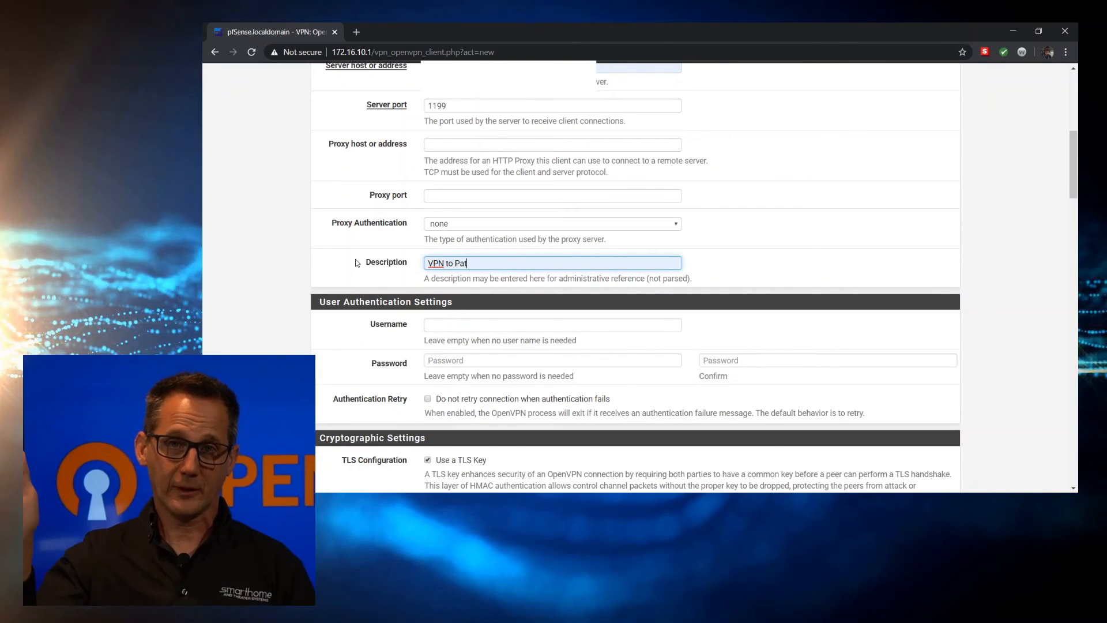
scroll(356, 263, "down", 2)
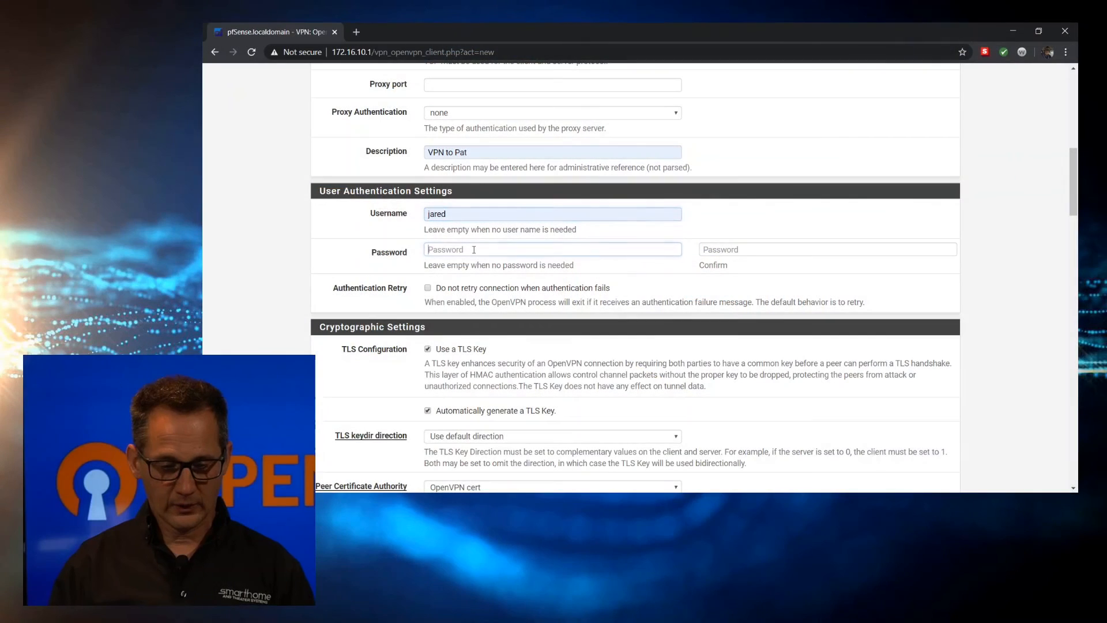
Enter the user authentication password and retype it in the Confirm field
type("••••••••••")
key("Tab")
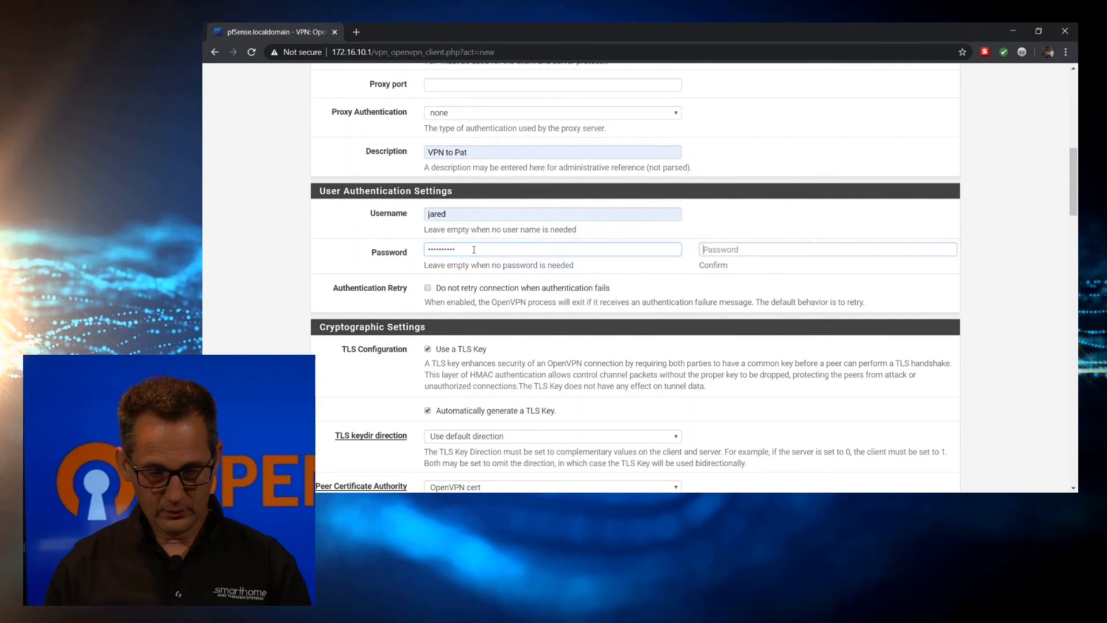
type("••")
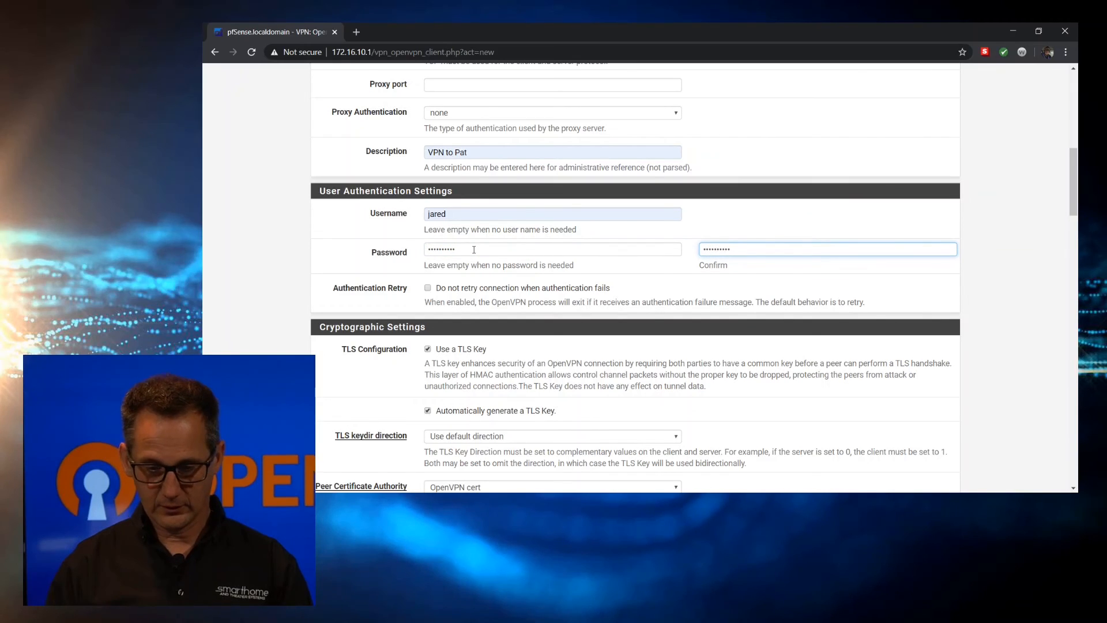
Turn off automatic TLS key generation and paste the copied static key into TLS Key
scroll(316, 271, "down", 4)
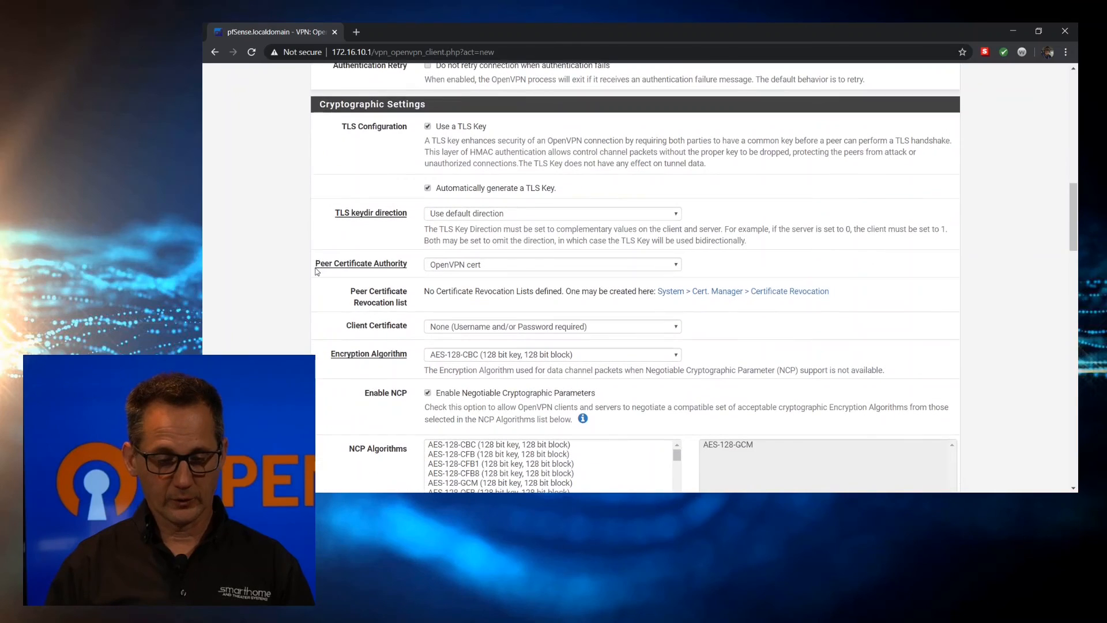
left_click(430, 188)
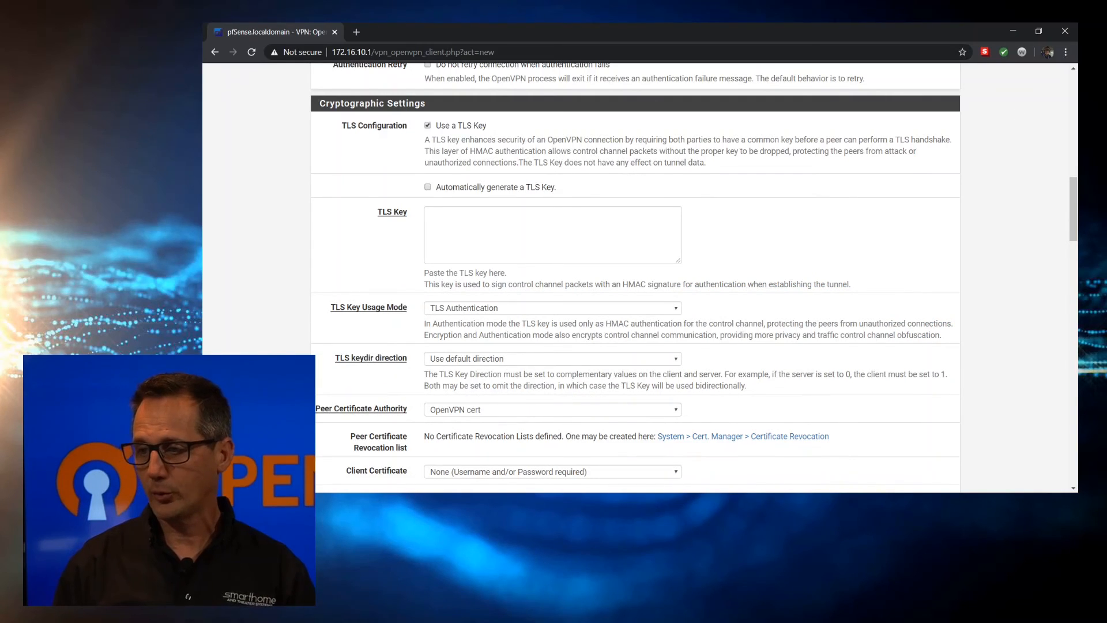
key("alt+Tab")
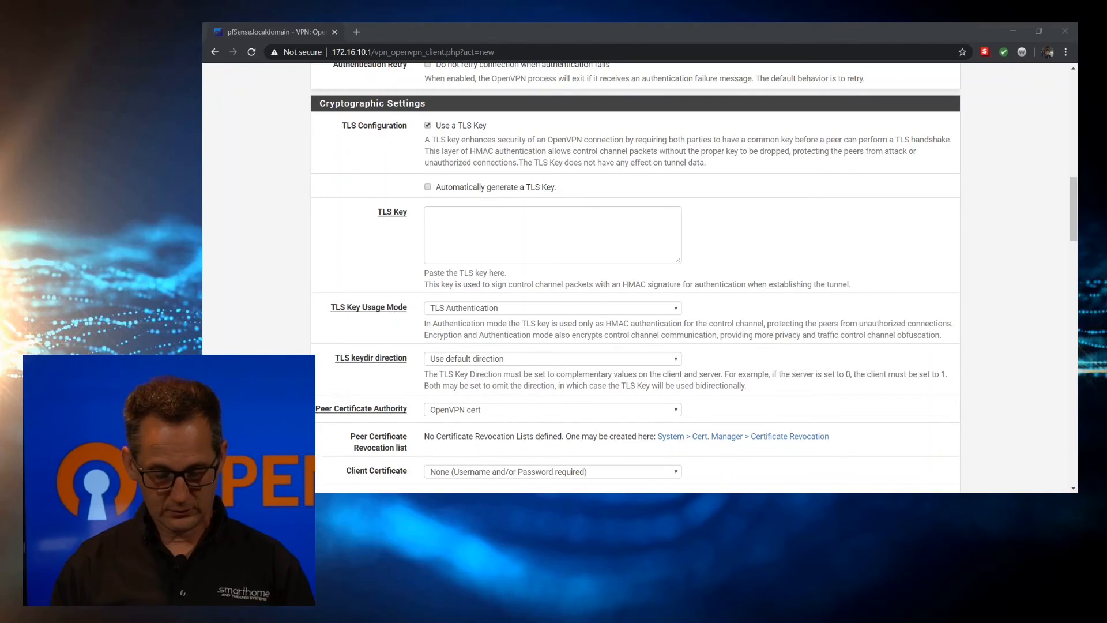
left_click(442, 225)
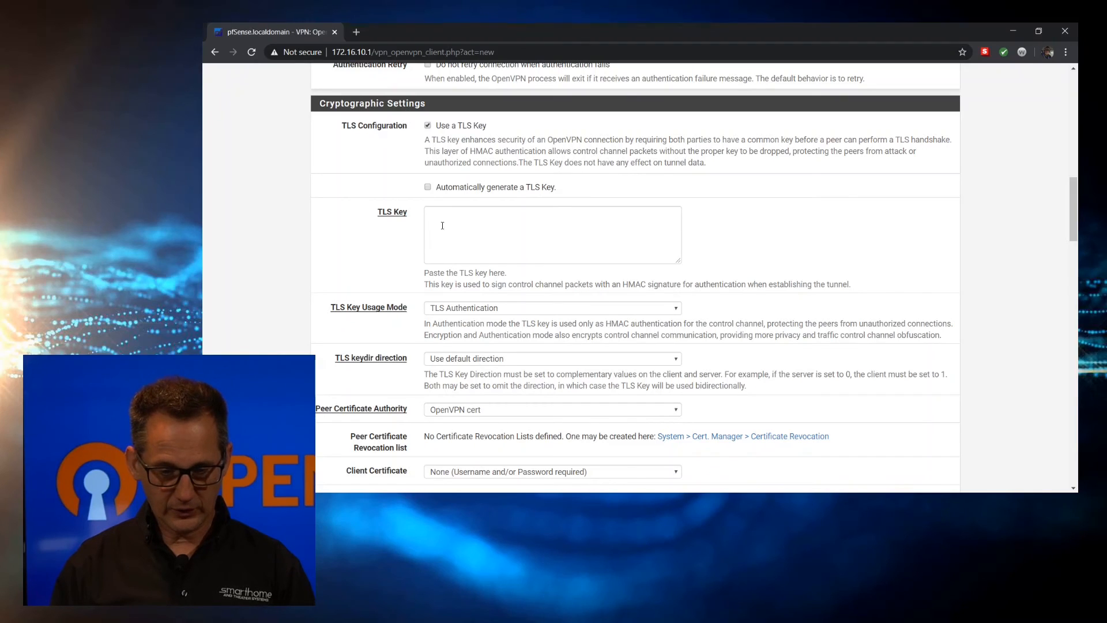
key("ctrl+v")
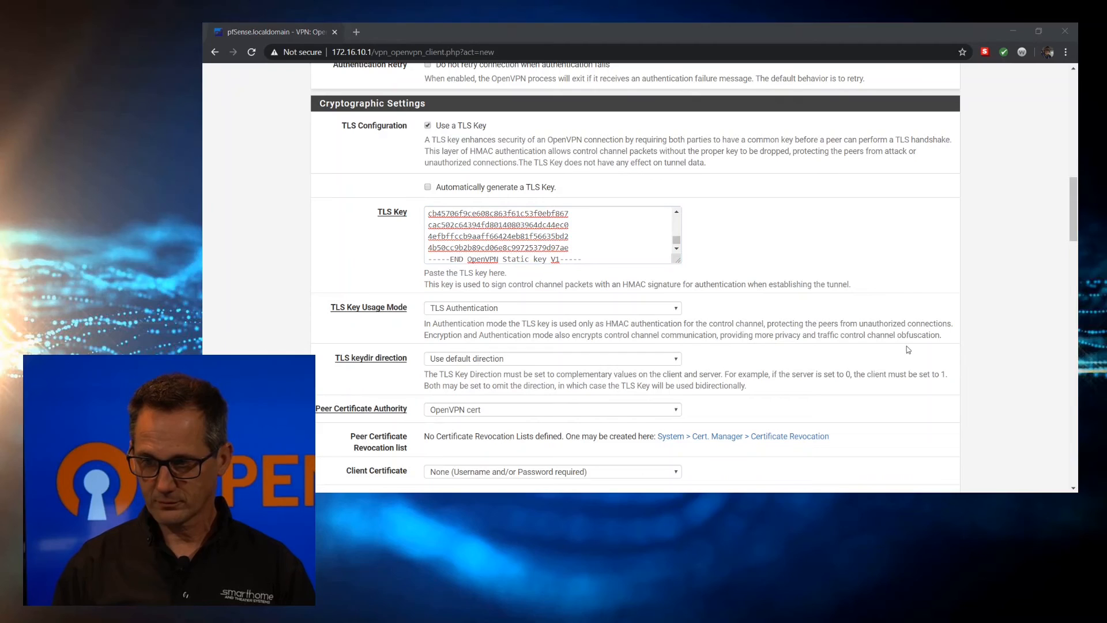
scroll(371, 311, "down", 3)
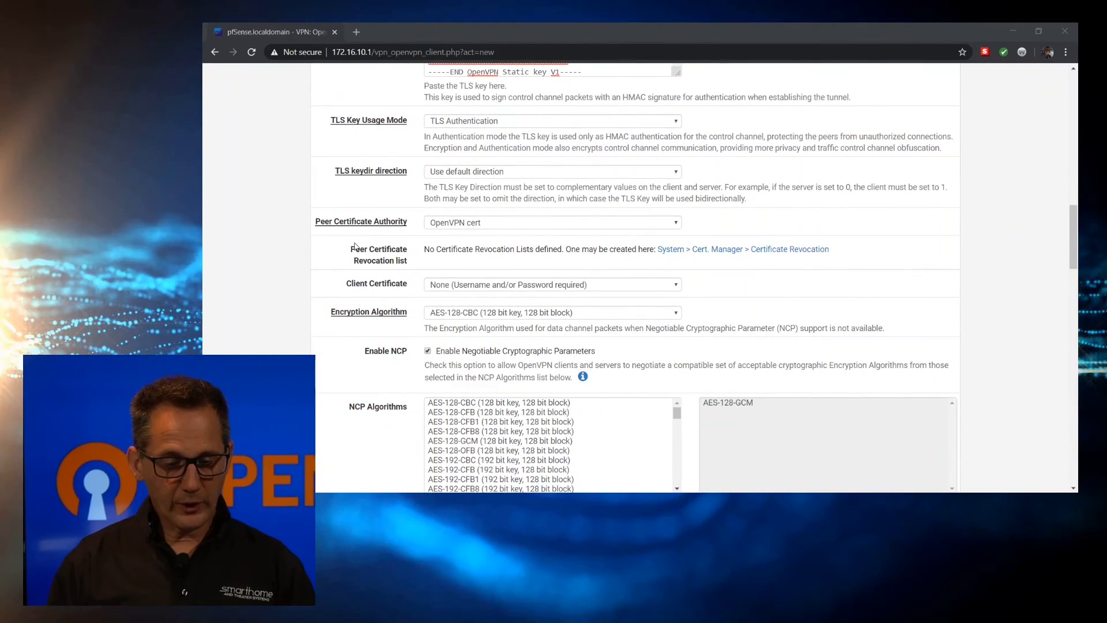
Choose AES-256-CBC (256 bit key, 128 bit block) as the client's encryption algorithm
left_click(465, 222)
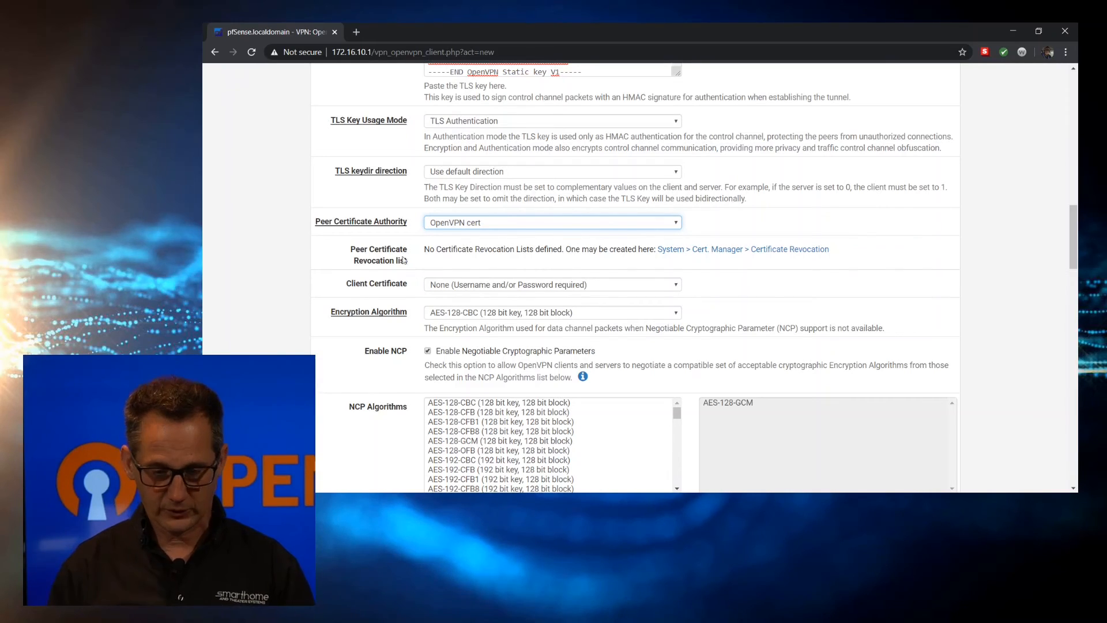
scroll(436, 268, "down", 1)
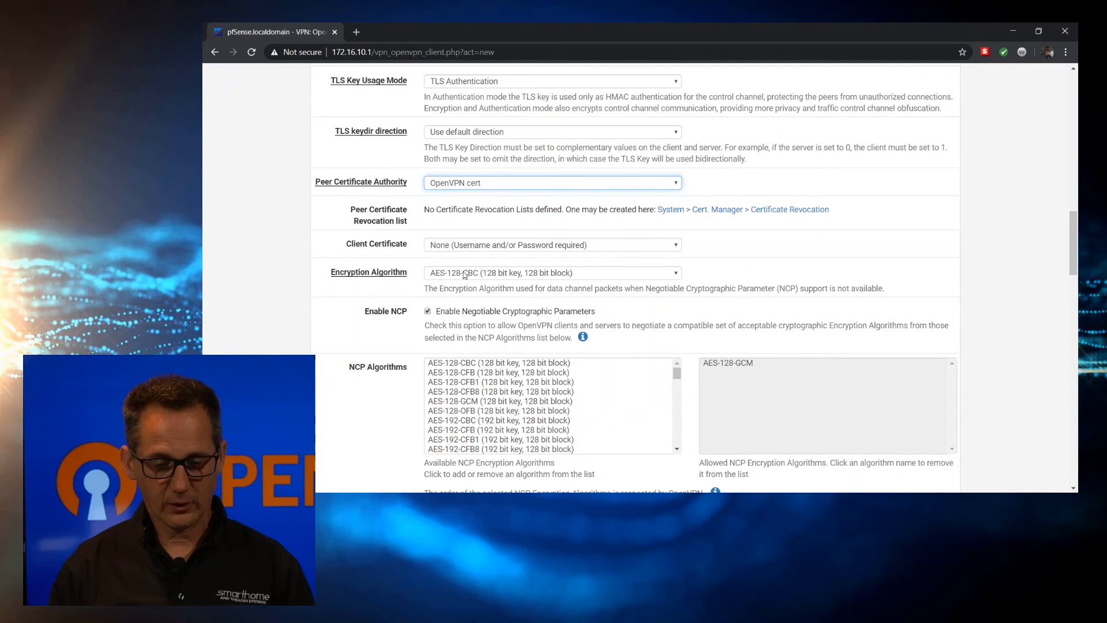
left_click(466, 272)
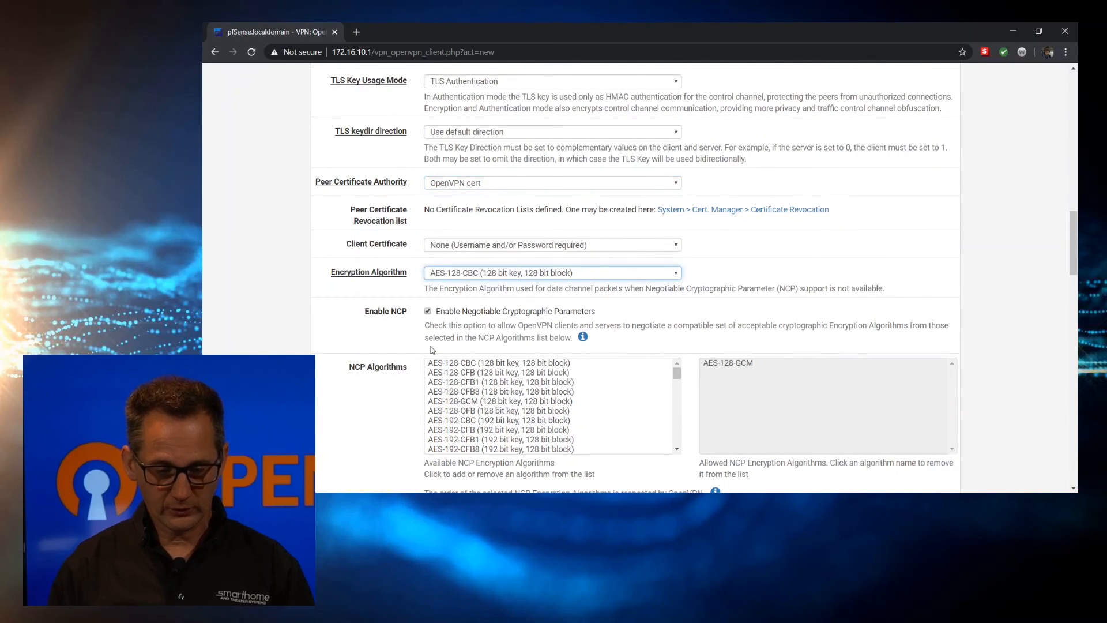
left_click(464, 363)
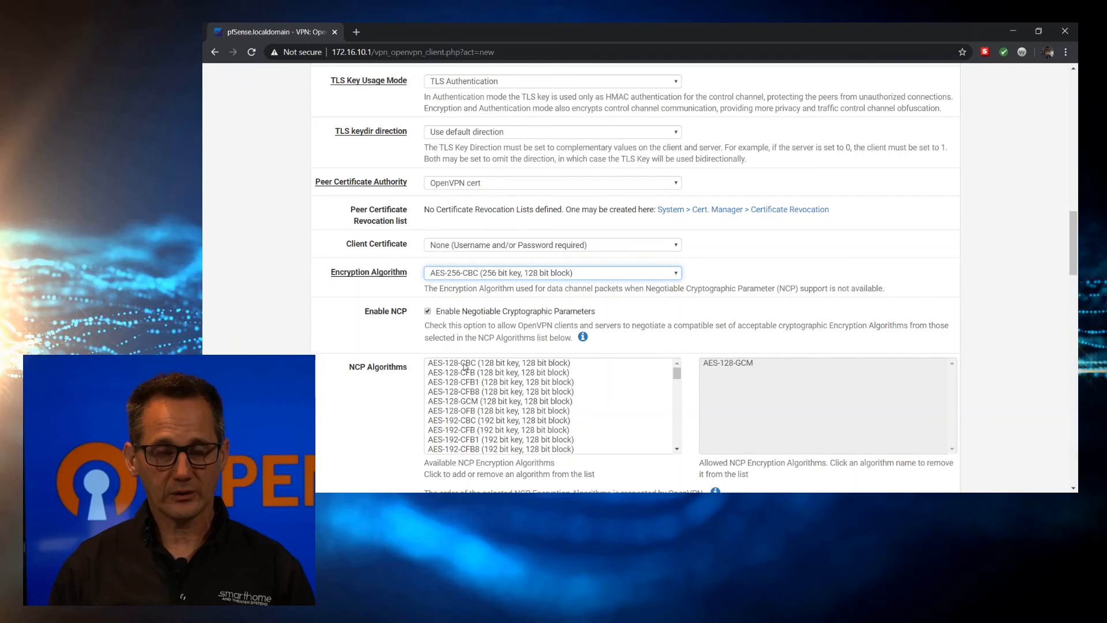
scroll(272, 329, "down", 2)
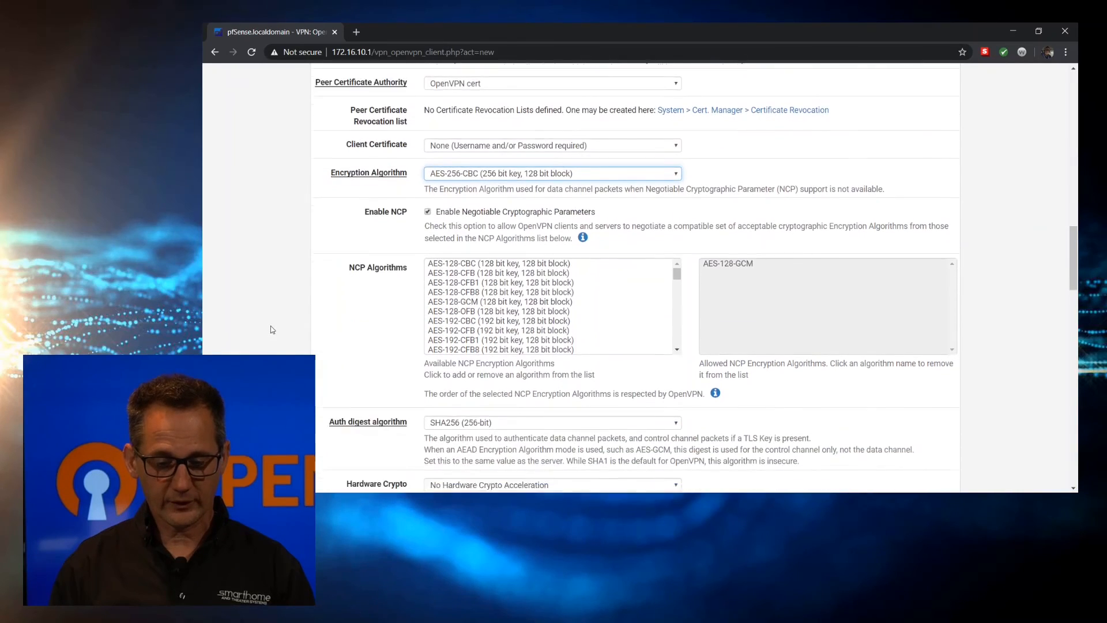
scroll(272, 329, "down", 1)
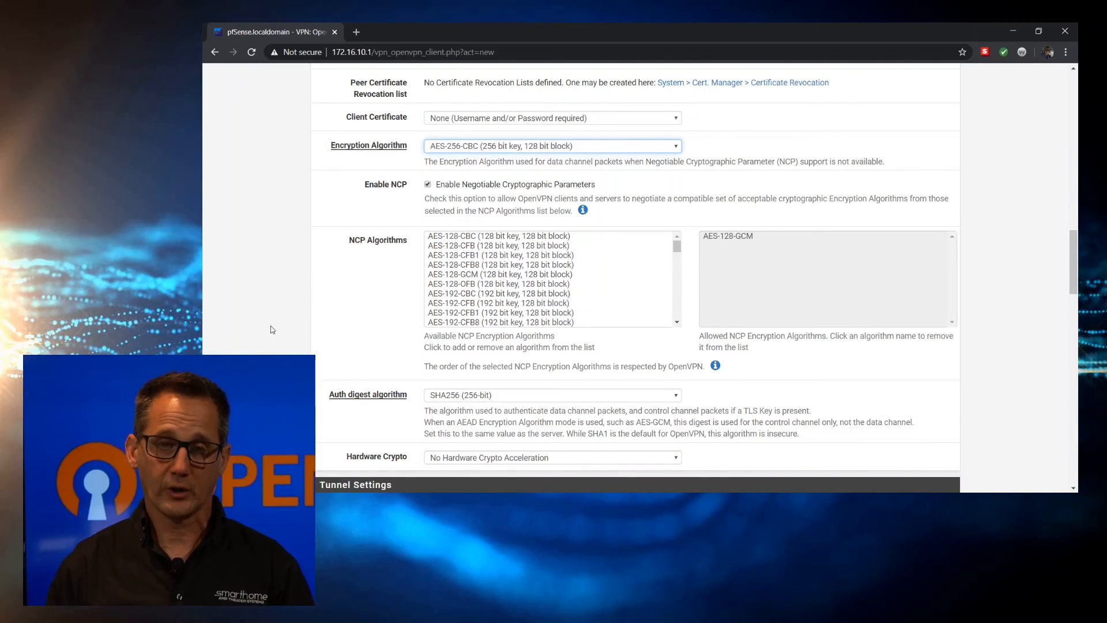
scroll(272, 329, "down", 1)
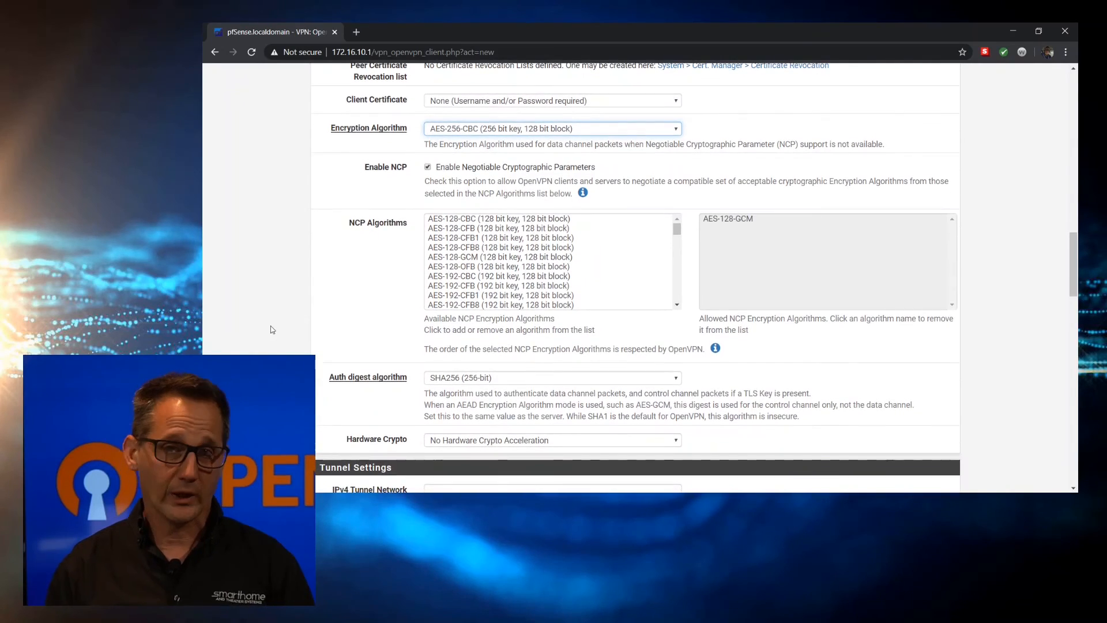
scroll(273, 329, "down", 1)
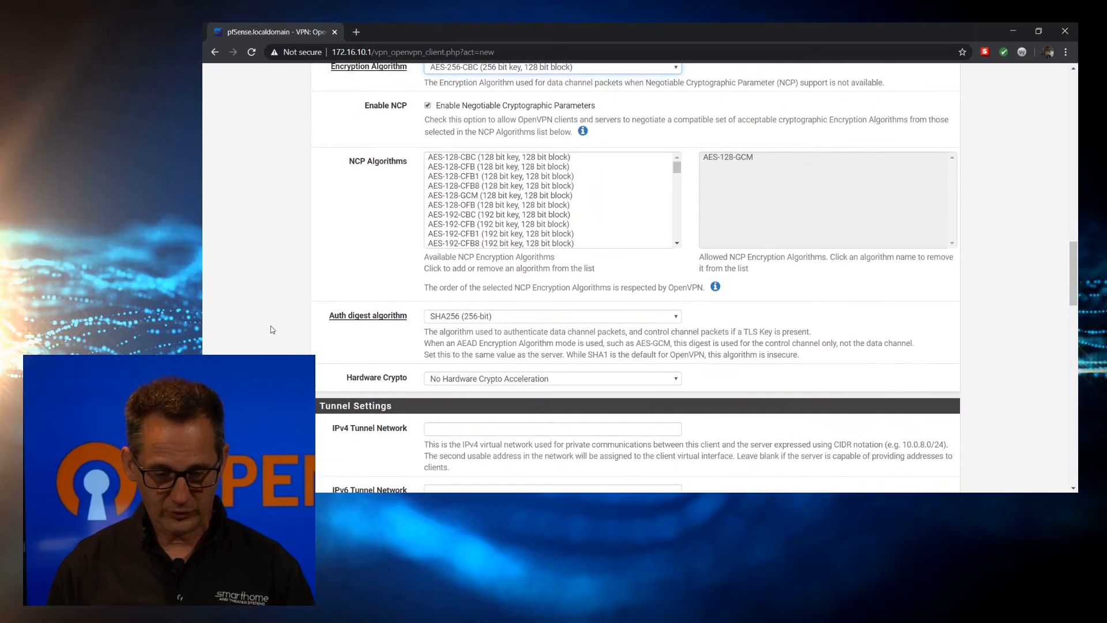
scroll(272, 329, "down", 4)
scroll(272, 329, "down", 5)
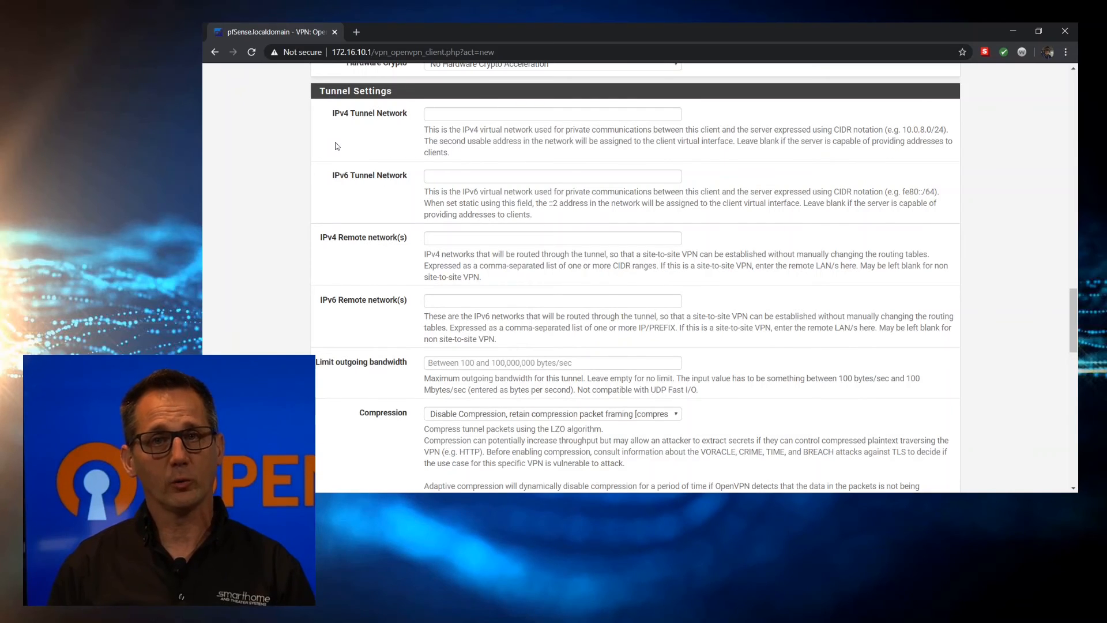
Enter 192.168.110.0/24 as IPv4 tunnel network and 192.168.111.0/24 as IPv4 remote network
left_click(465, 113)
type("192.168.110.0/24")
left_click(474, 133)
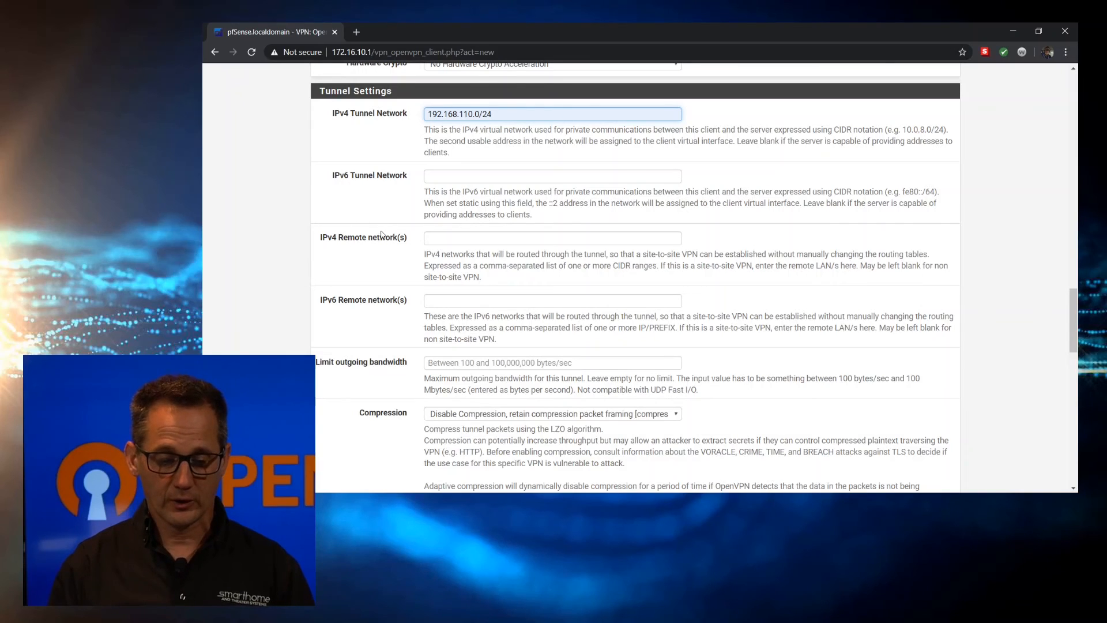
left_click(445, 241)
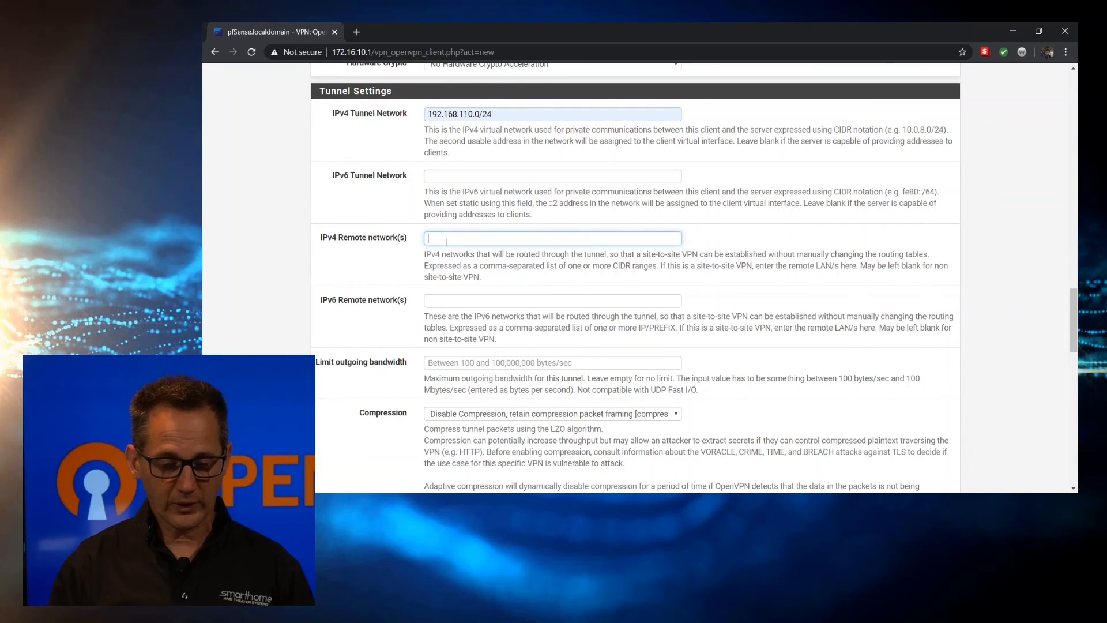
left_click(456, 263)
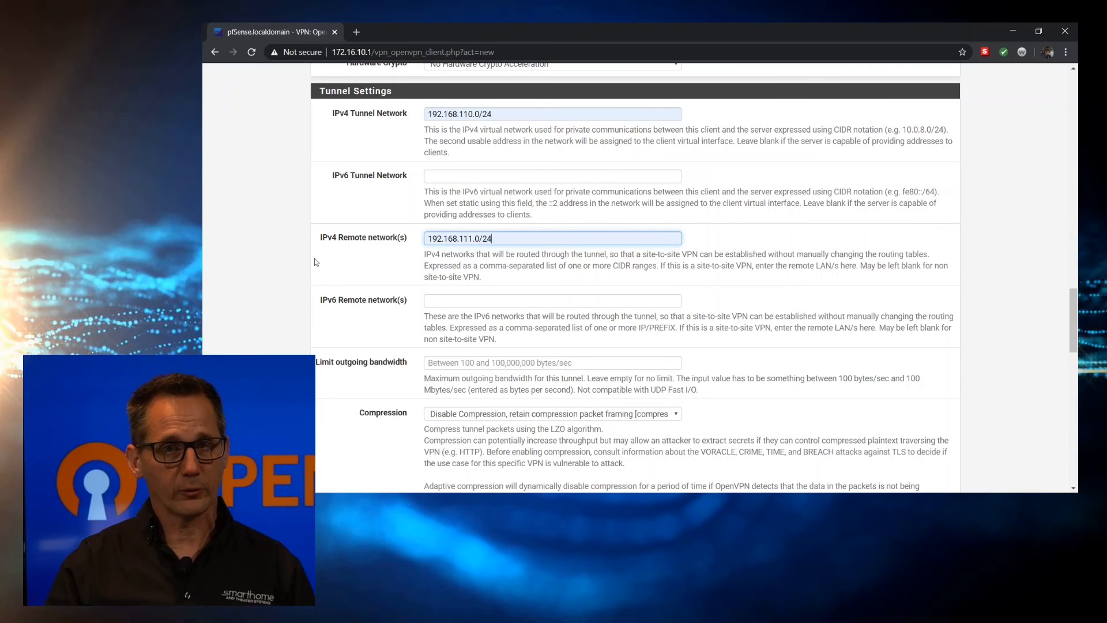
scroll(316, 262, "down", 1)
scroll(315, 262, "down", 3)
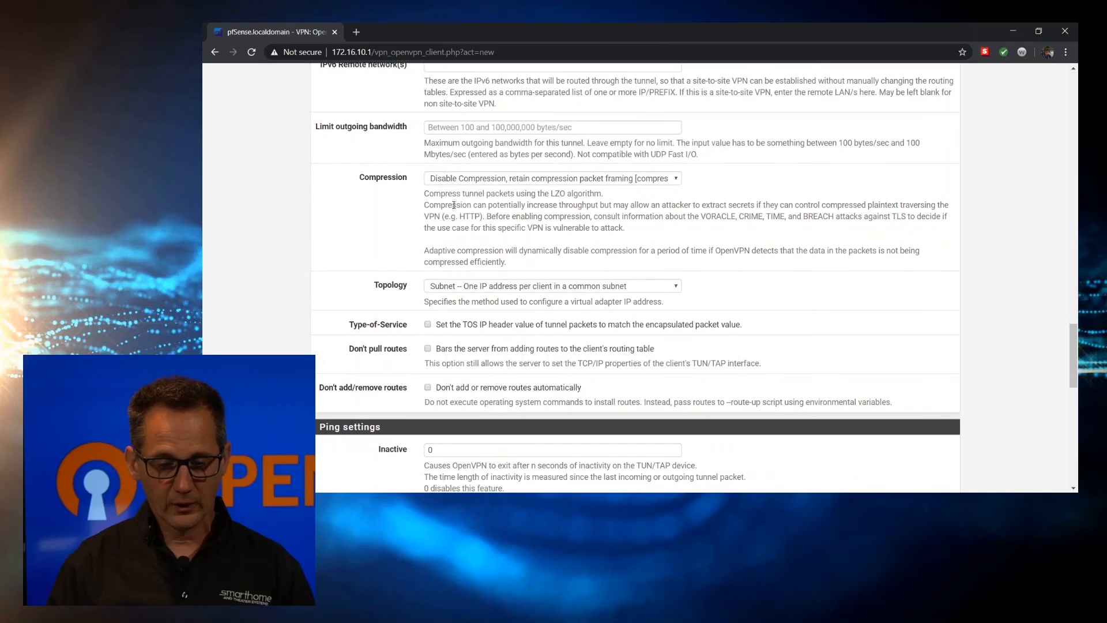
Set Compression to Omit Preference (Use OpenVPN Default)
left_click(484, 180)
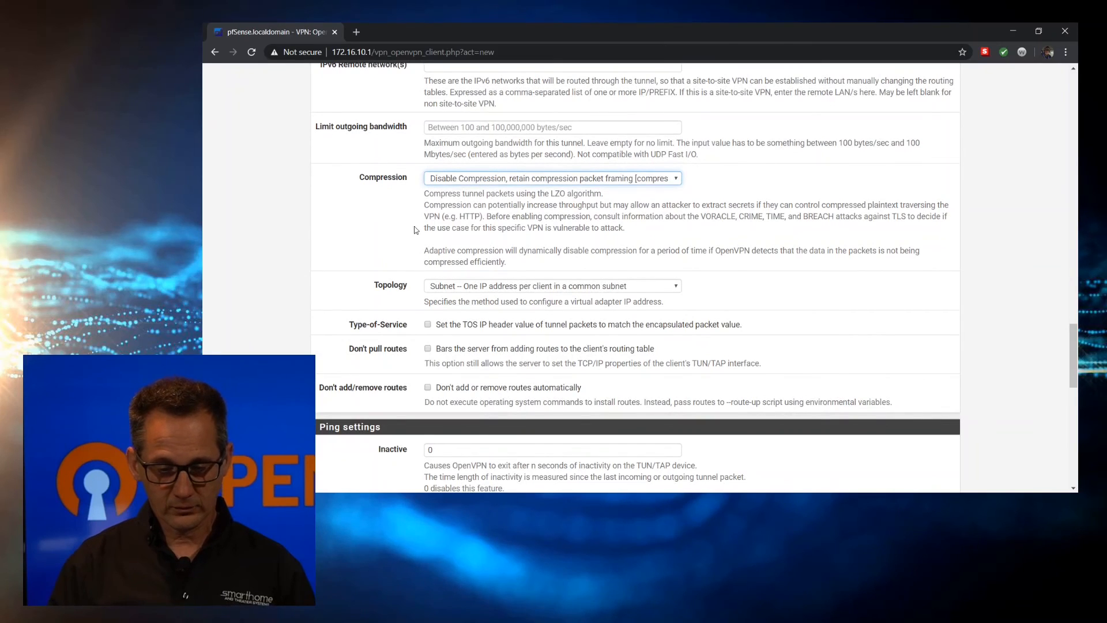
key("Up")
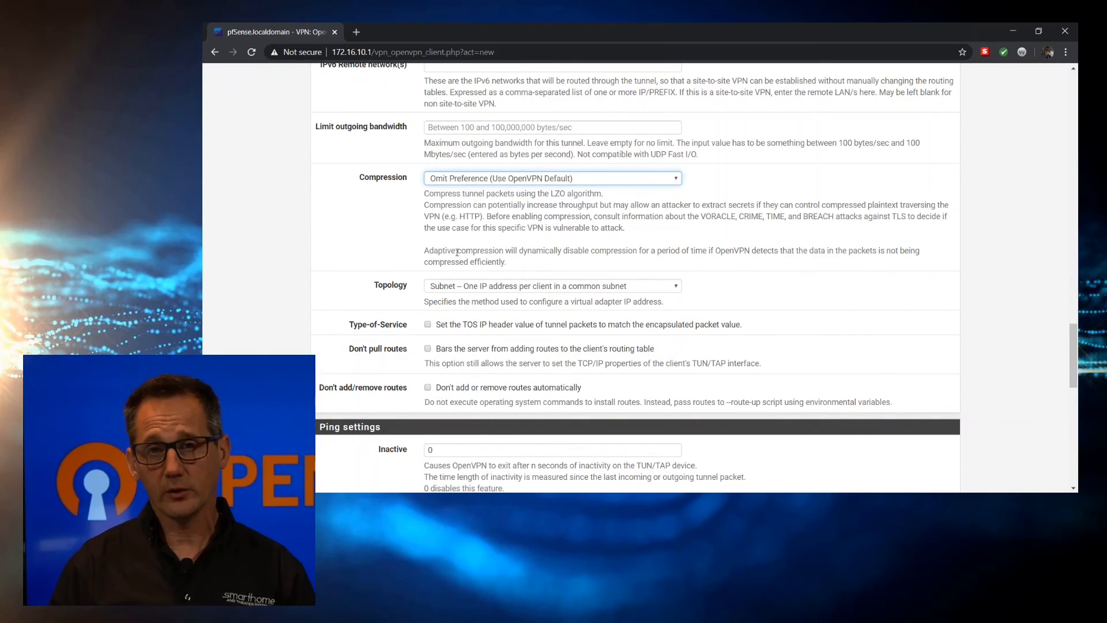
left_click(302, 235)
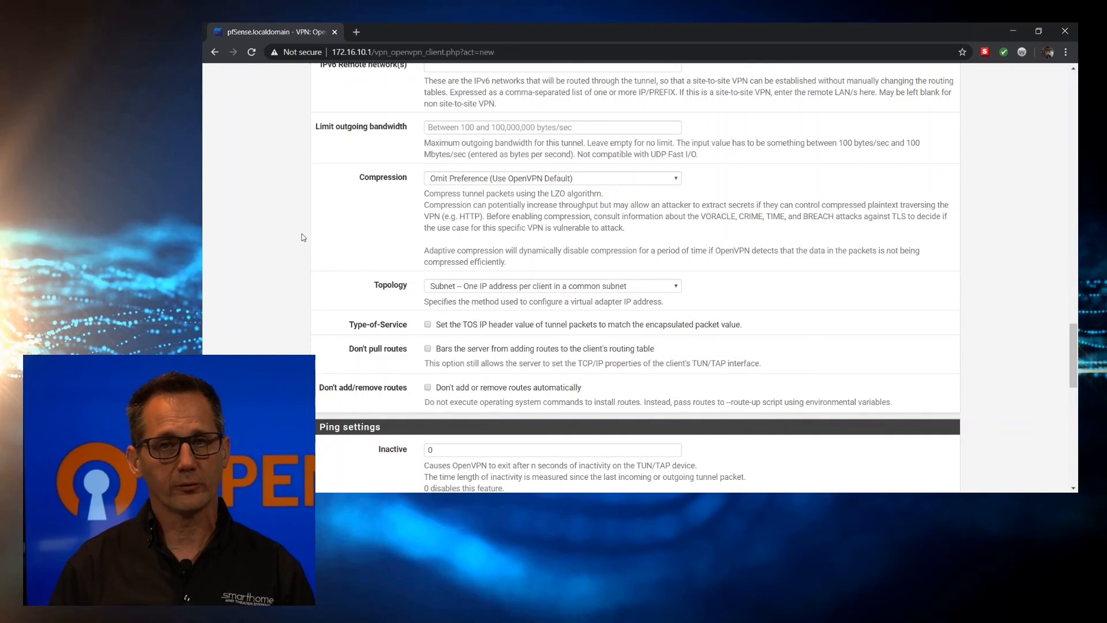
scroll(302, 237, "down", 3)
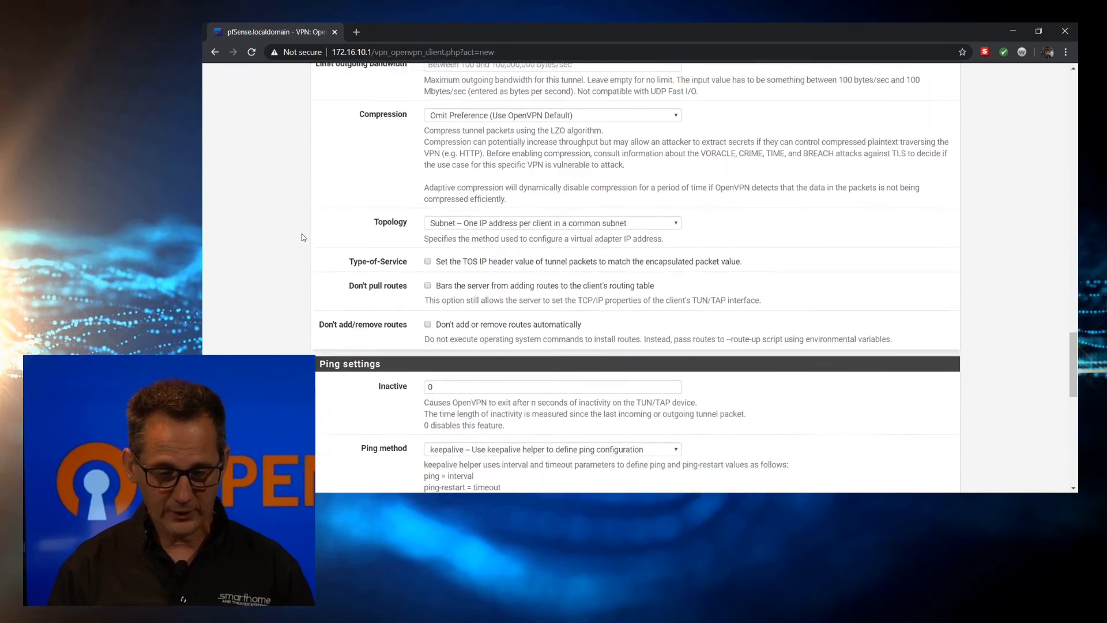
scroll(302, 236, "down", 5)
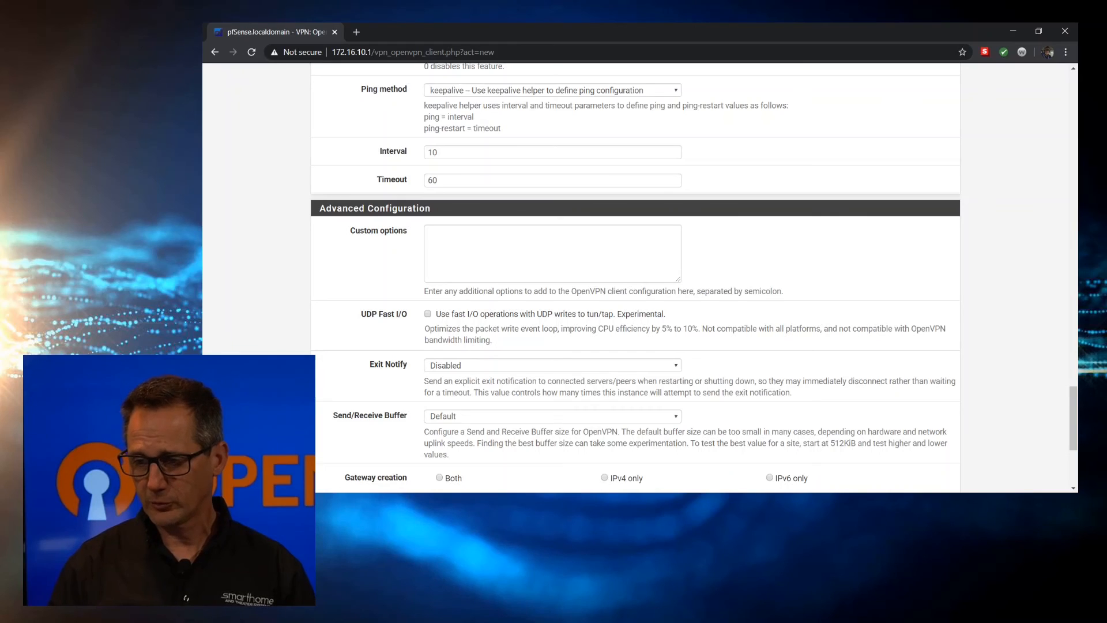
Paste persist-tun, persist-key and remote-cert-tls server into Custom options, and create IPv4-only gateways
key("alt+Tab")
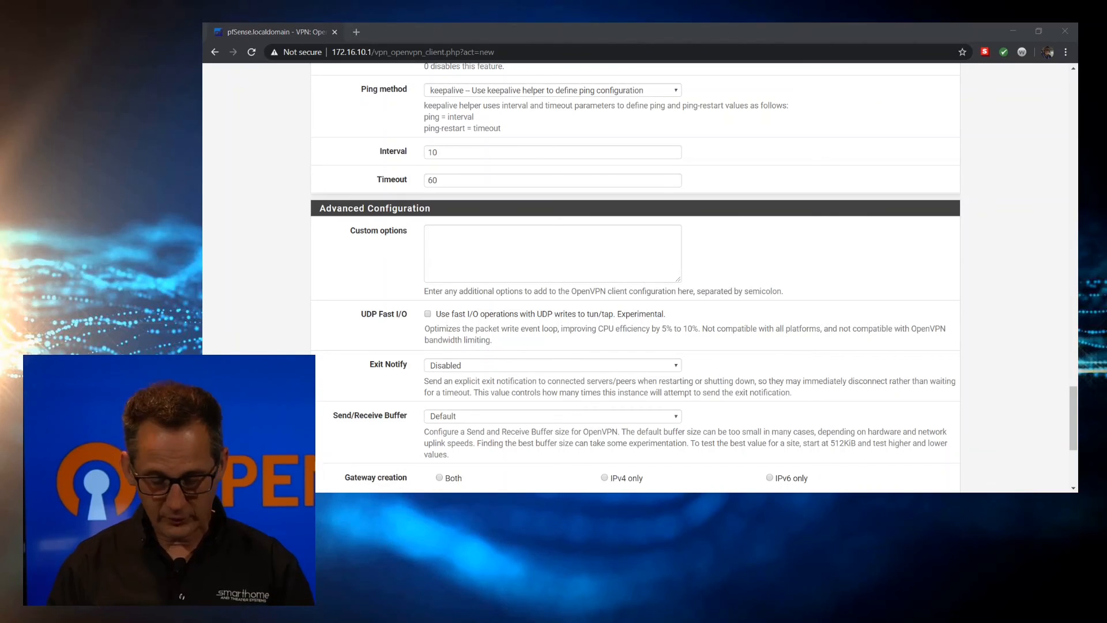
left_click(445, 236)
type("persist-tun persist-key remote-cert-tls server")
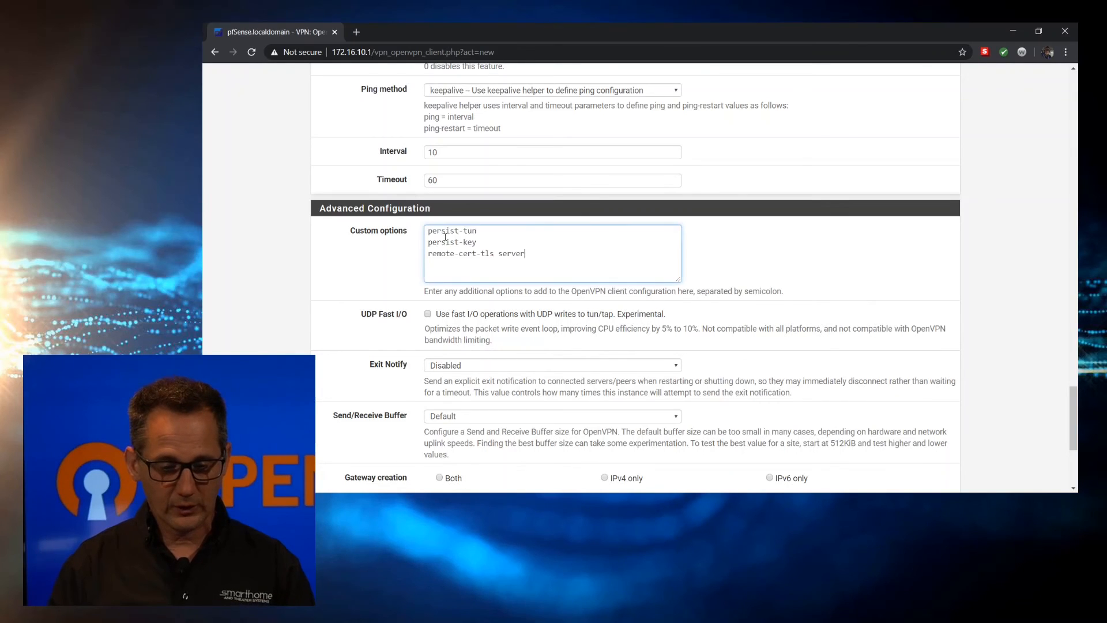
scroll(325, 263, "down", 3)
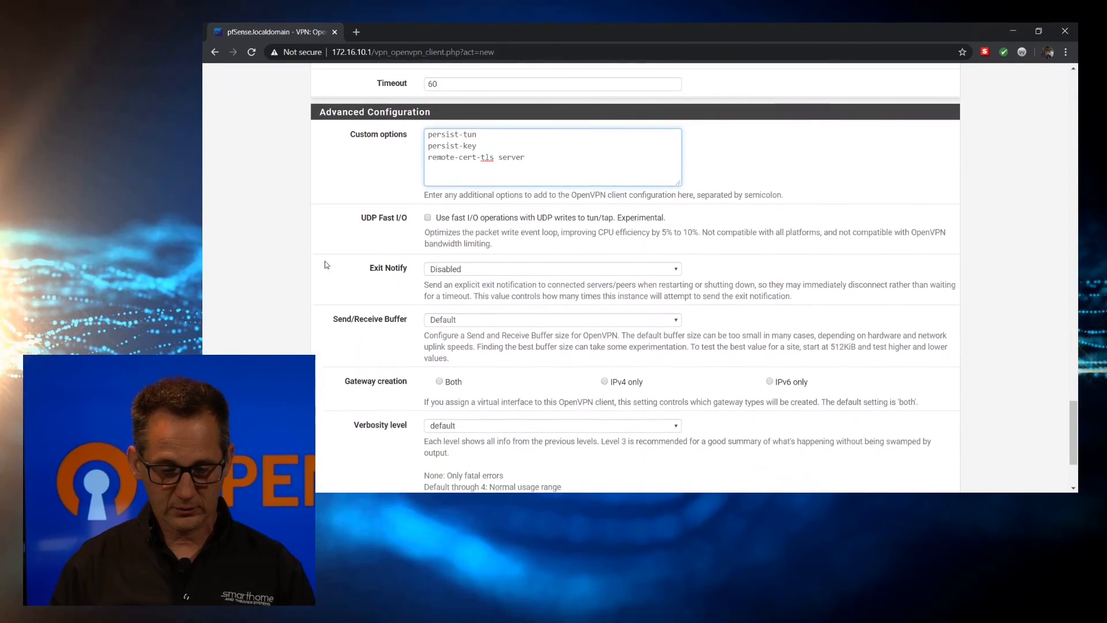
scroll(325, 264, "down", 1)
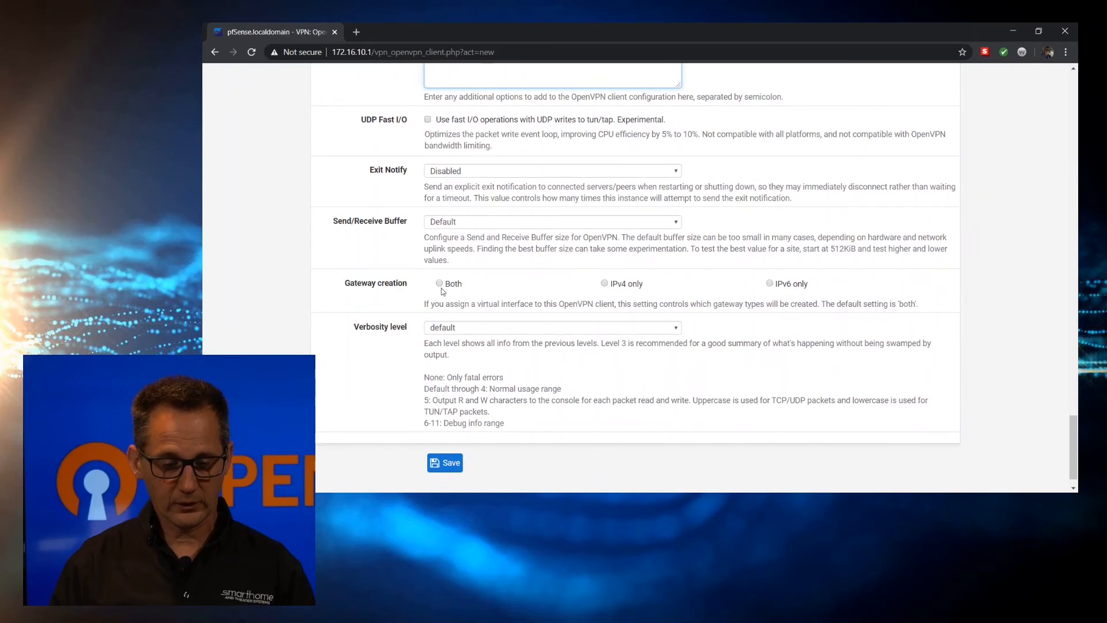
left_click(605, 284)
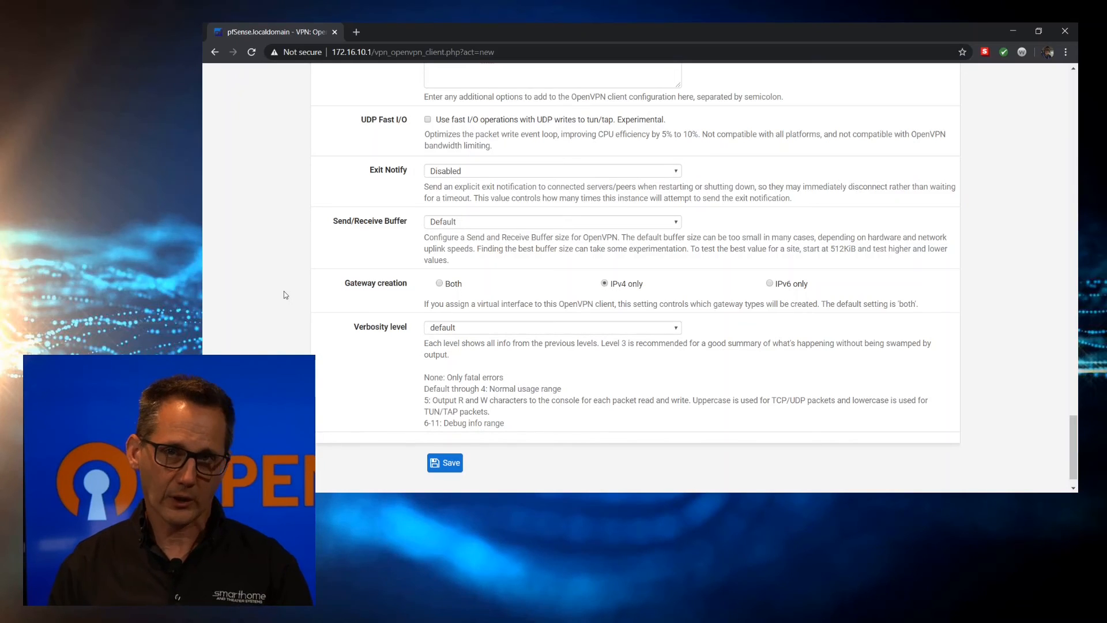
scroll(283, 294, "down", 1)
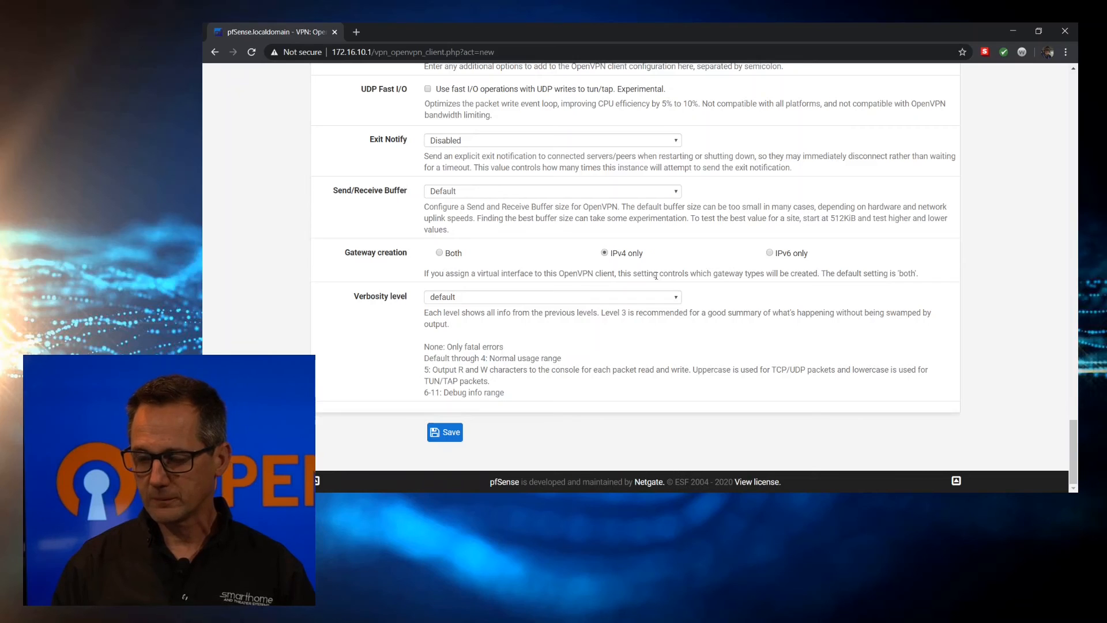
Save the OpenVPN client and check its connection on the Status > OpenVPN page
left_click(453, 430)
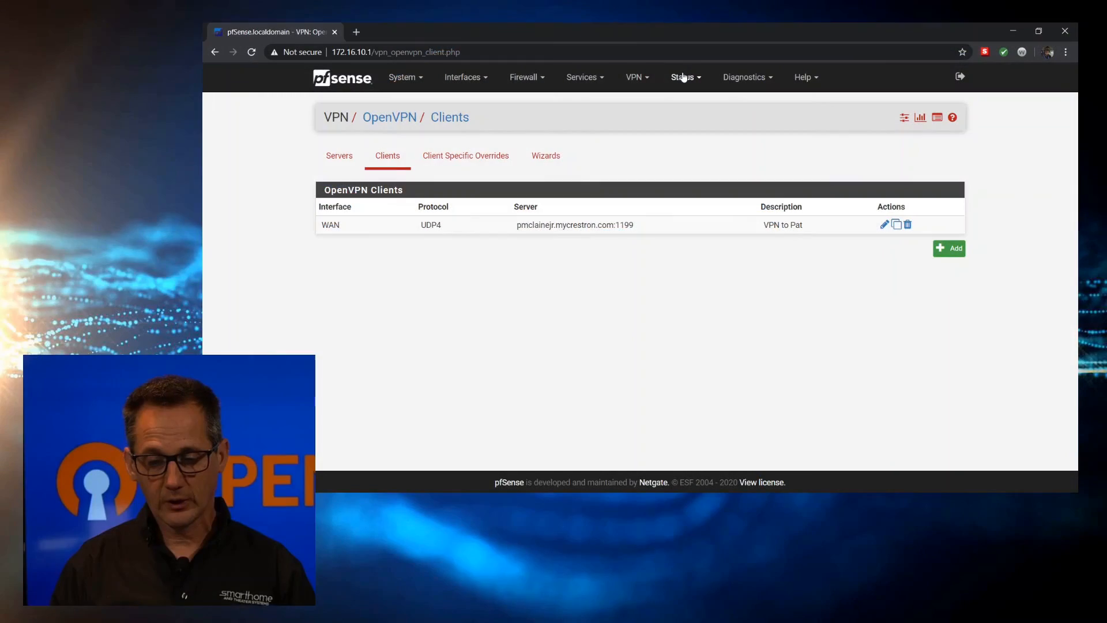
left_click(683, 78)
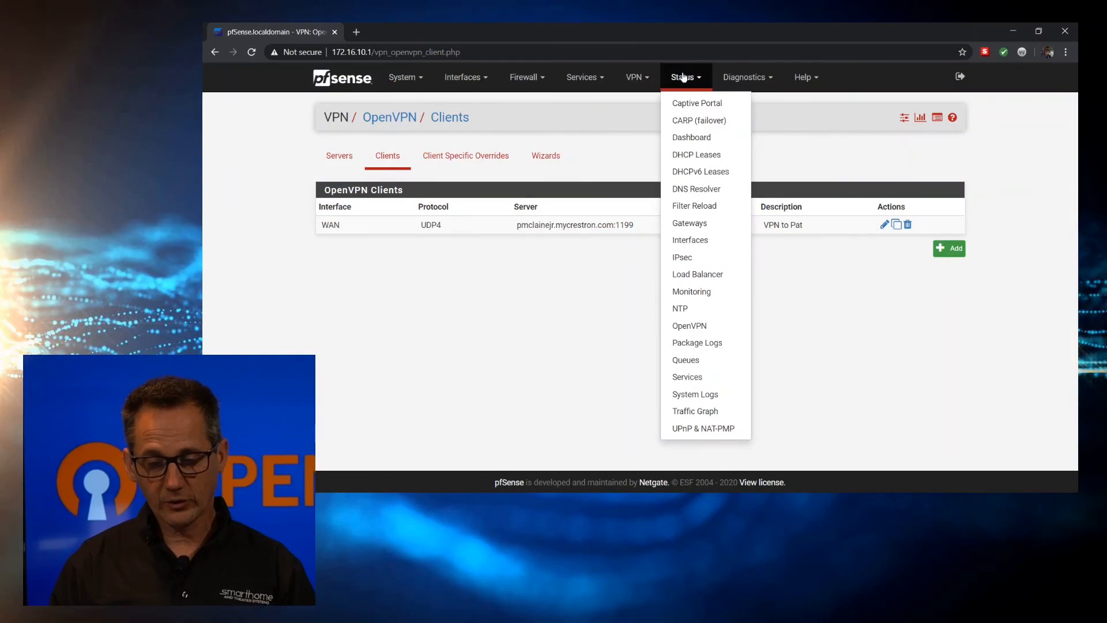
left_click(703, 325)
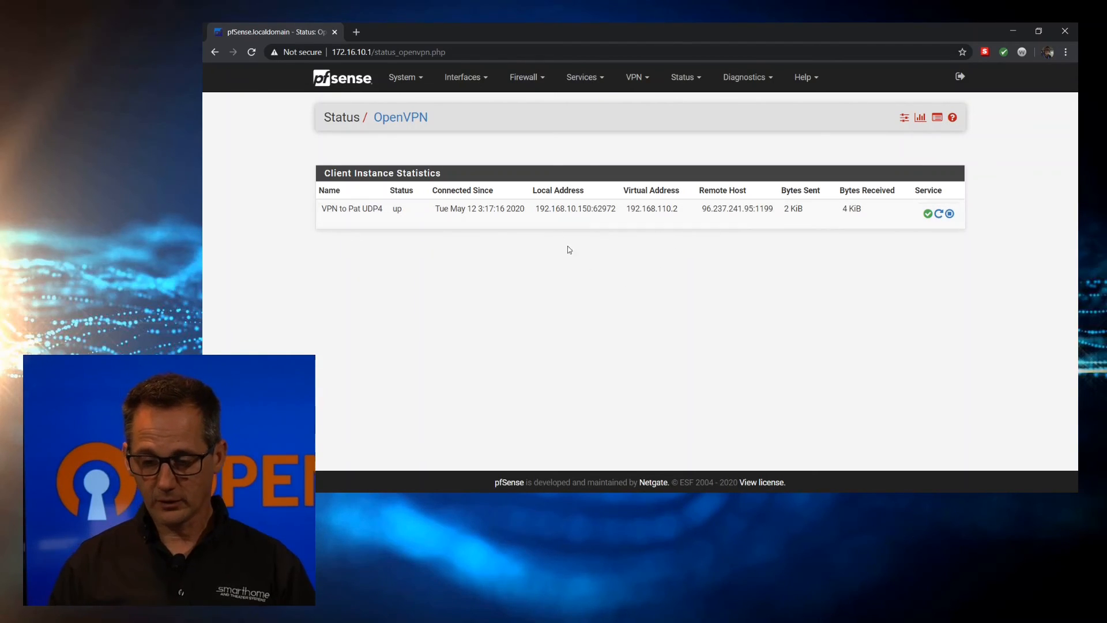
left_click(356, 32)
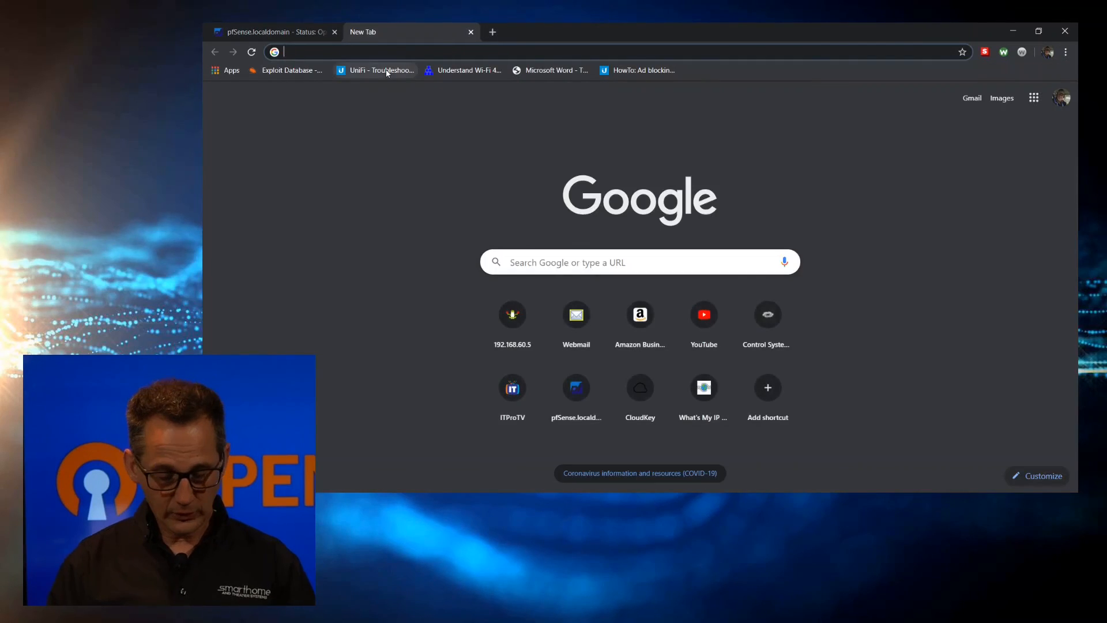
Look up the current public IP on whatsmyip.org, then return to the pfSense tab
type("whatsmyip.org")
key("Return")
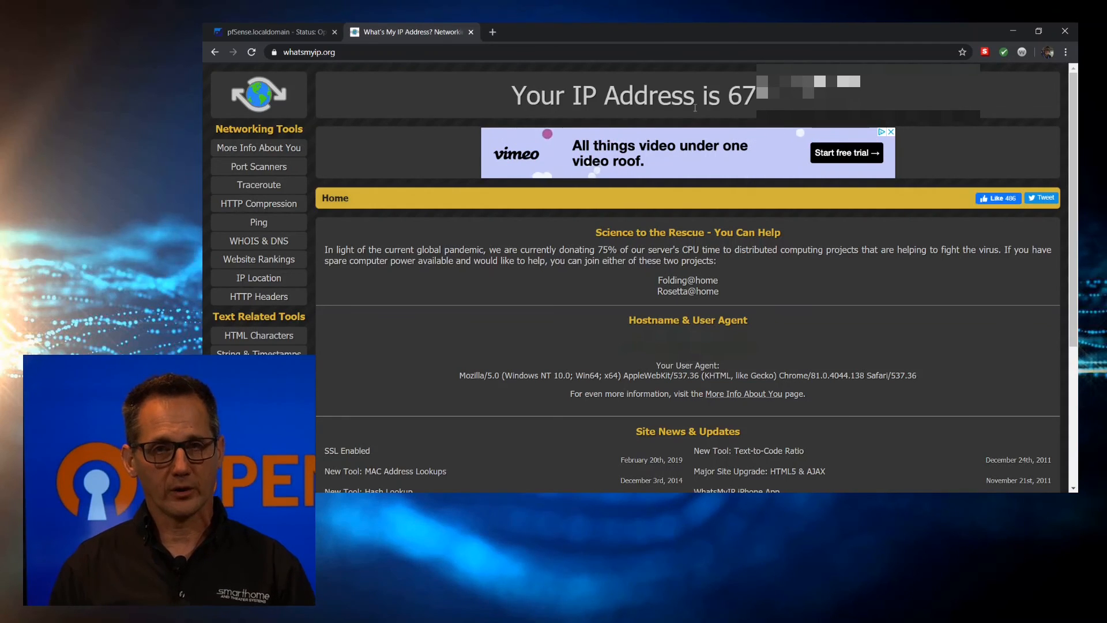
left_click(259, 34)
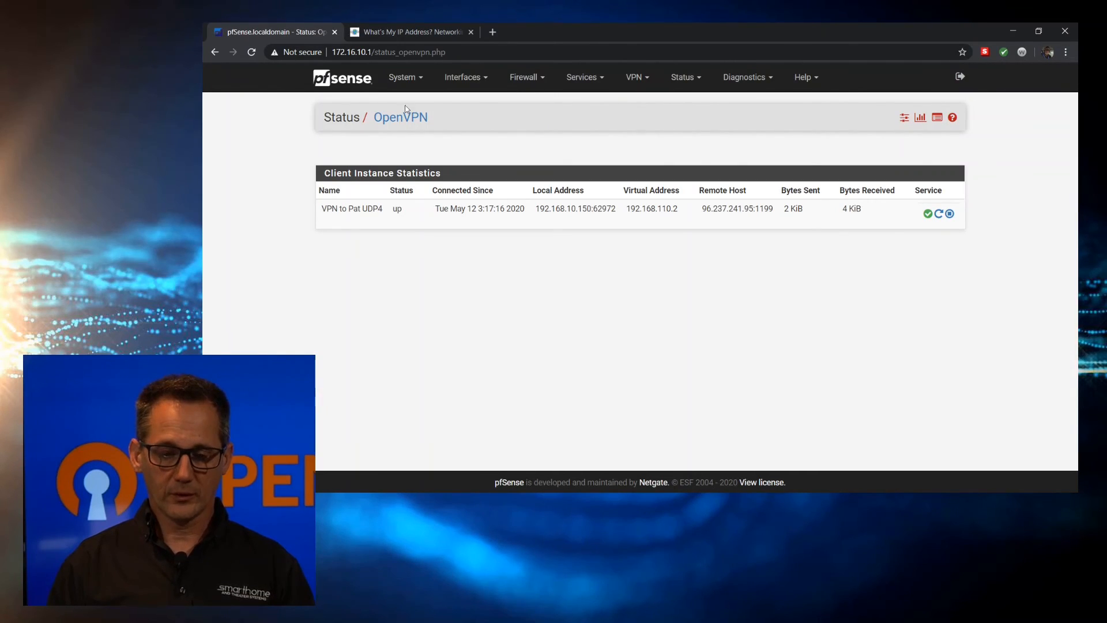
Assign ovpnc1 (VPN to Pat) to the OPT interface, save it, and enable OPT
left_click(473, 79)
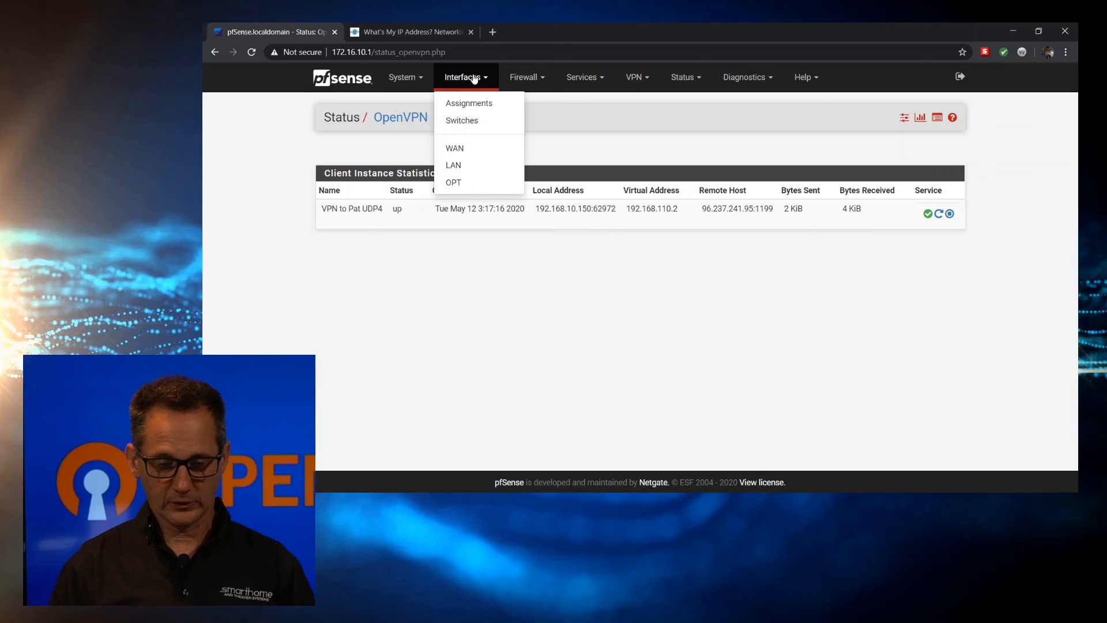
left_click(476, 103)
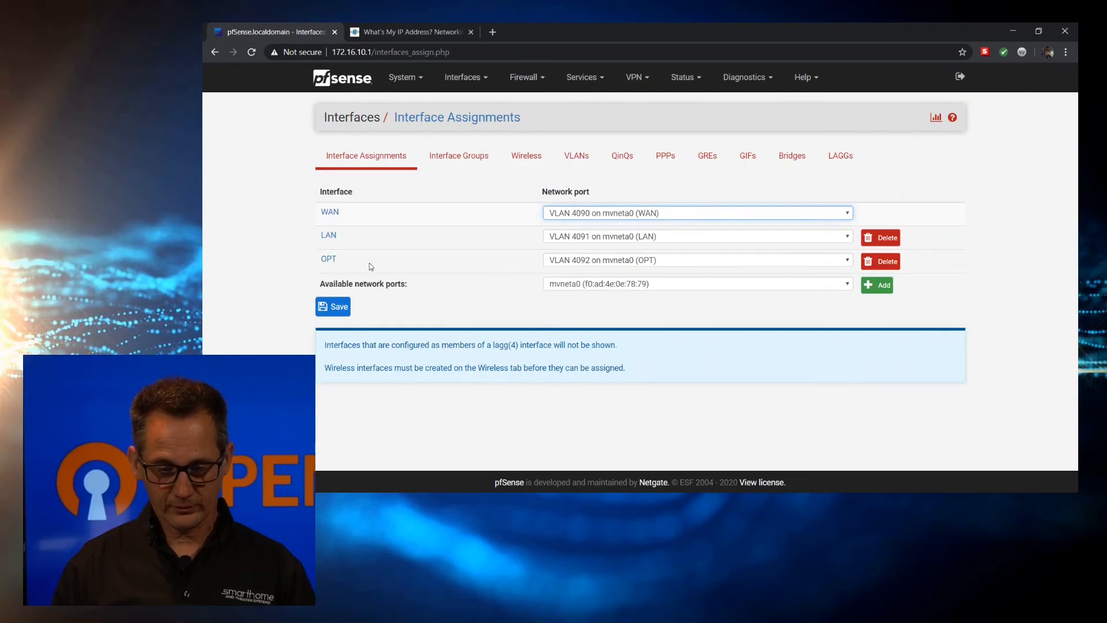
left_click(589, 265)
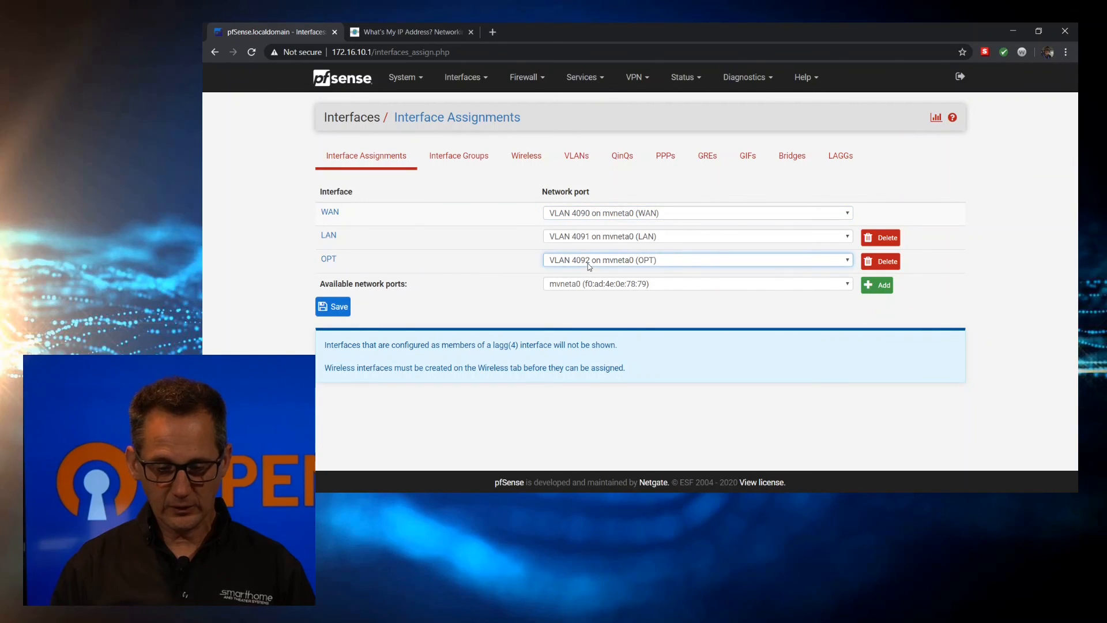
left_click(603, 285)
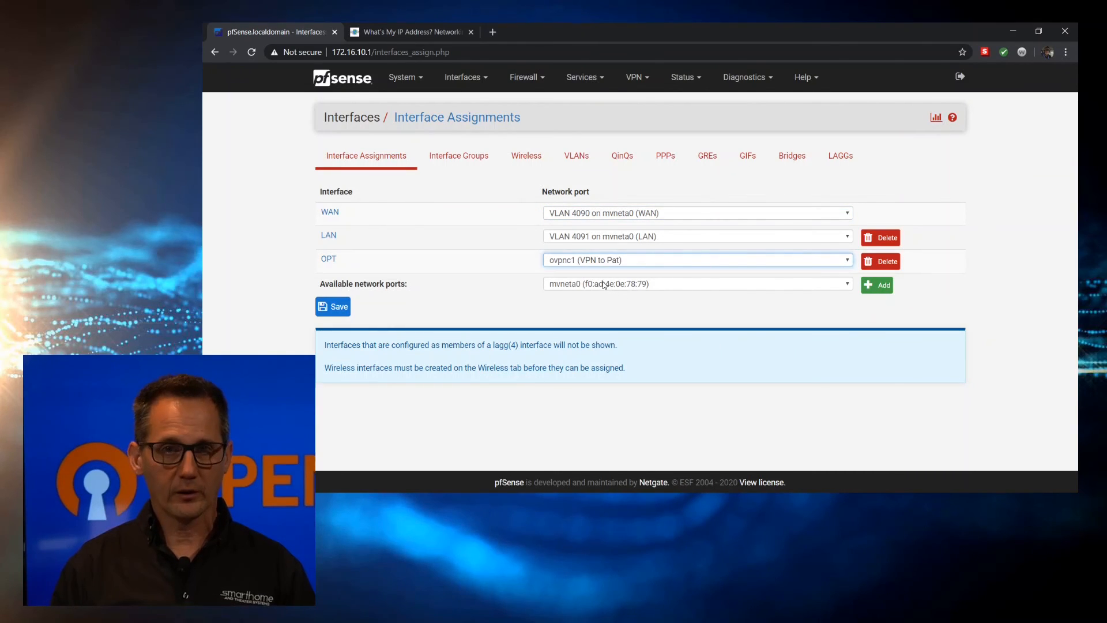
left_click(322, 309)
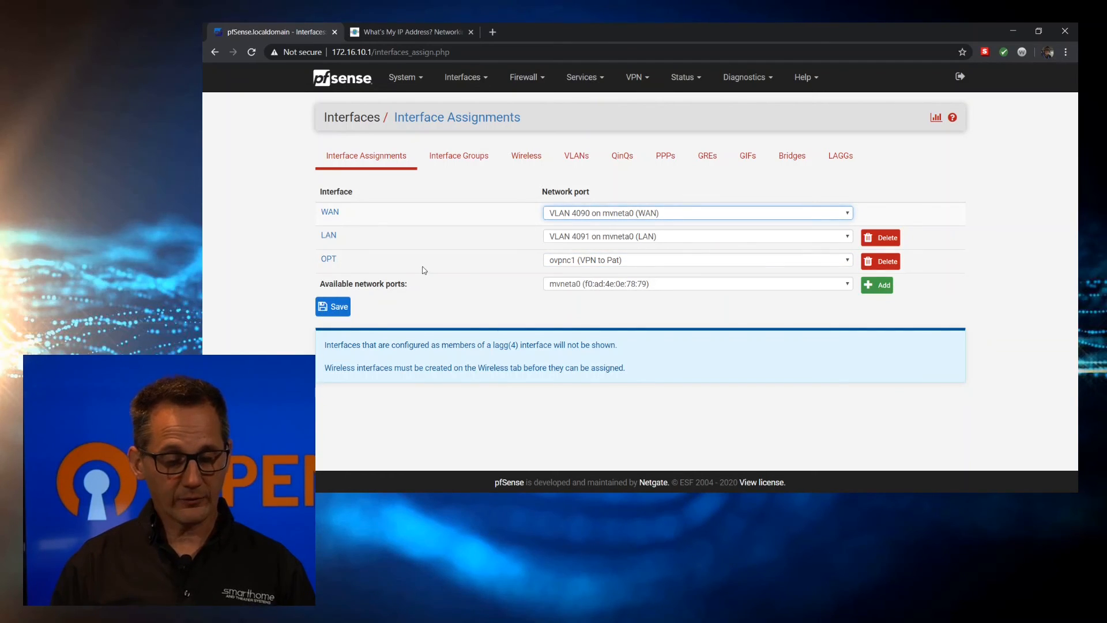
left_click(328, 260)
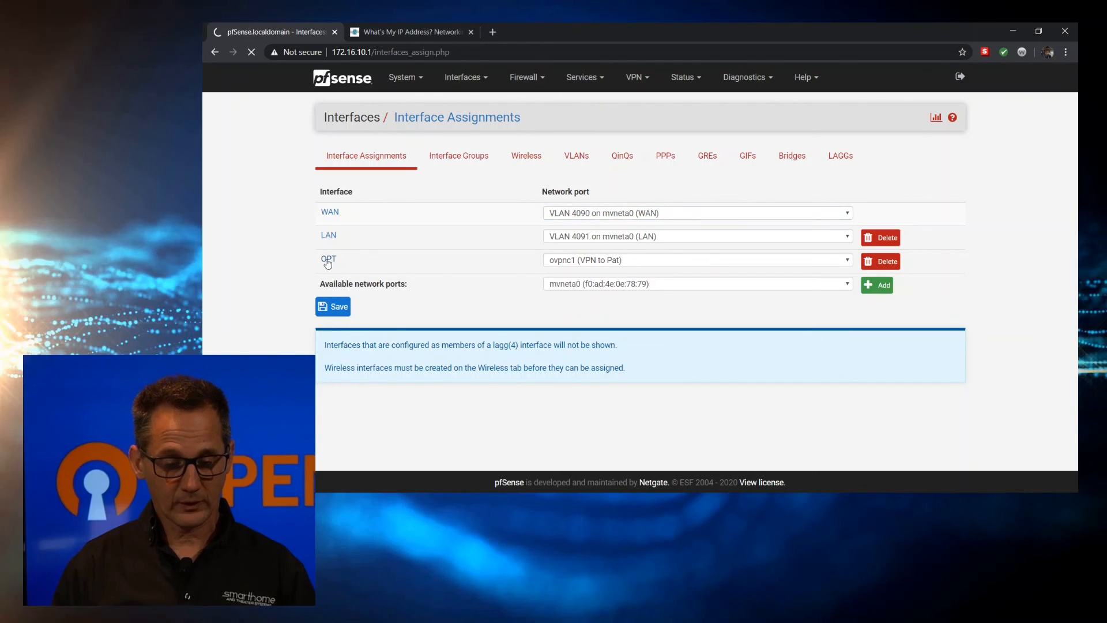
left_click(427, 173)
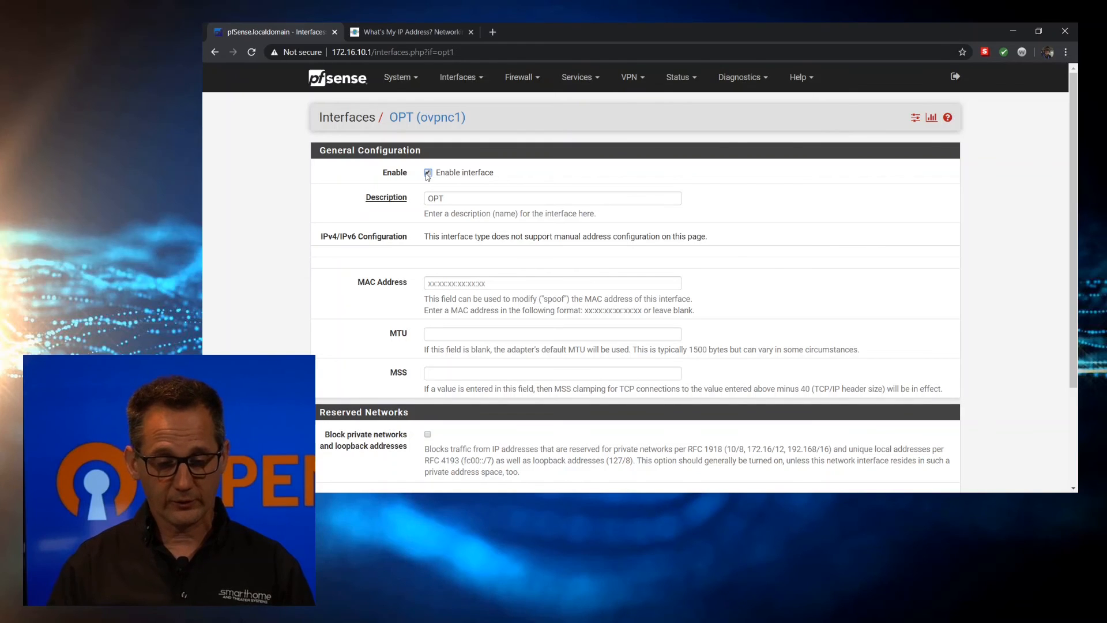
Change the OPT description to 'OpenVPN', save, and apply the interface changes
double_click(454, 195)
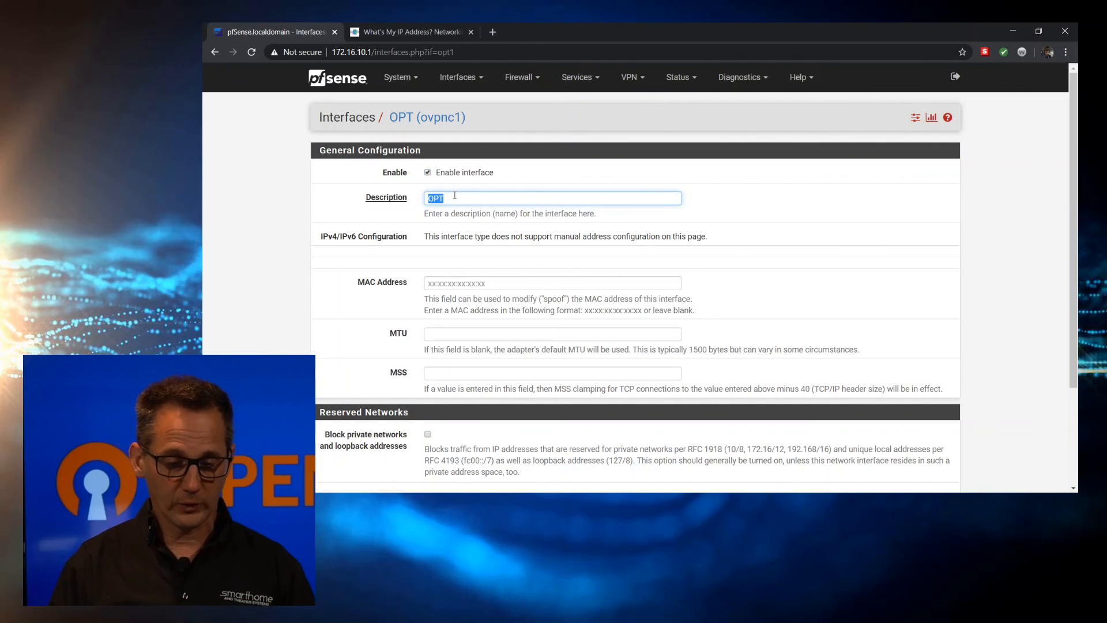
type("O")
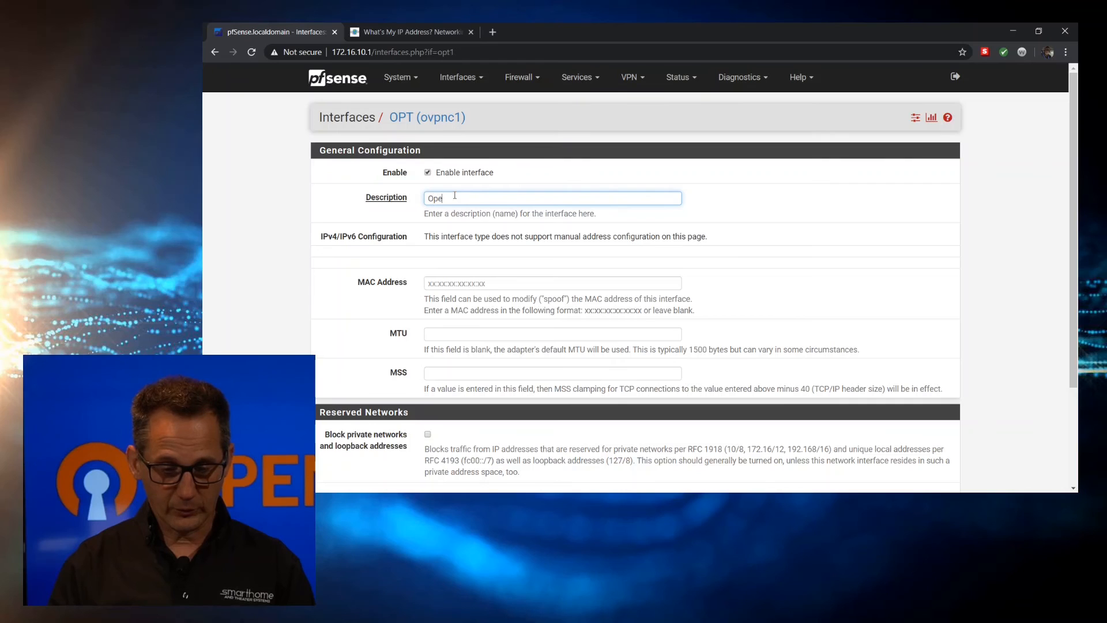
type("pe")
left_click(451, 229)
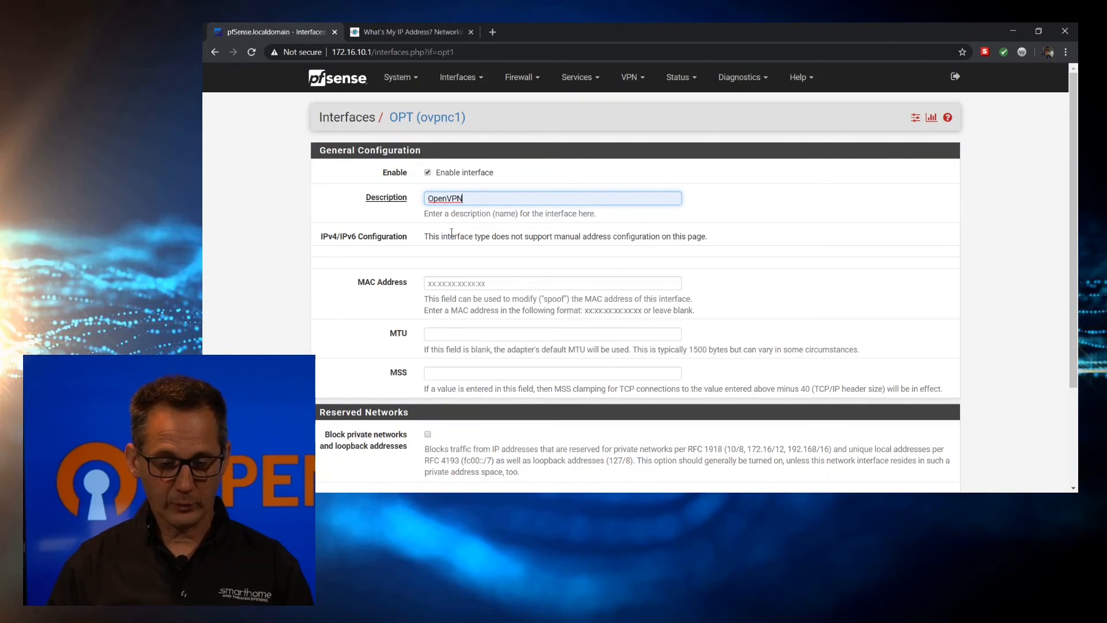
scroll(321, 213, "down", 3)
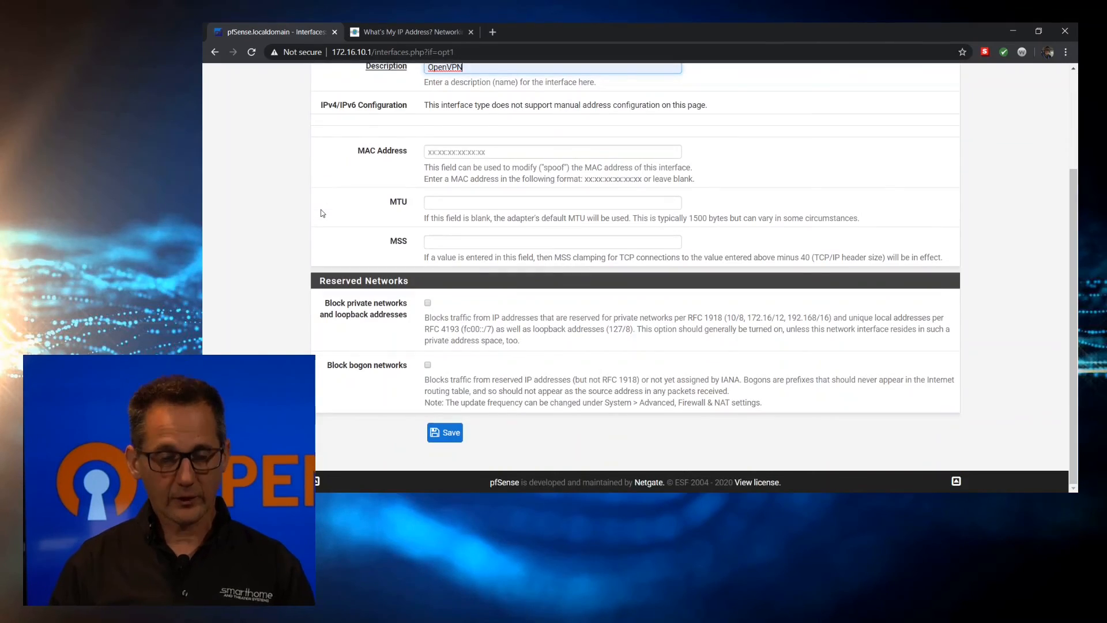
left_click(444, 433)
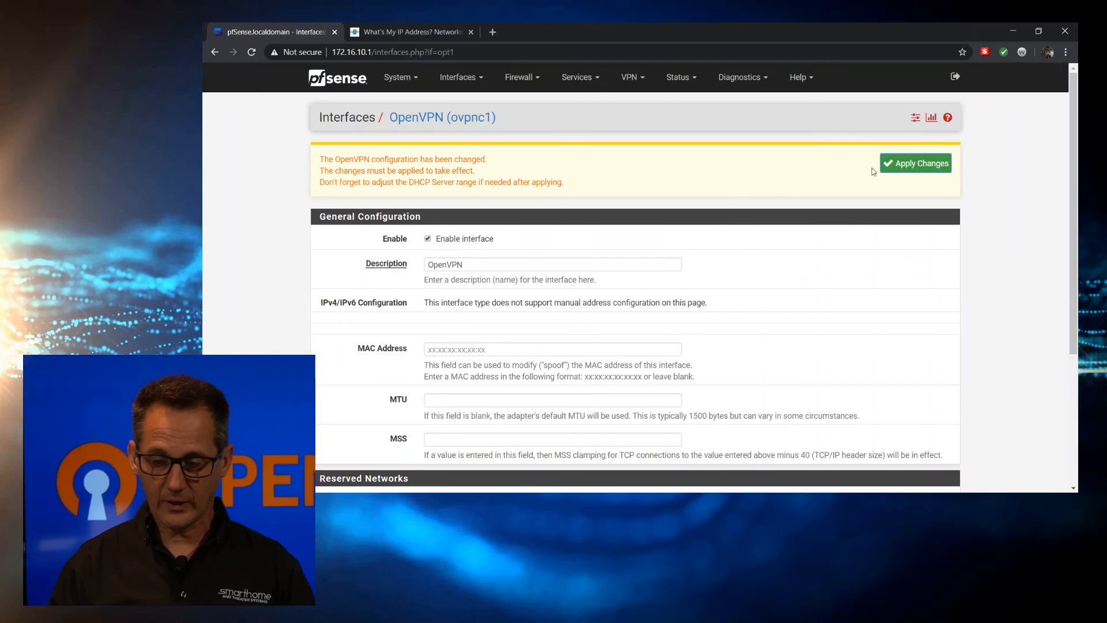
left_click(932, 165)
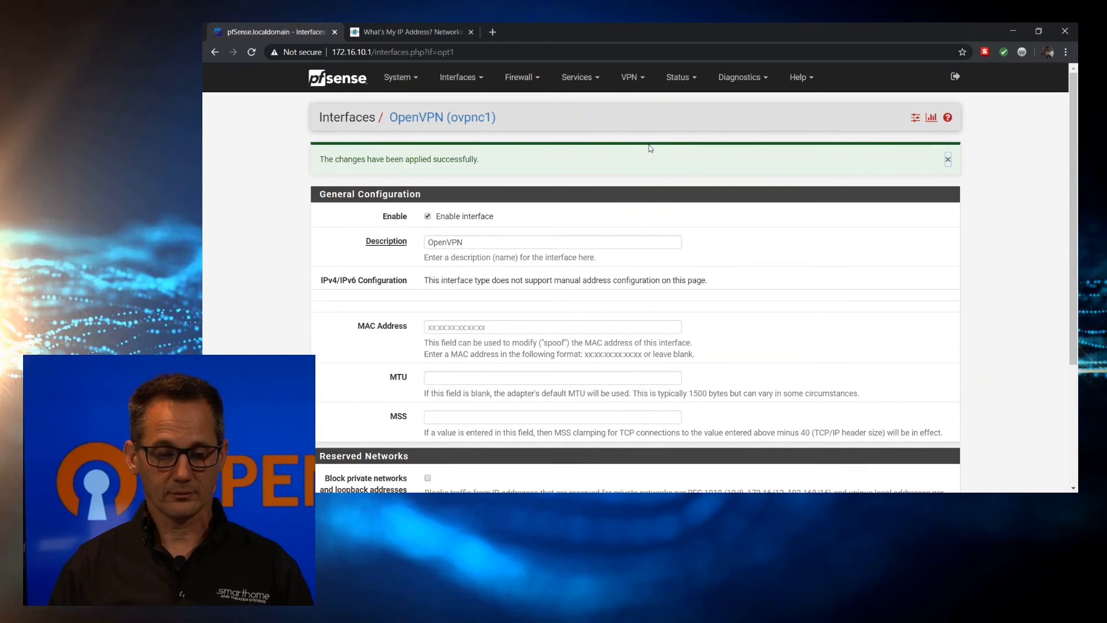
Switch Firewall > NAT > Outbound to Manual Outbound NAT and save, exposing the eight WAN mappings
left_click(525, 81)
left_click(524, 117)
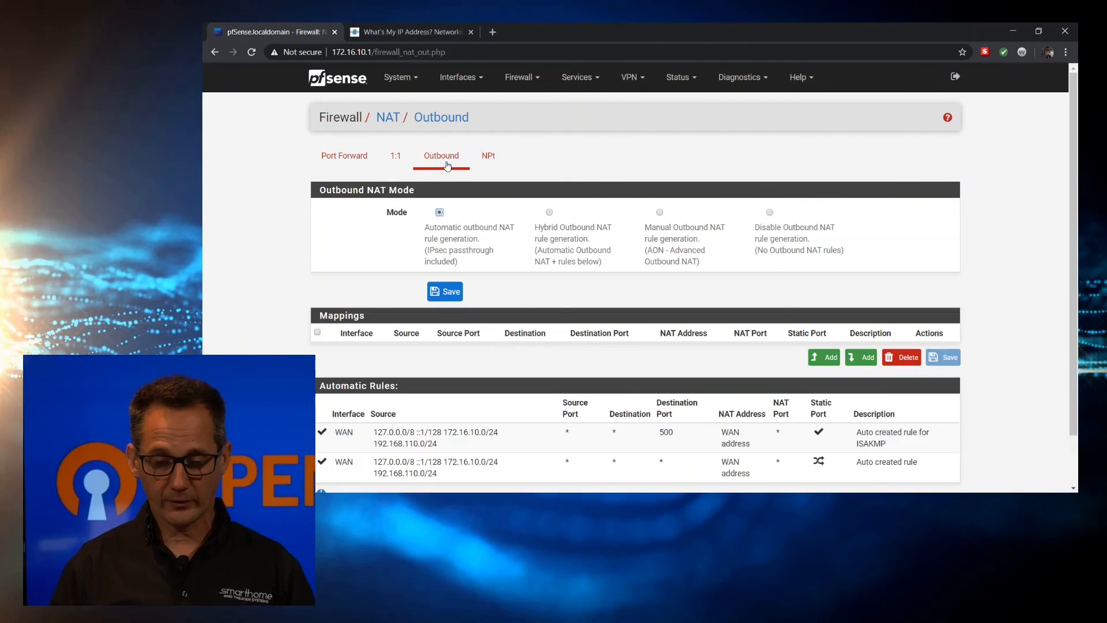
left_click(660, 212)
left_click(445, 292)
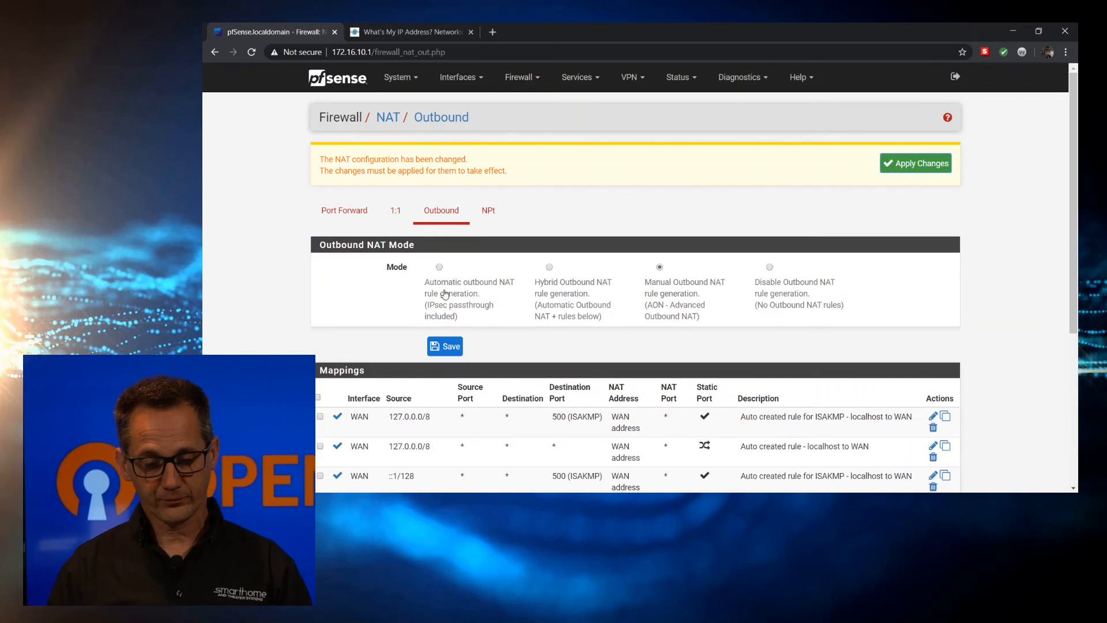
scroll(445, 294, "down", 5)
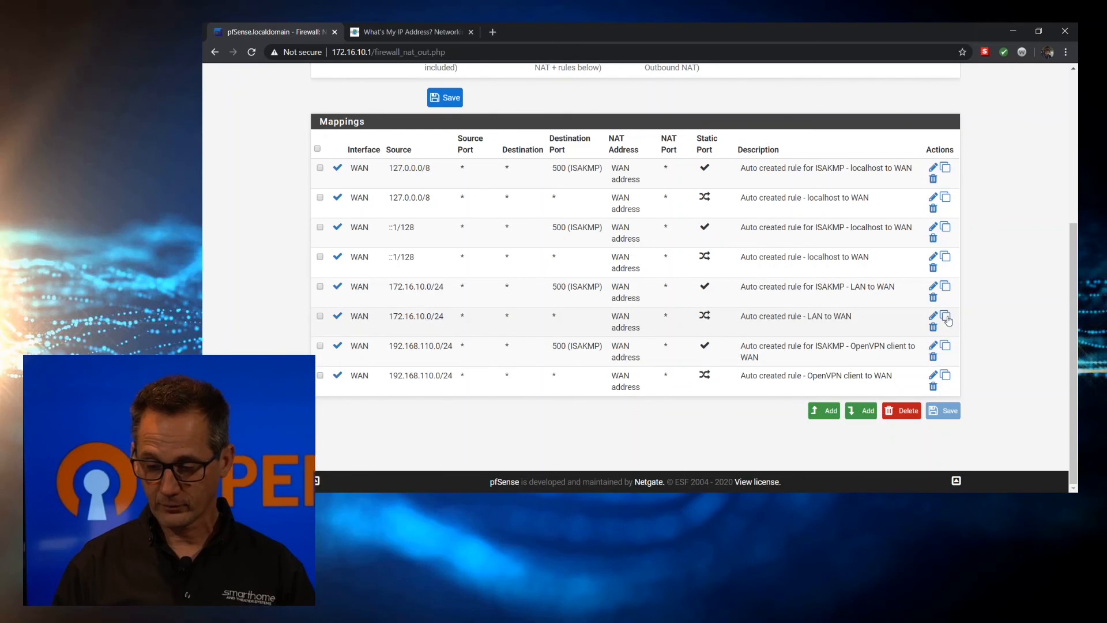
Duplicate the LAN to WAN NAT mapping and set the copy's interface to OpenVPN
left_click(946, 316)
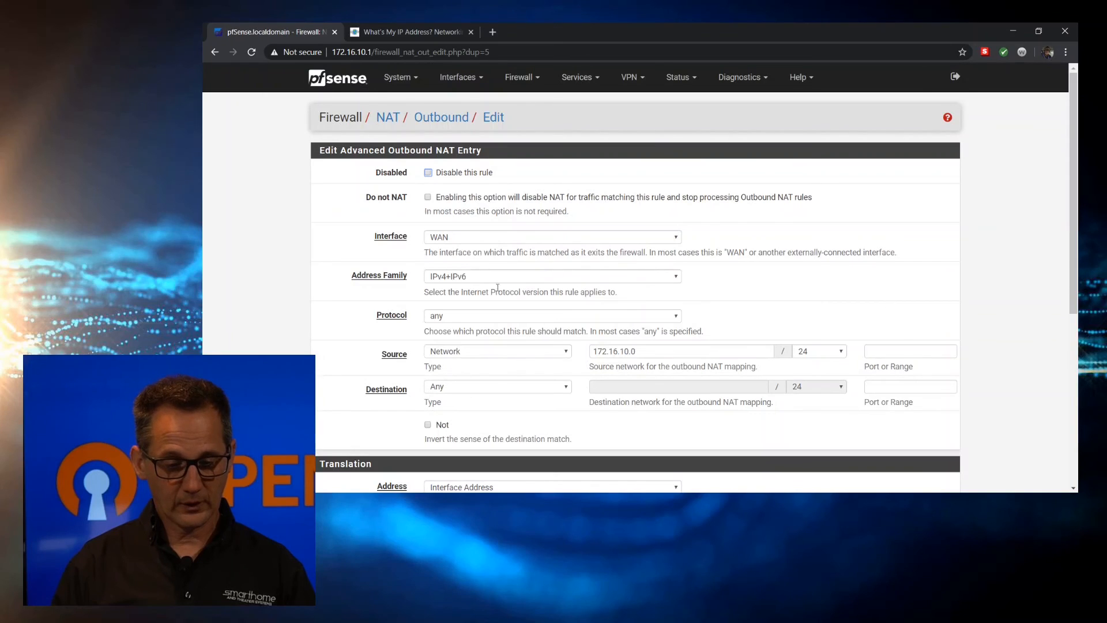
scroll(344, 290, "down", 1)
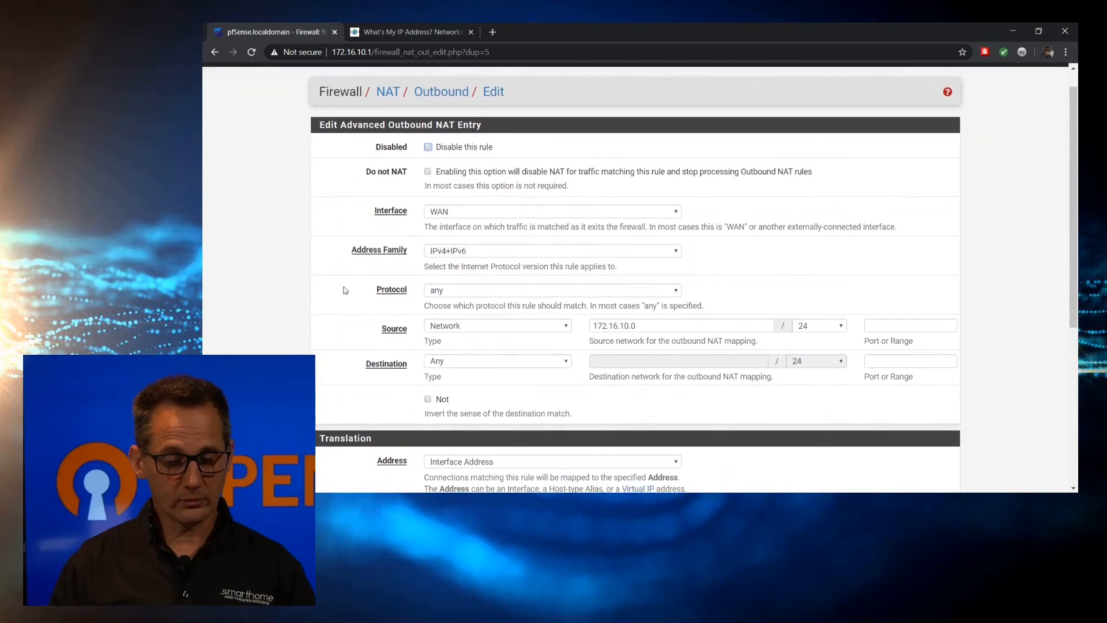
scroll(345, 290, "down", 1)
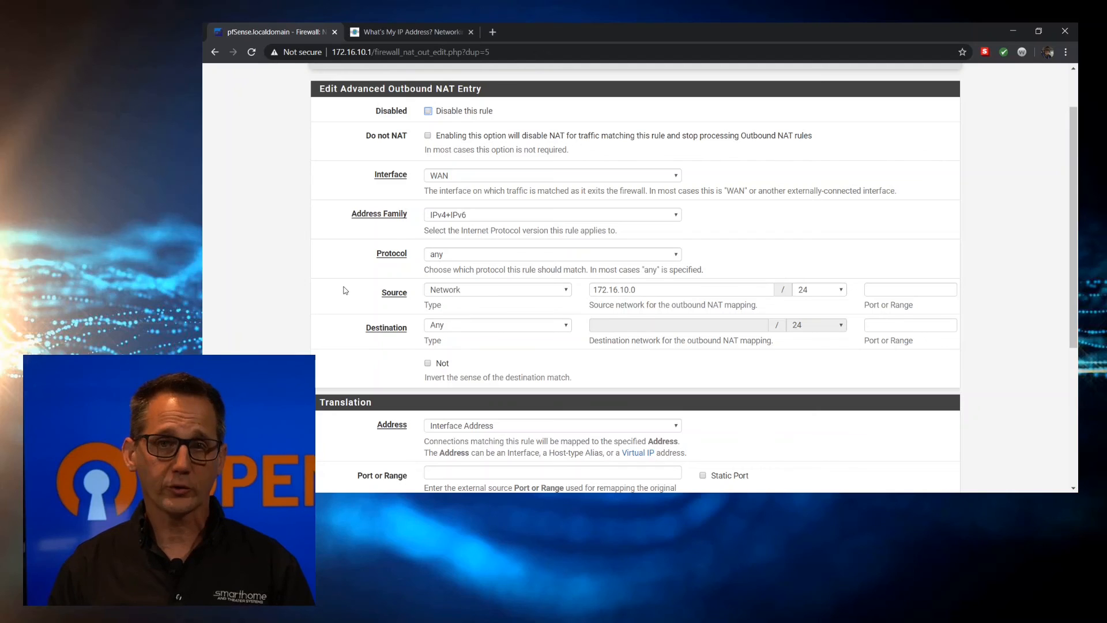
left_click(461, 174)
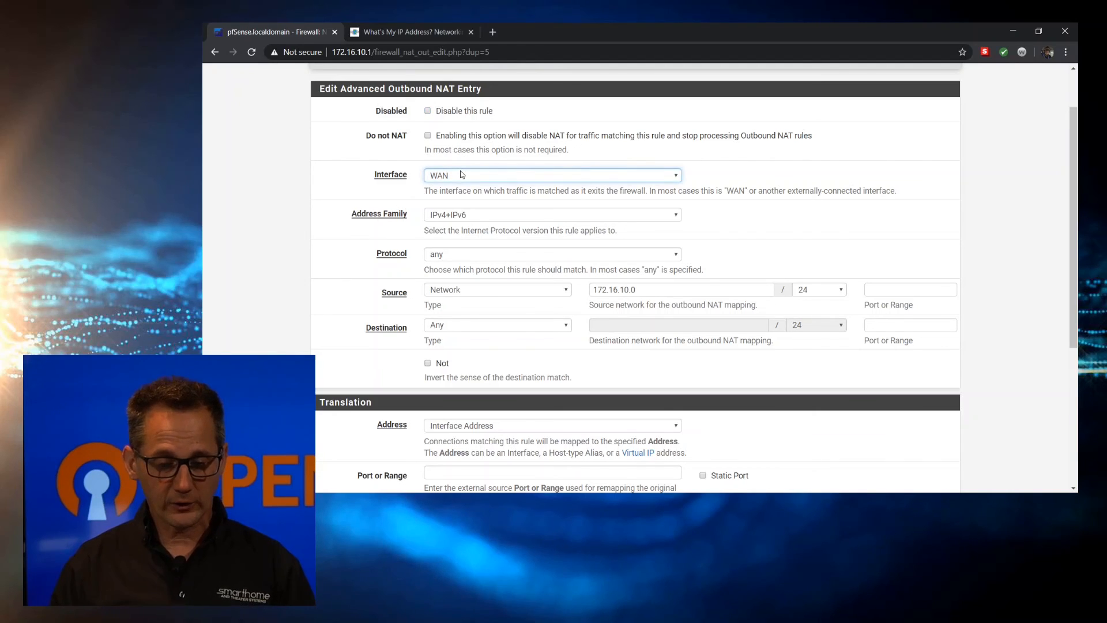
left_click(465, 222)
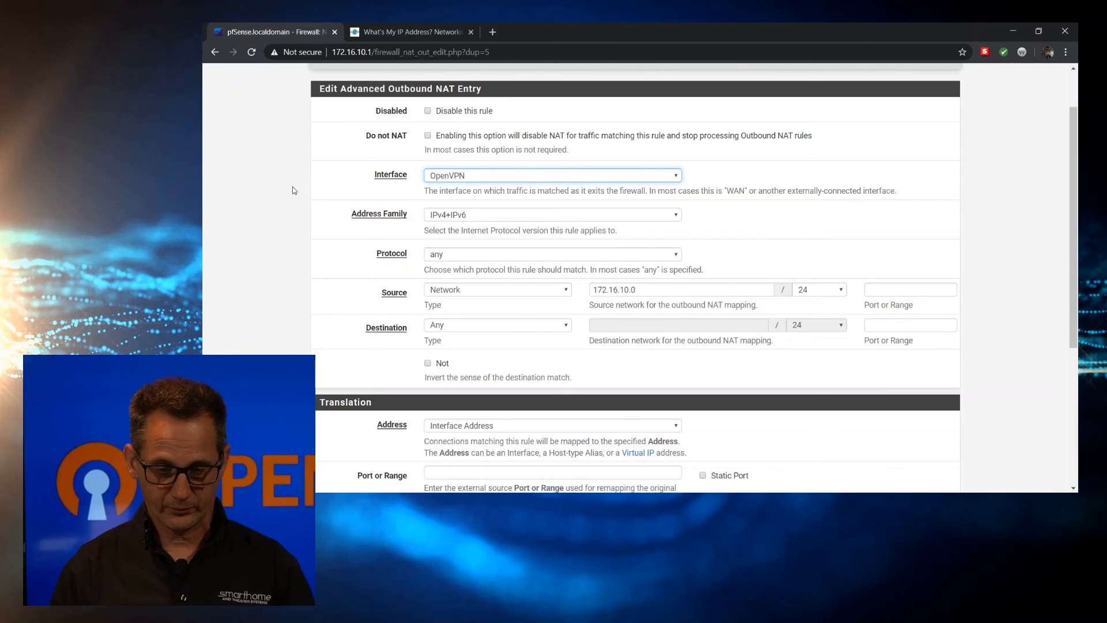
Replace the copied rule's description with 'LAN to OPenvpn'
scroll(292, 186, "down", 3)
scroll(293, 187, "down", 1)
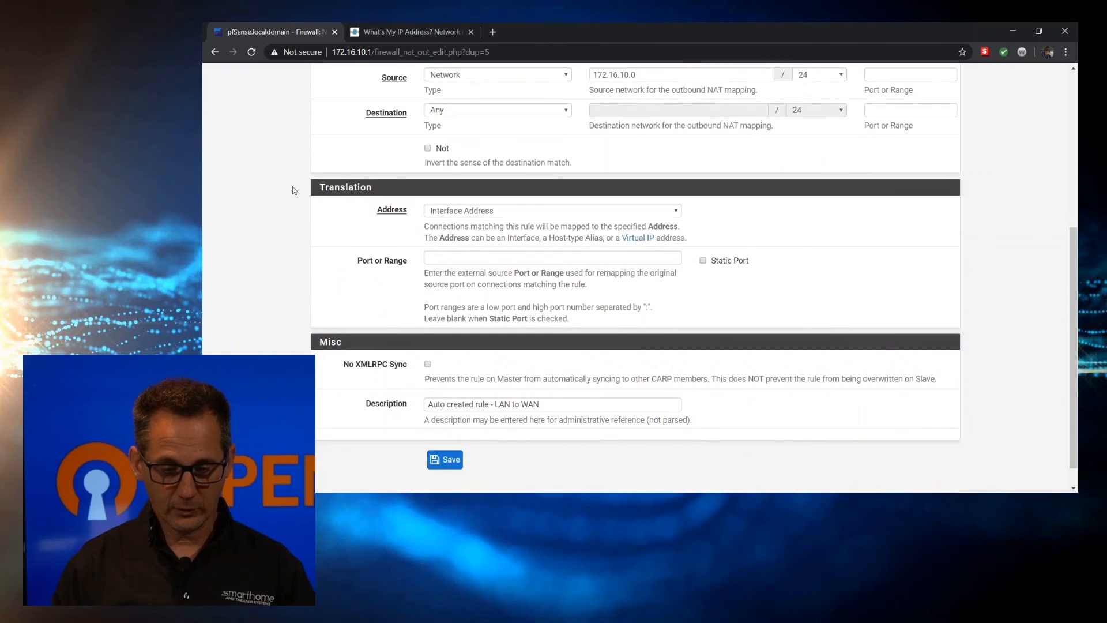
scroll(293, 191, "down", 1)
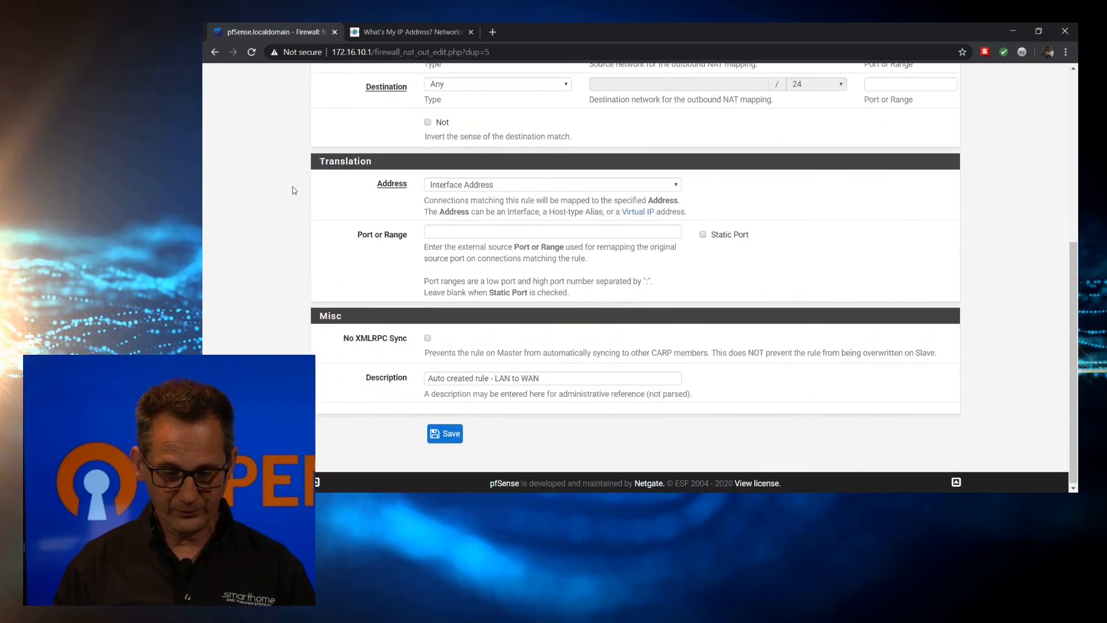
scroll(292, 187, "up", 5)
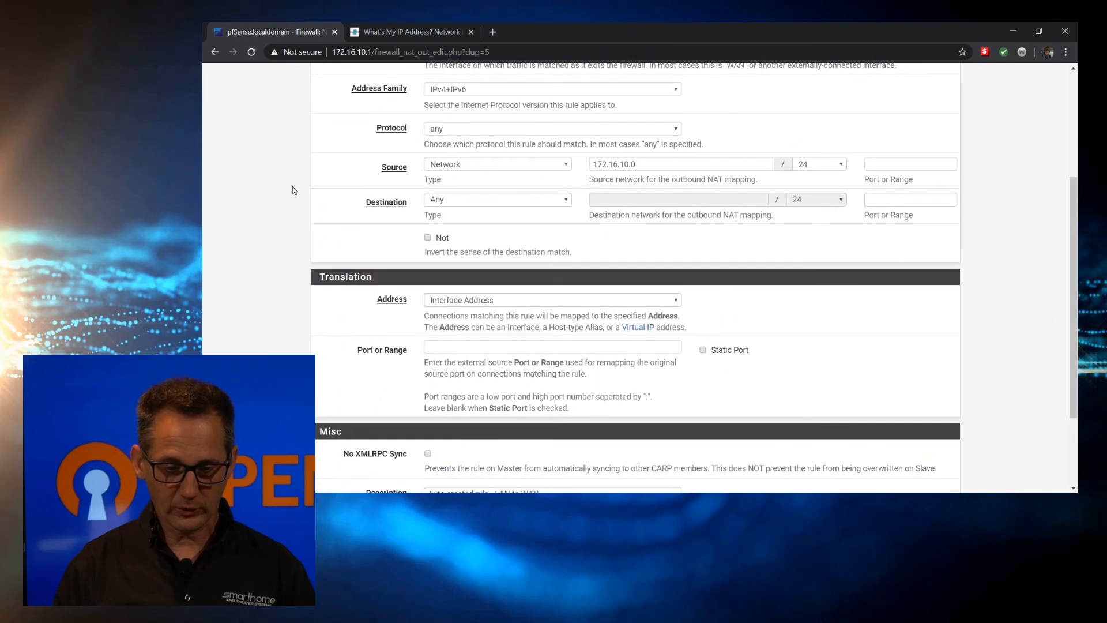
scroll(292, 190, "down", 4)
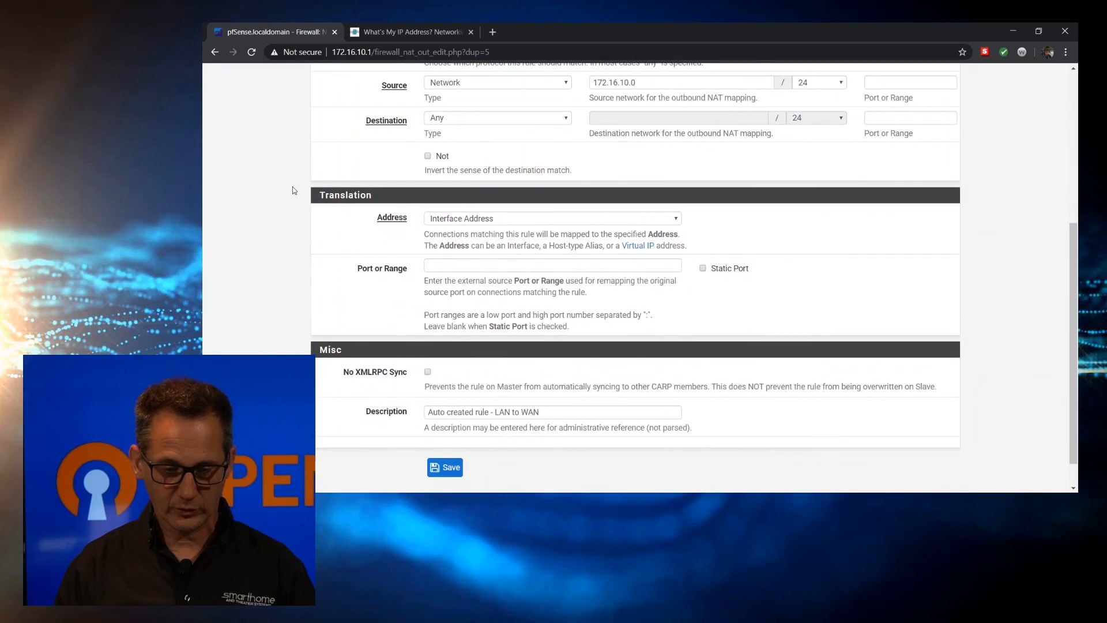
scroll(292, 190, "down", 1)
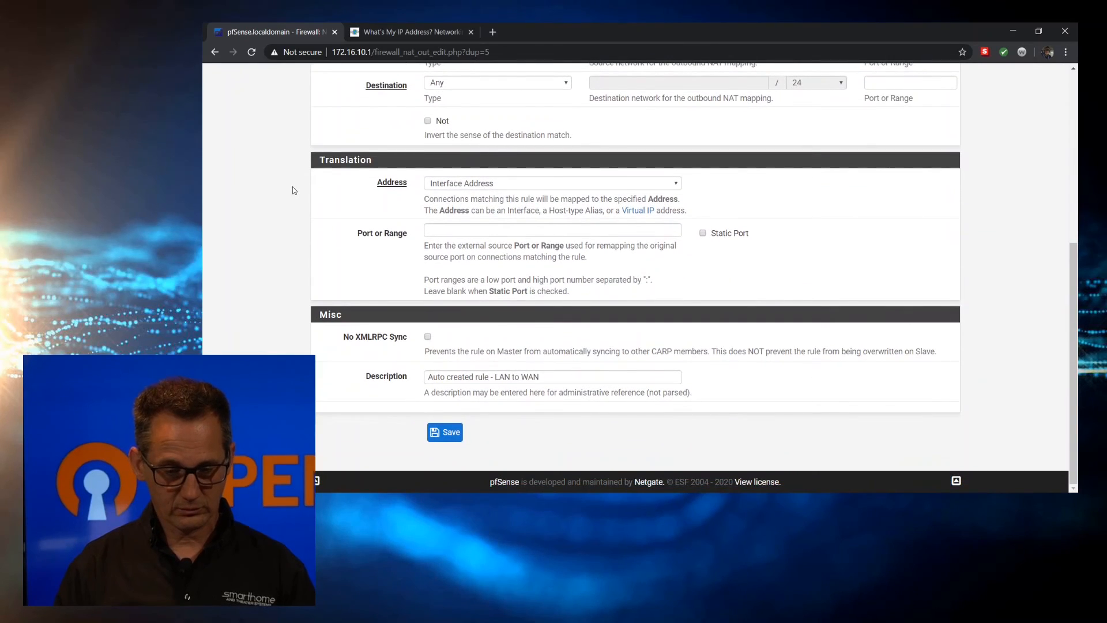
left_click_drag(553, 378, 388, 374)
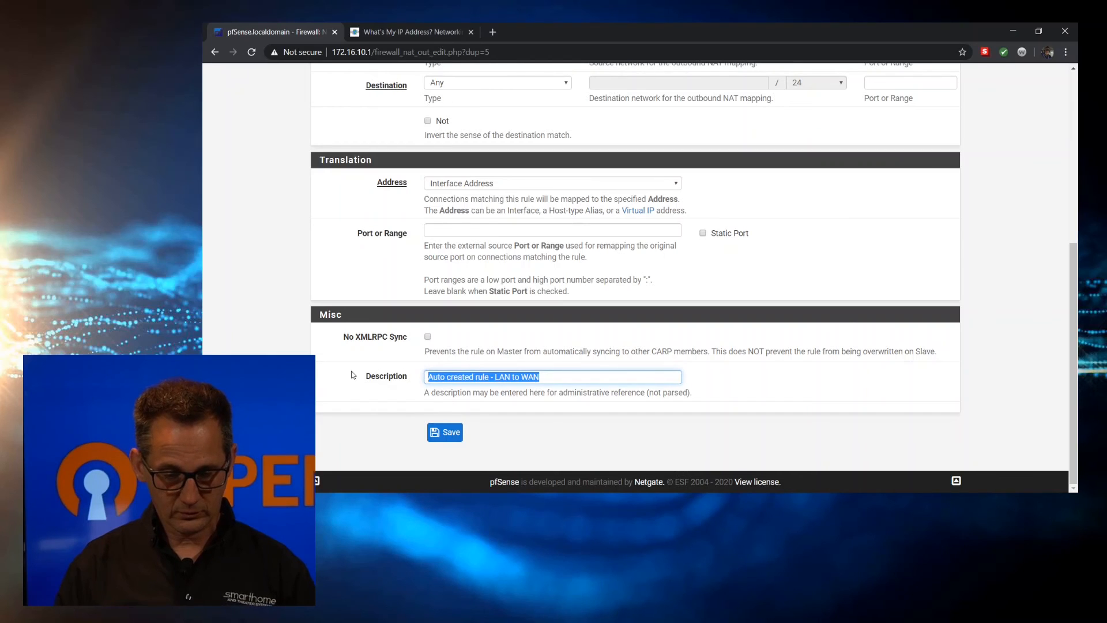
type("LAN to Open")
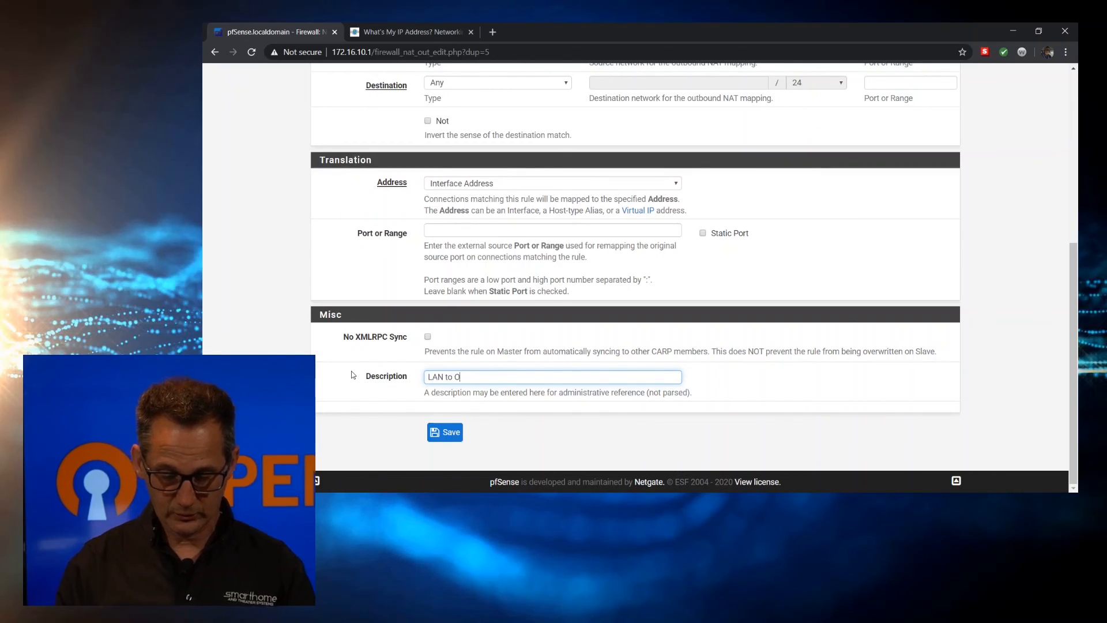
left_click(465, 397)
Save the LAN to OPenvpn NAT rule and apply the outbound NAT changes
left_click(450, 434)
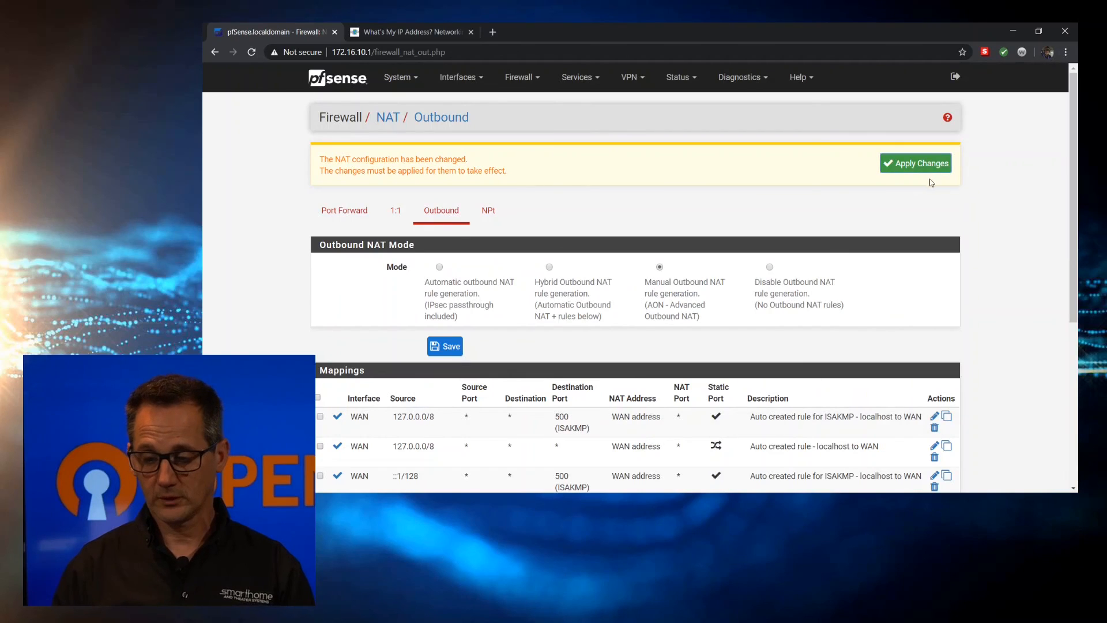
left_click(921, 164)
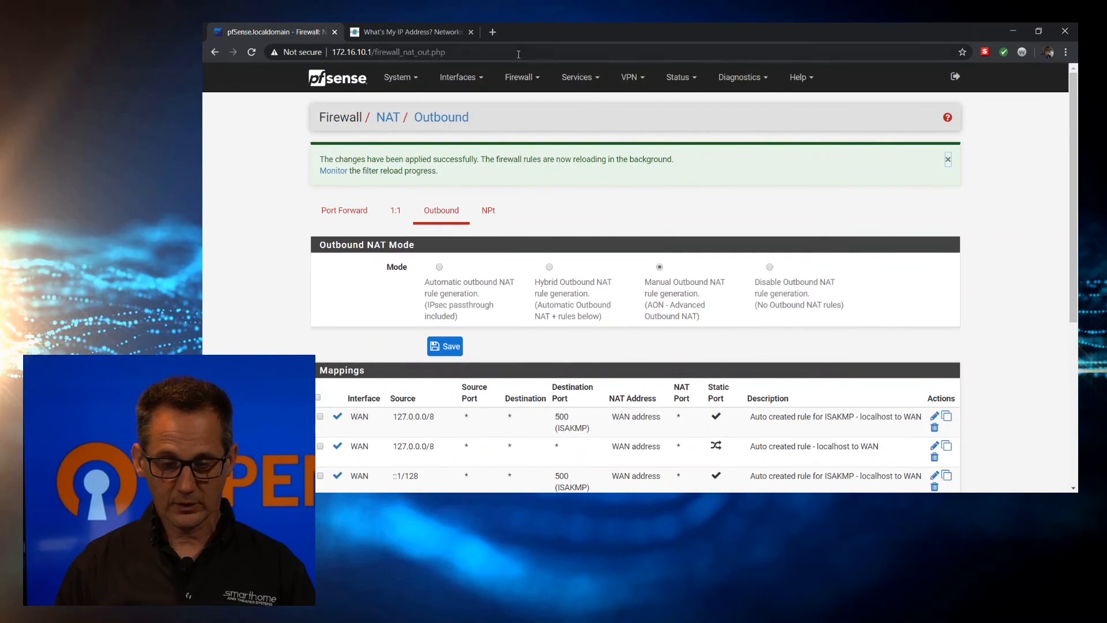
left_click(517, 77)
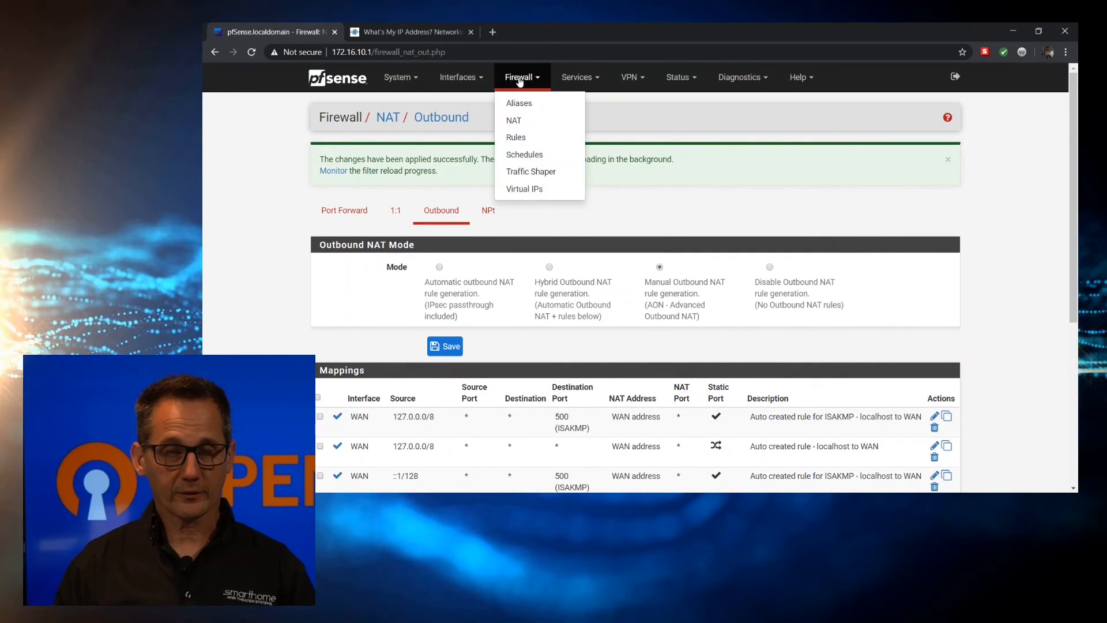
left_click(524, 138)
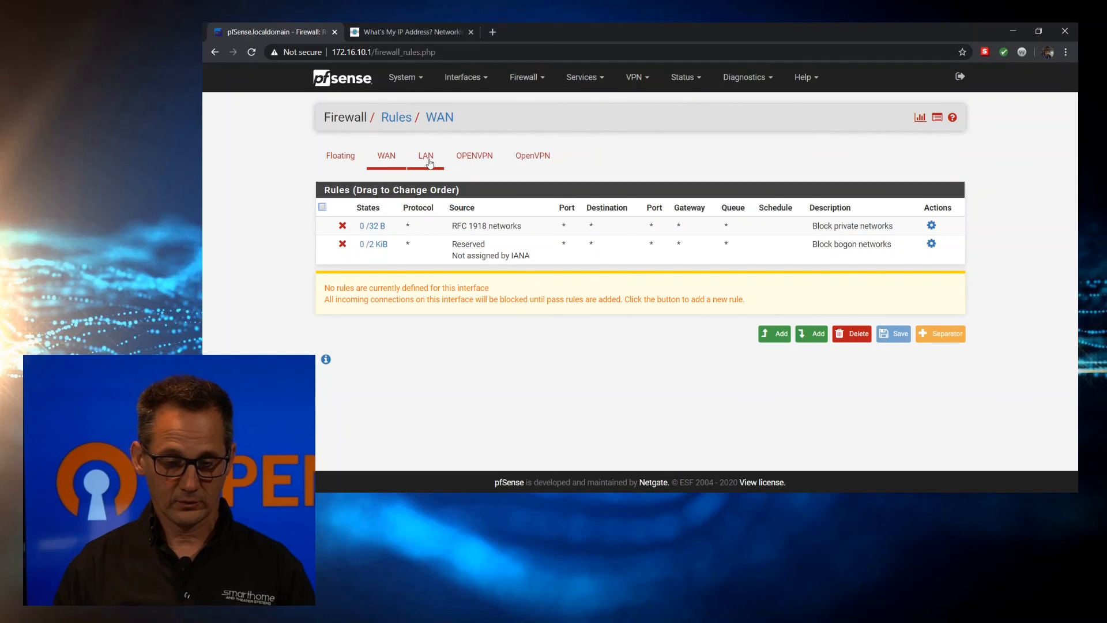
Set the default LAN IPv4 allow rule's gateway to OPENVPN_VPNV4, then save and apply
left_click(429, 162)
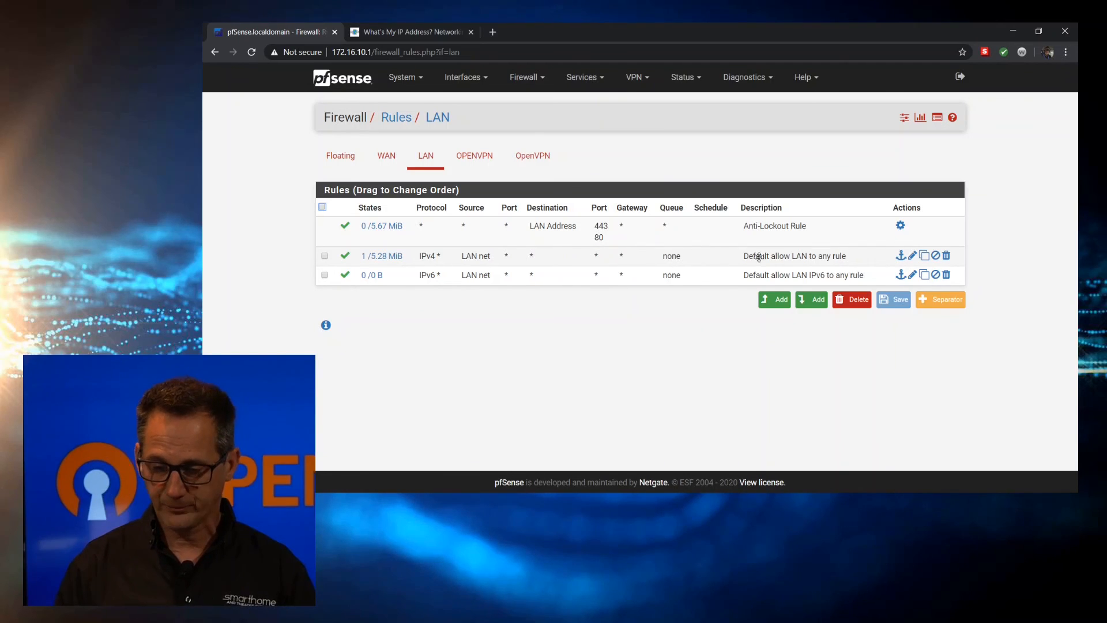
left_click(913, 257)
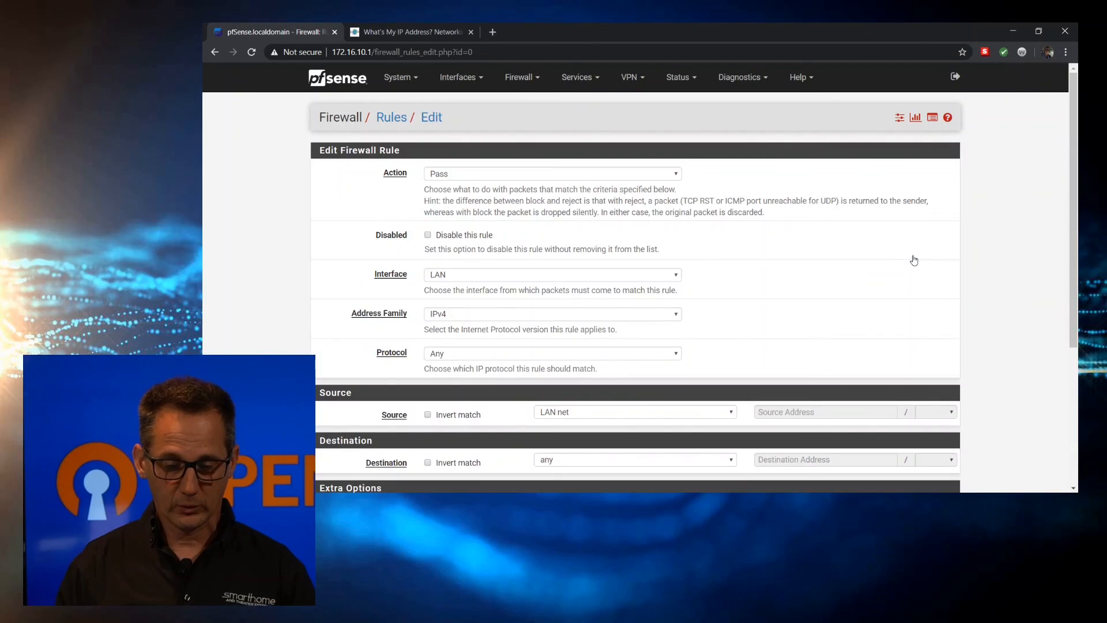
scroll(288, 235, "down", 4)
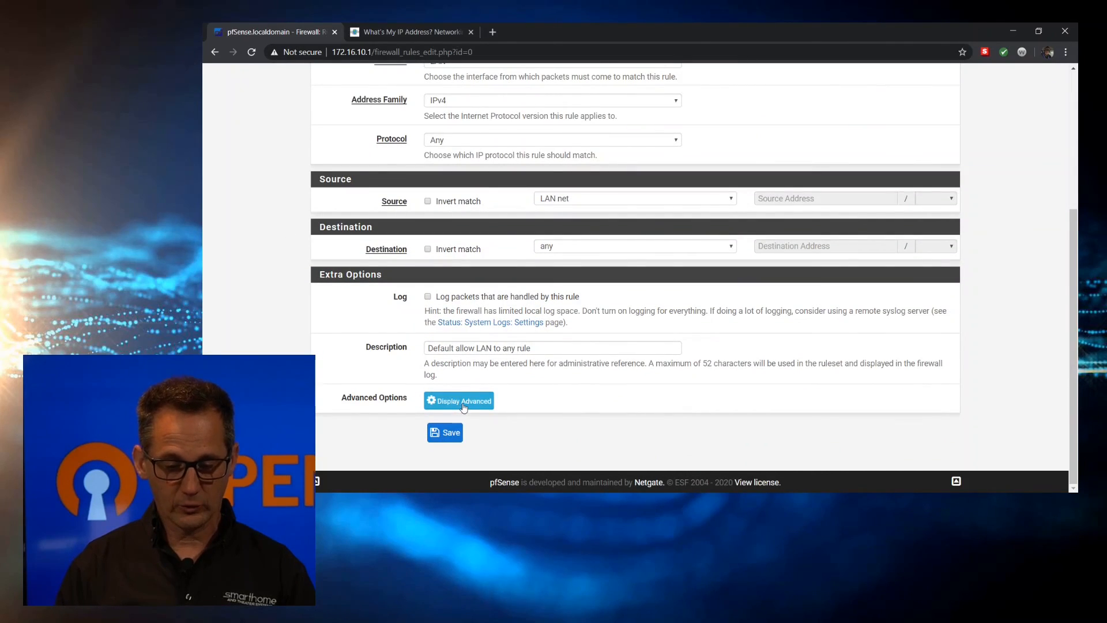
left_click(463, 405)
scroll(463, 405, "down", 15)
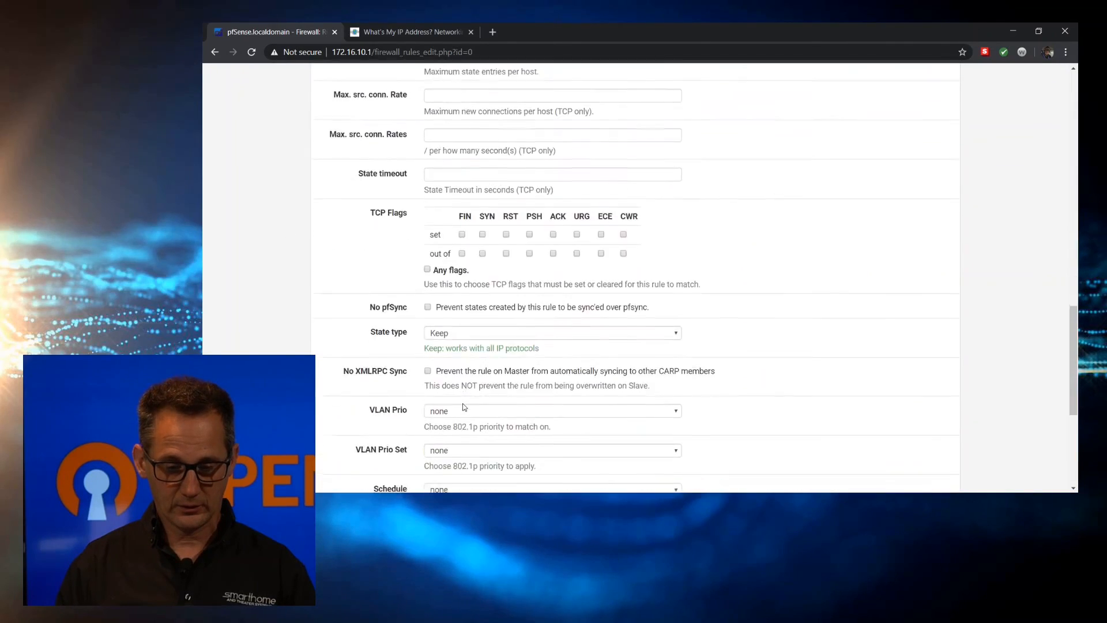
left_click(465, 318)
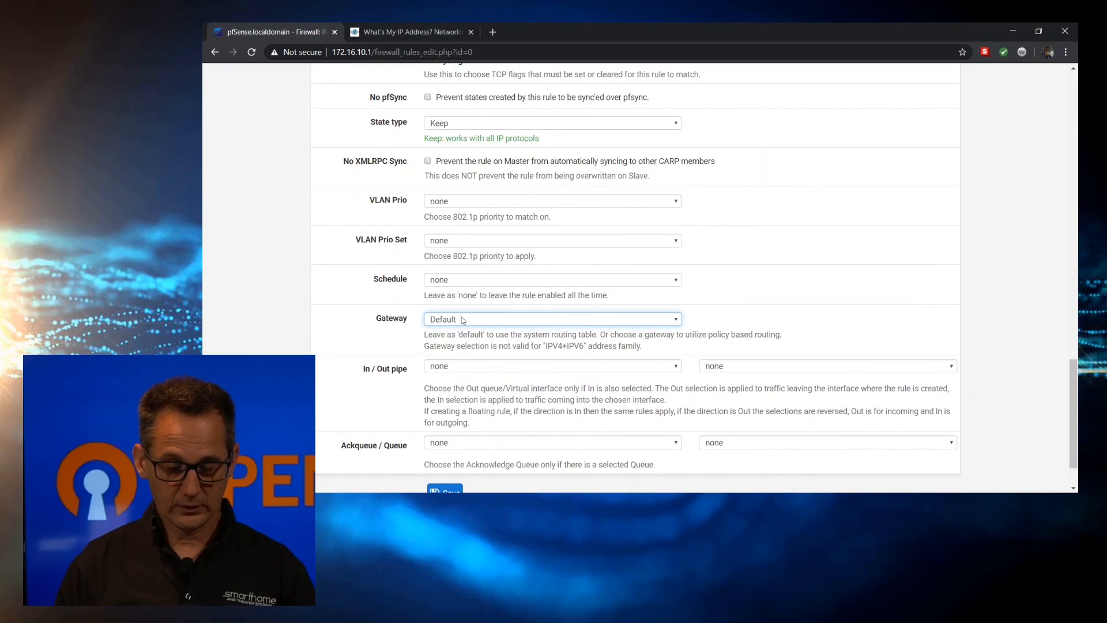
left_click(474, 350)
scroll(358, 332, "down", 1)
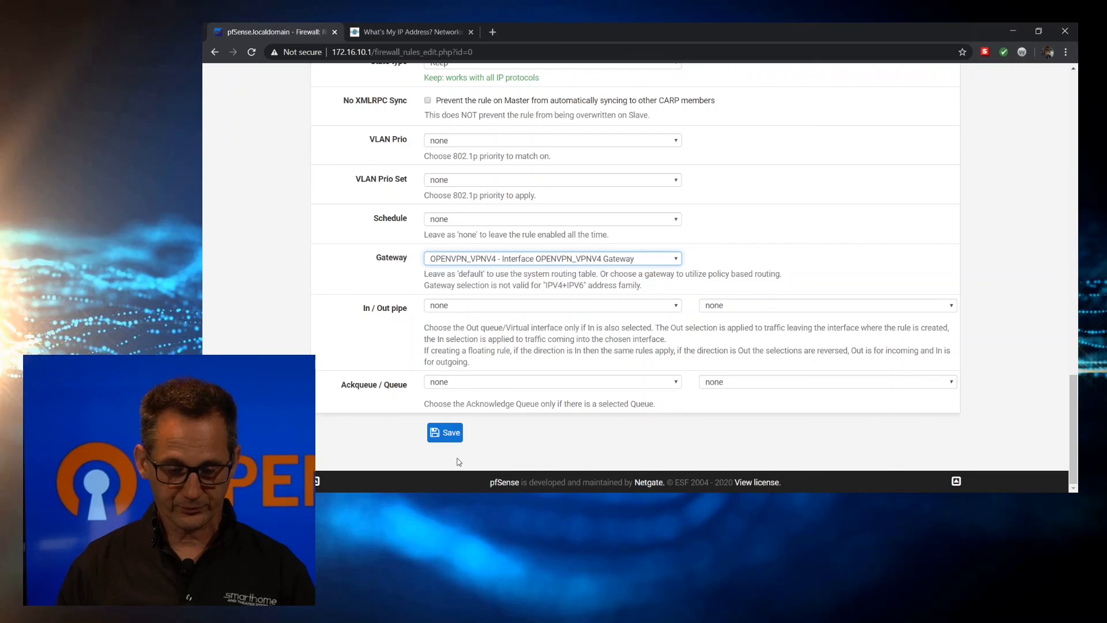
left_click(451, 437)
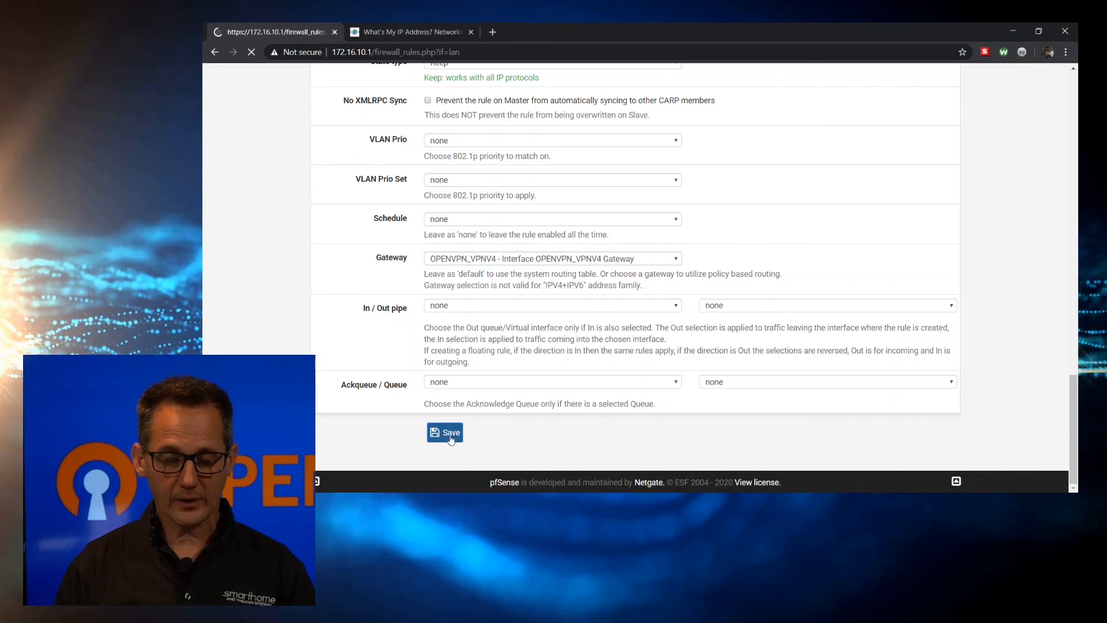
left_click(935, 163)
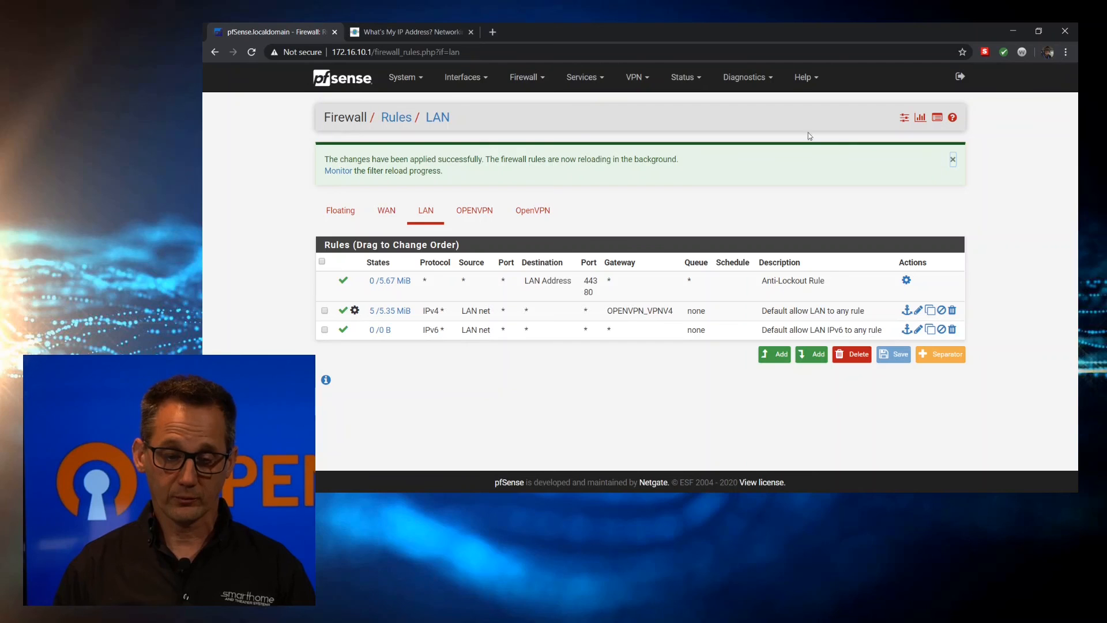
left_click(424, 29)
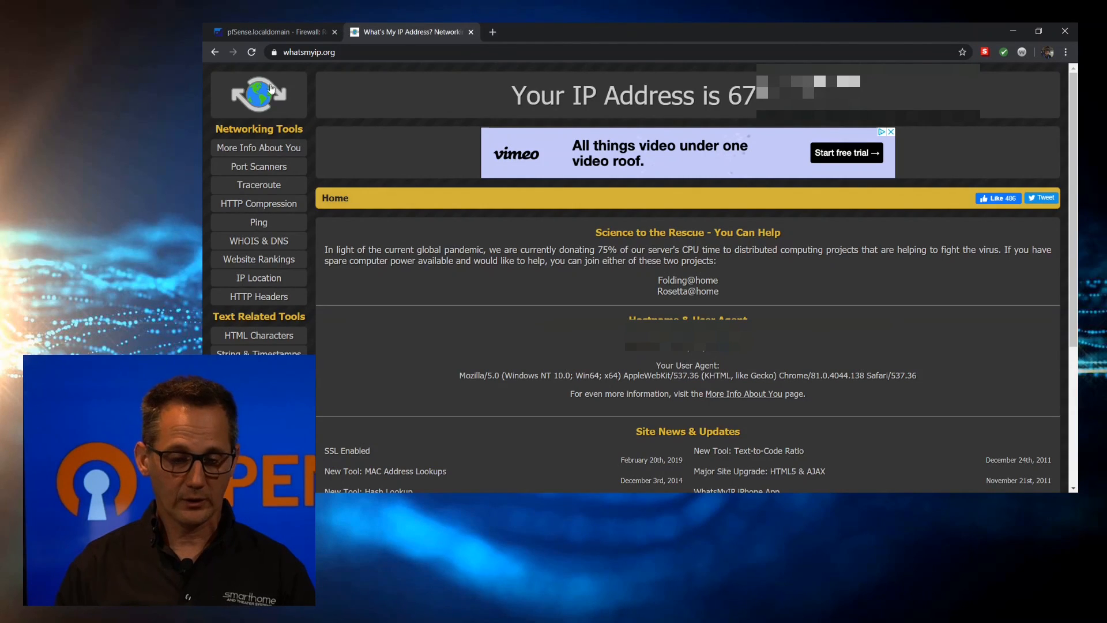
Reload whatsmyip.org to recheck the public IP address
left_click(253, 52)
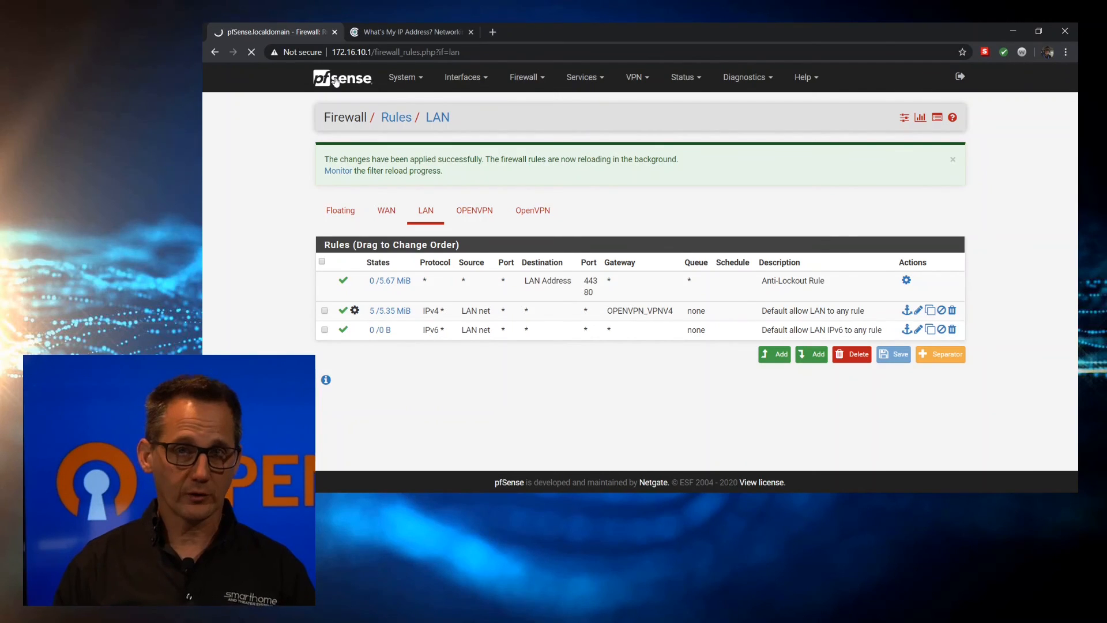
Restart the openvpn service from the Dashboard's Services Status and confirm OPENVPN_VPNV4 is online
left_click(336, 81)
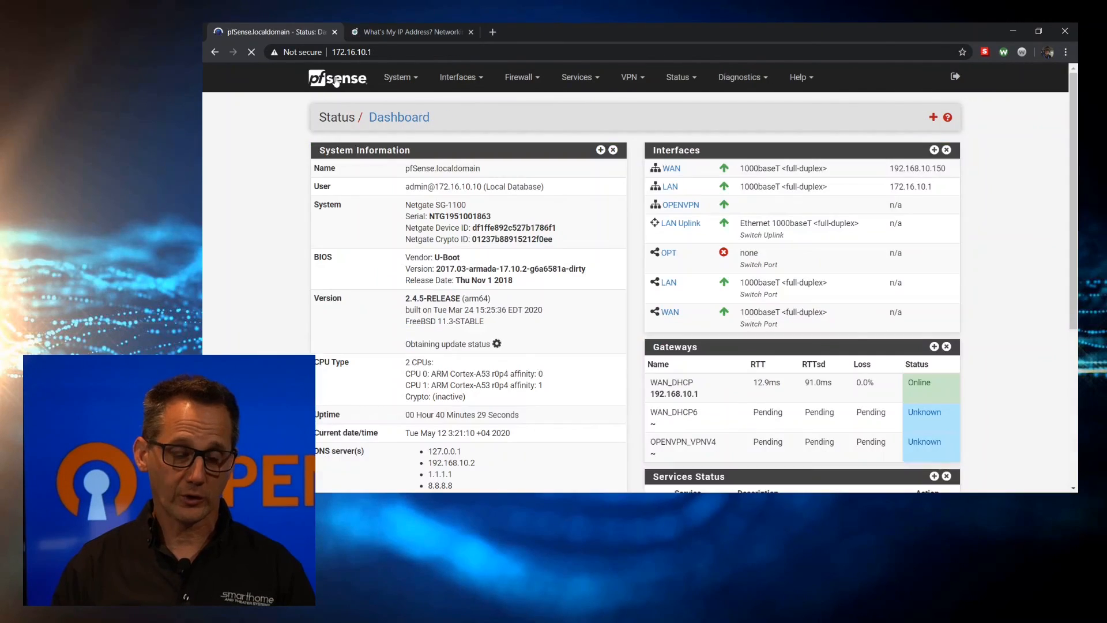
scroll(605, 226, "down", 5)
scroll(605, 226, "down", 1)
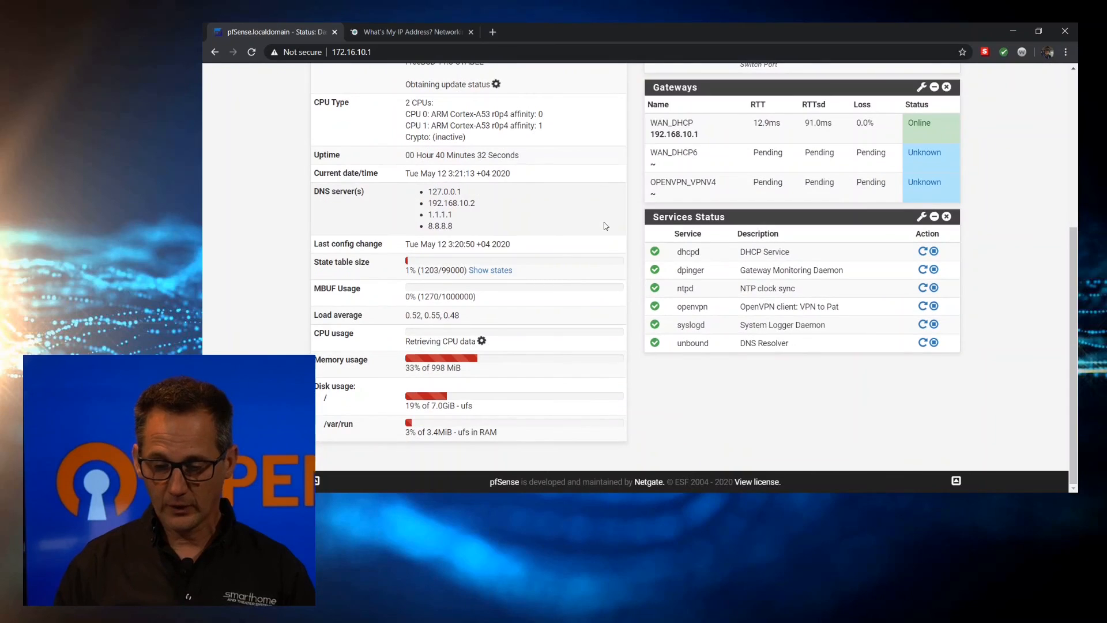
left_click(923, 305)
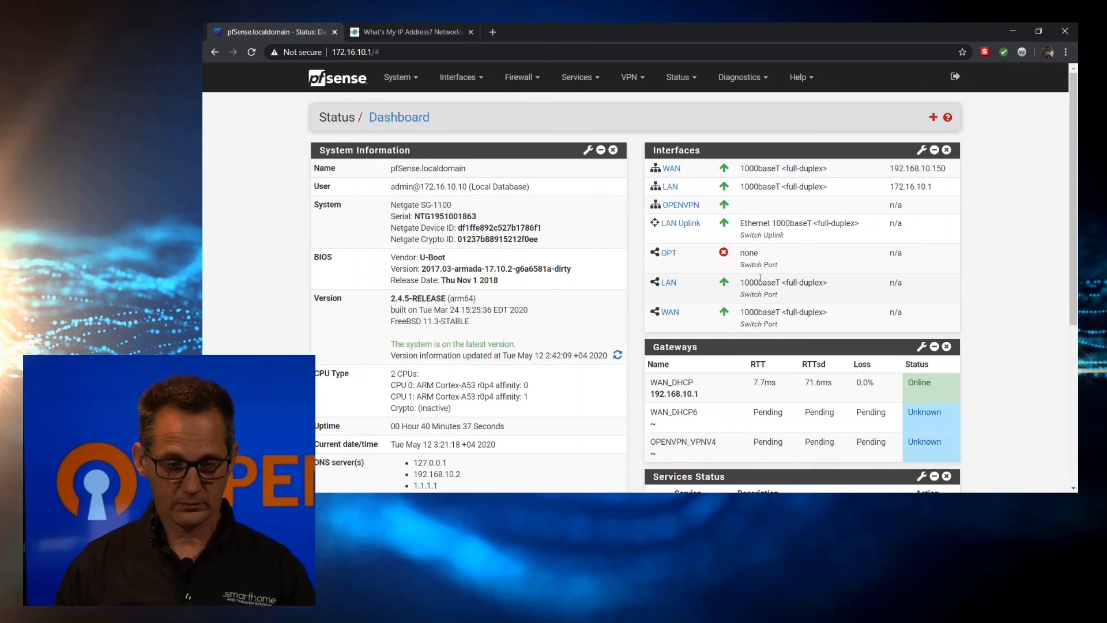
scroll(760, 278, "down", 2)
scroll(760, 278, "down", 5)
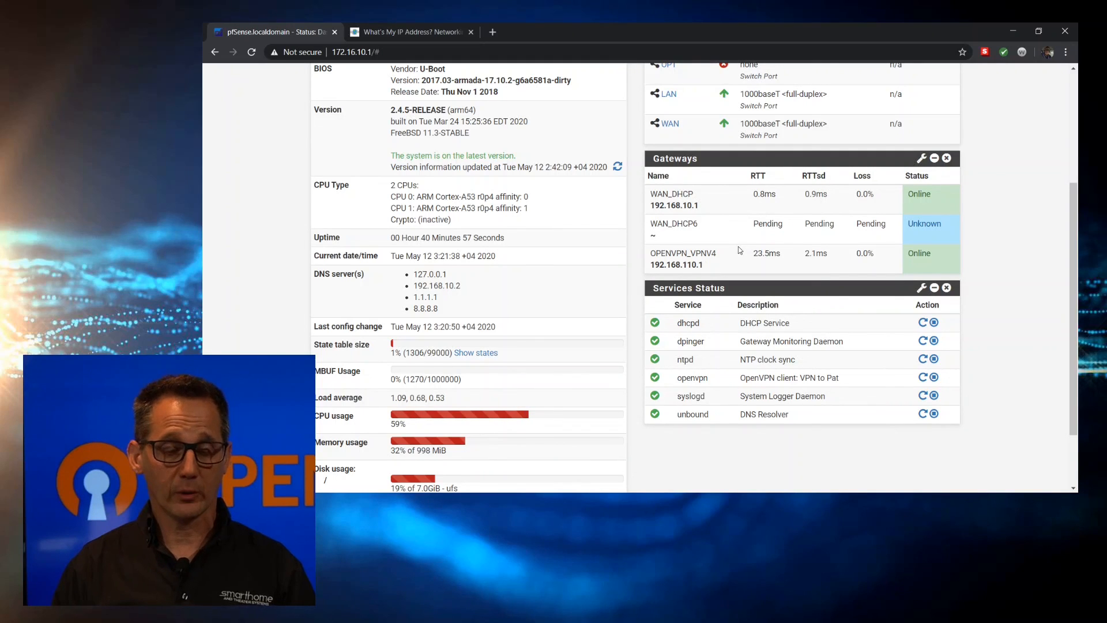
scroll(738, 247, "up", 3)
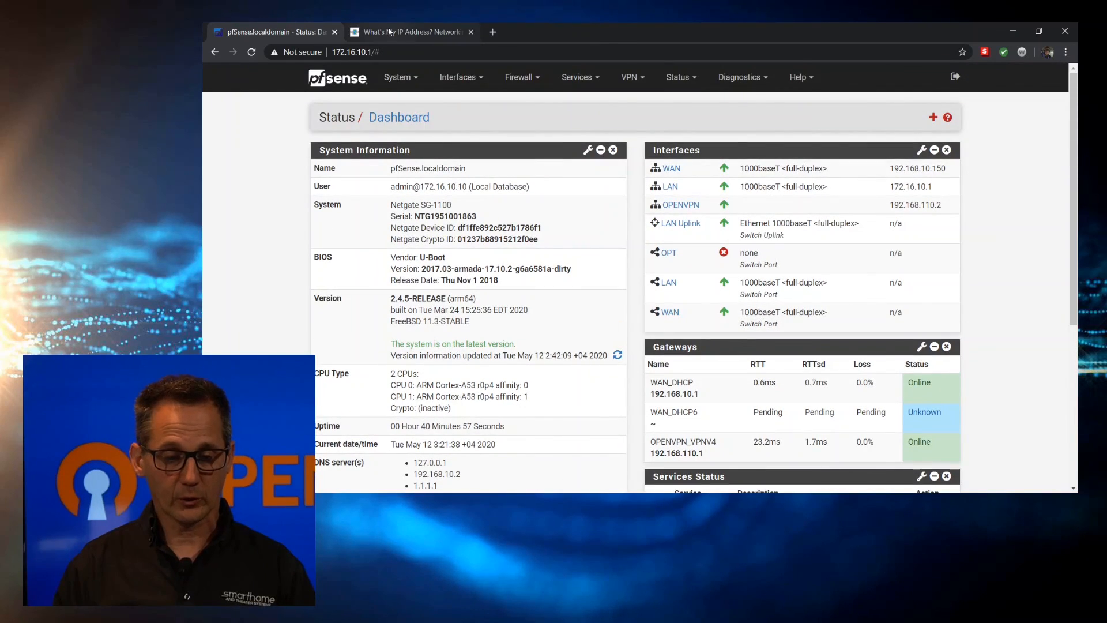
Reload whatsmyip.org to see the new VPN public IP, then return to the pfSense dashboard
left_click(388, 32)
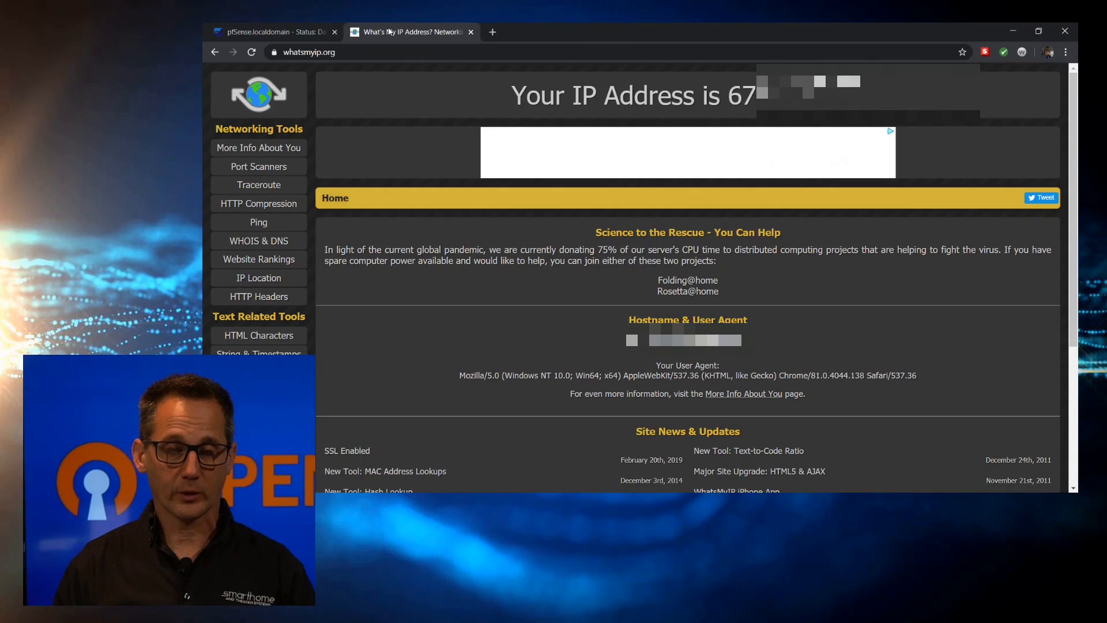
left_click(252, 52)
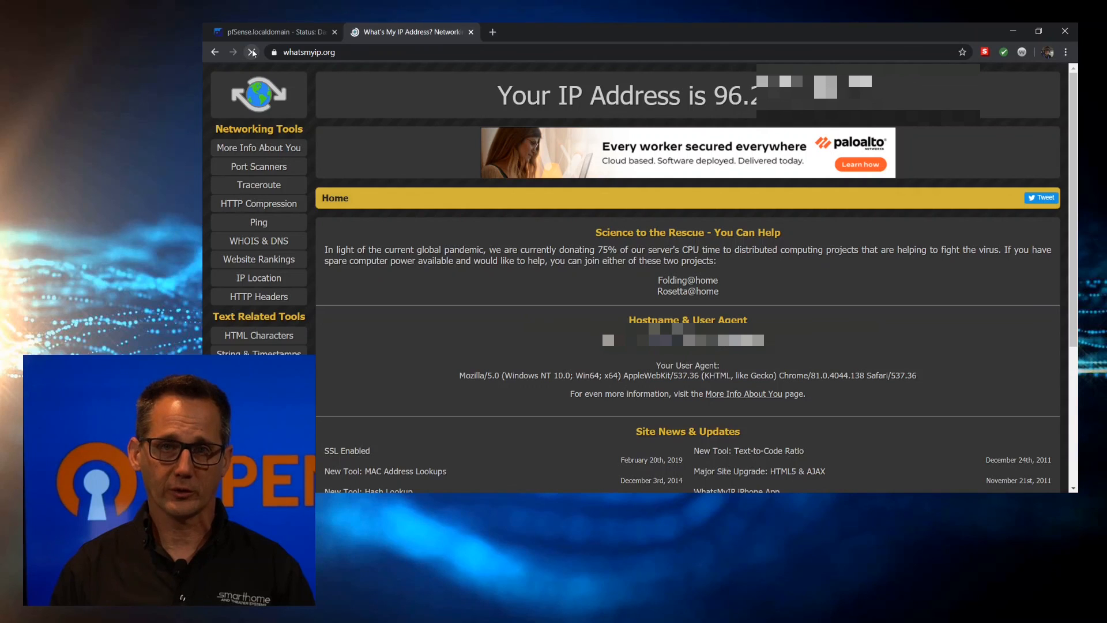
left_click(291, 28)
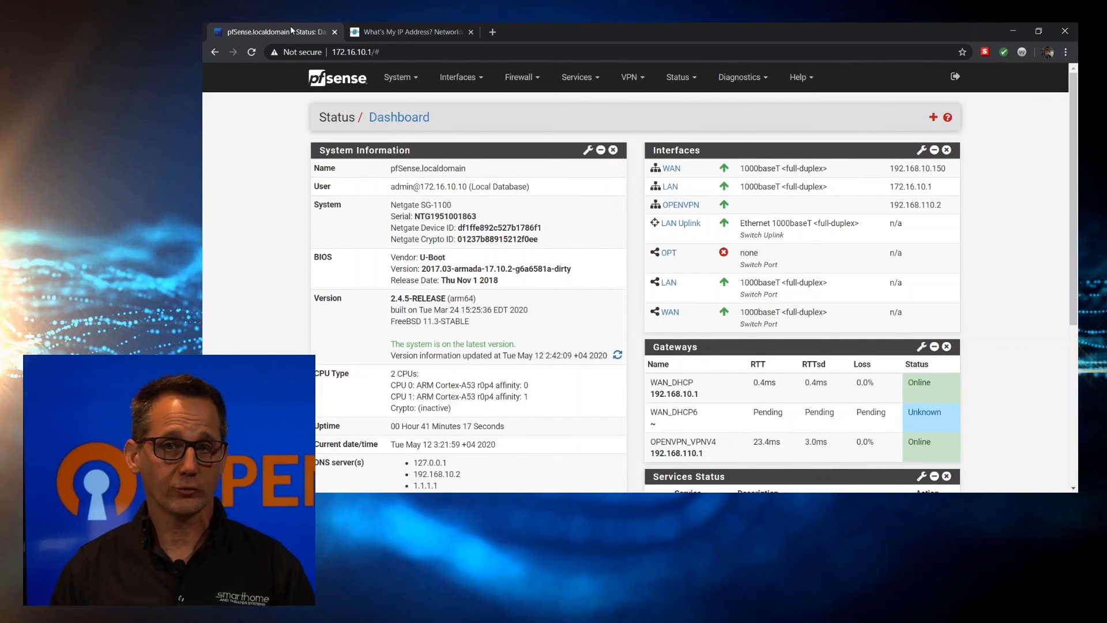
Run a fast.com speed test in a new tab, about 50 Mbps, then return to pfSense
left_click(493, 32)
type("fast")
key("Return")
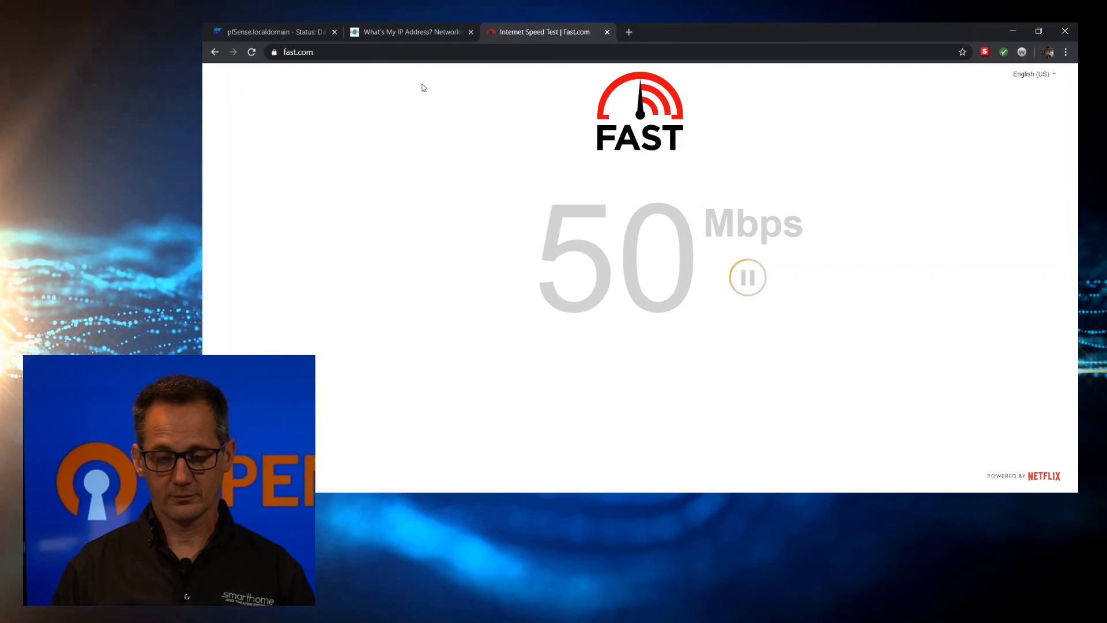
left_click(271, 31)
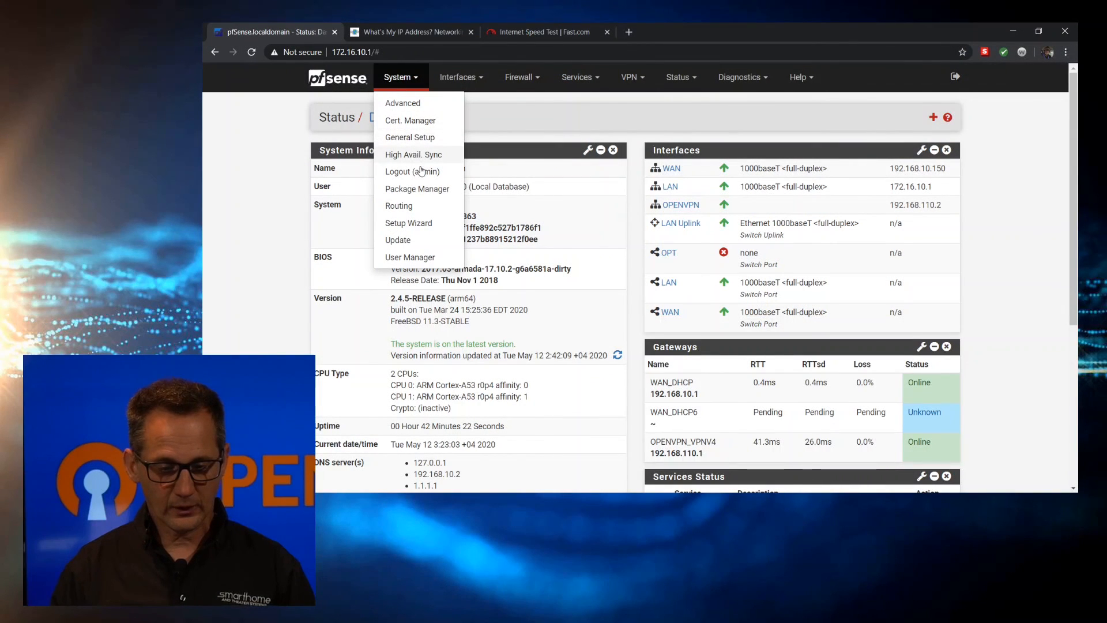
Name the gateway group WAN_and_OPVN with OPENVPN_VPNV4 as Tier 1 and WAN_DHCP as Tier 2
left_click(399, 206)
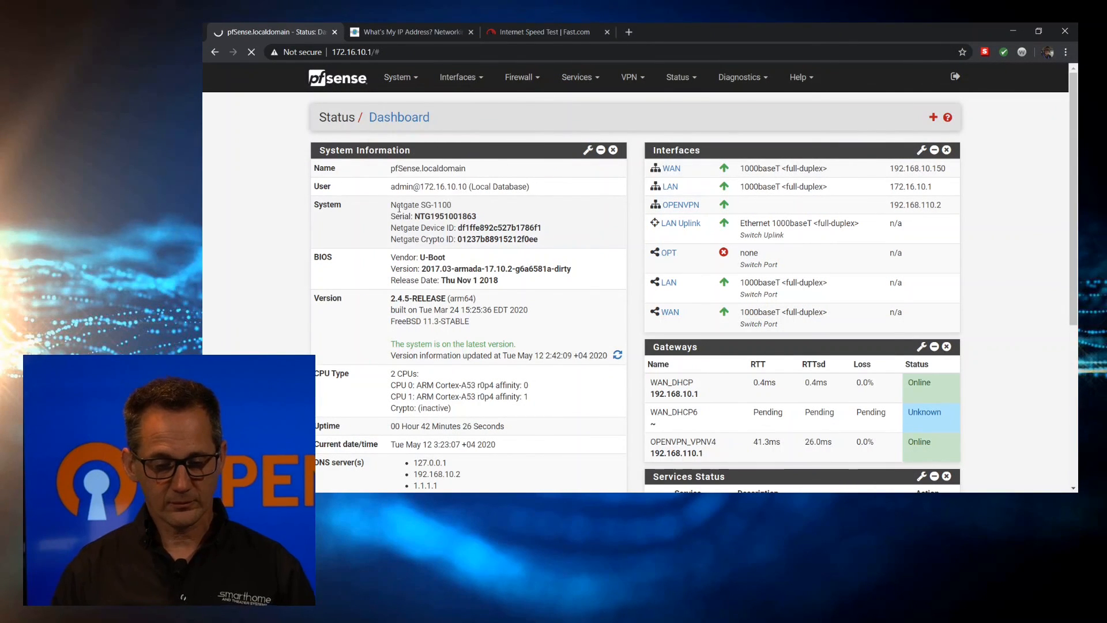
left_click(479, 157)
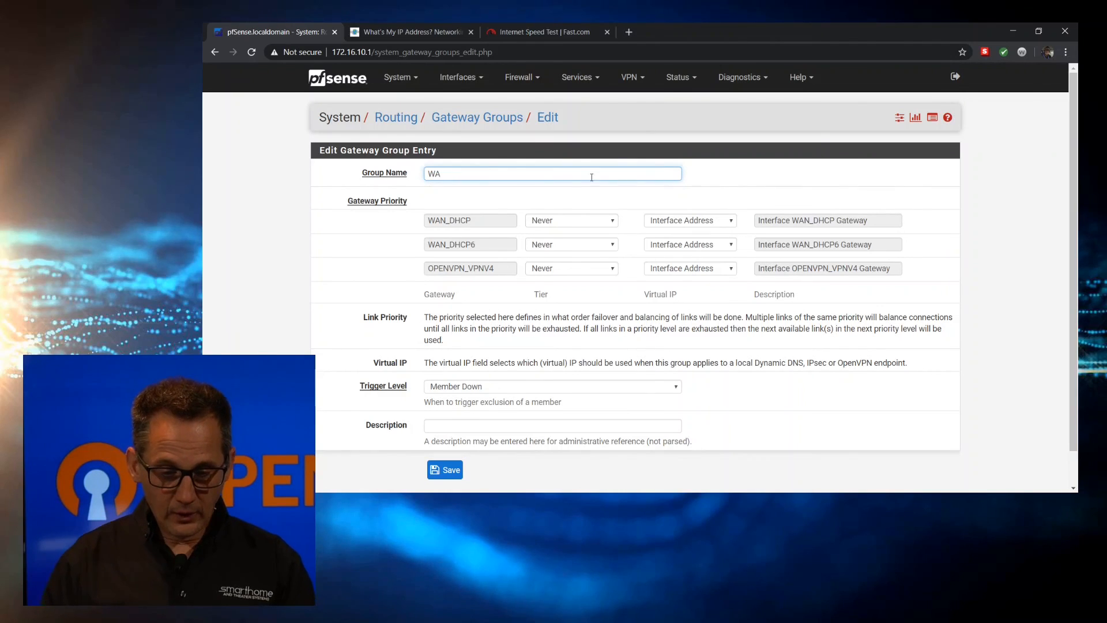
type("N_and_OPVN")
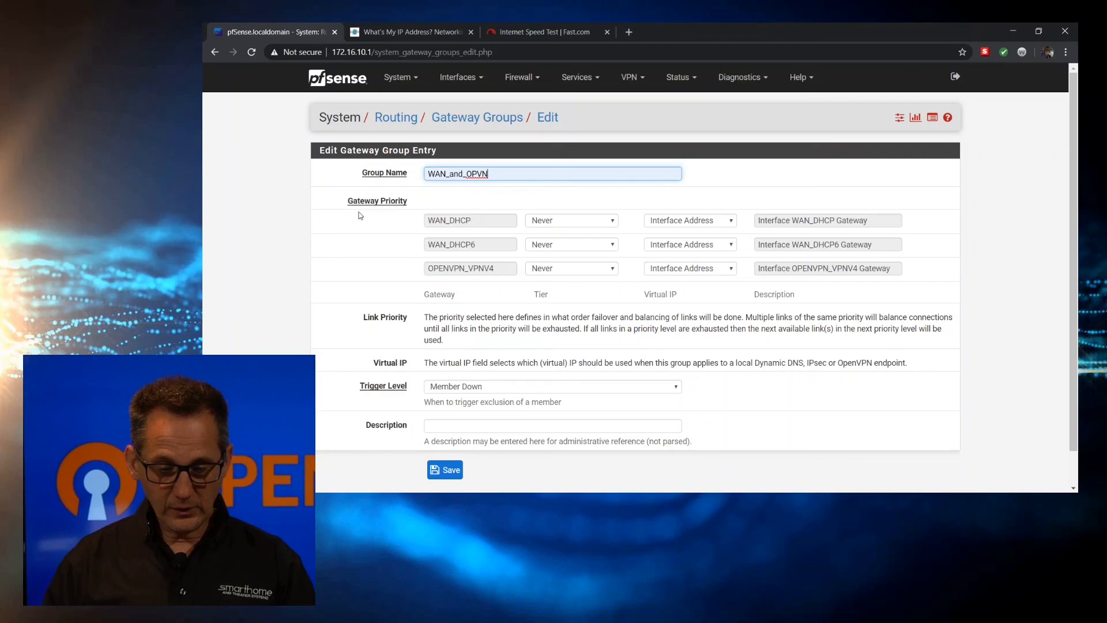
left_click(569, 224)
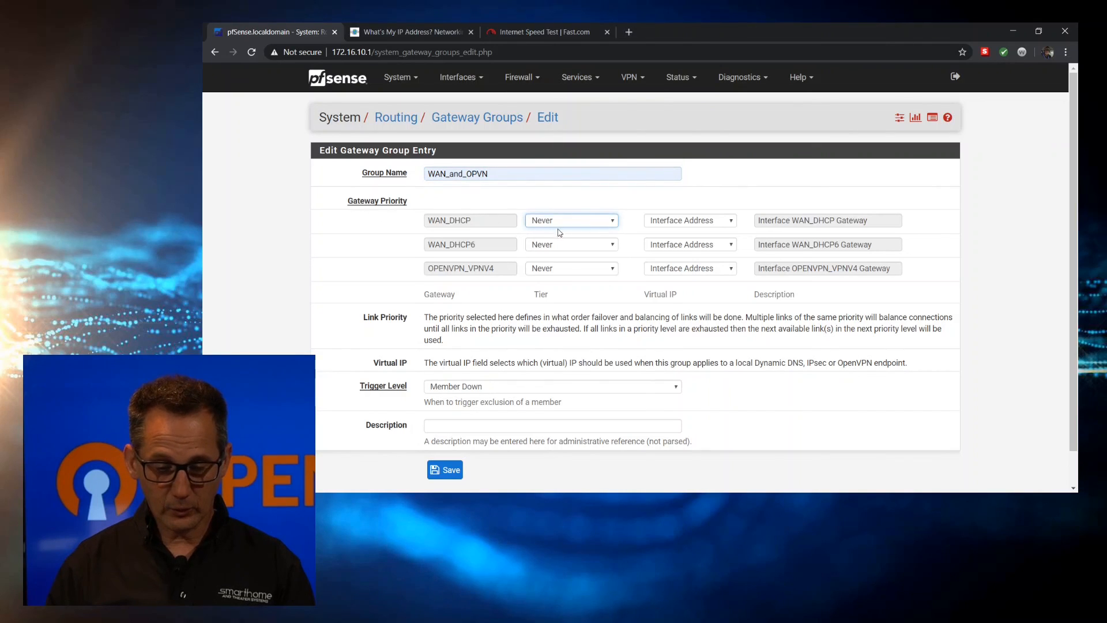
left_click(558, 253)
left_click(554, 246)
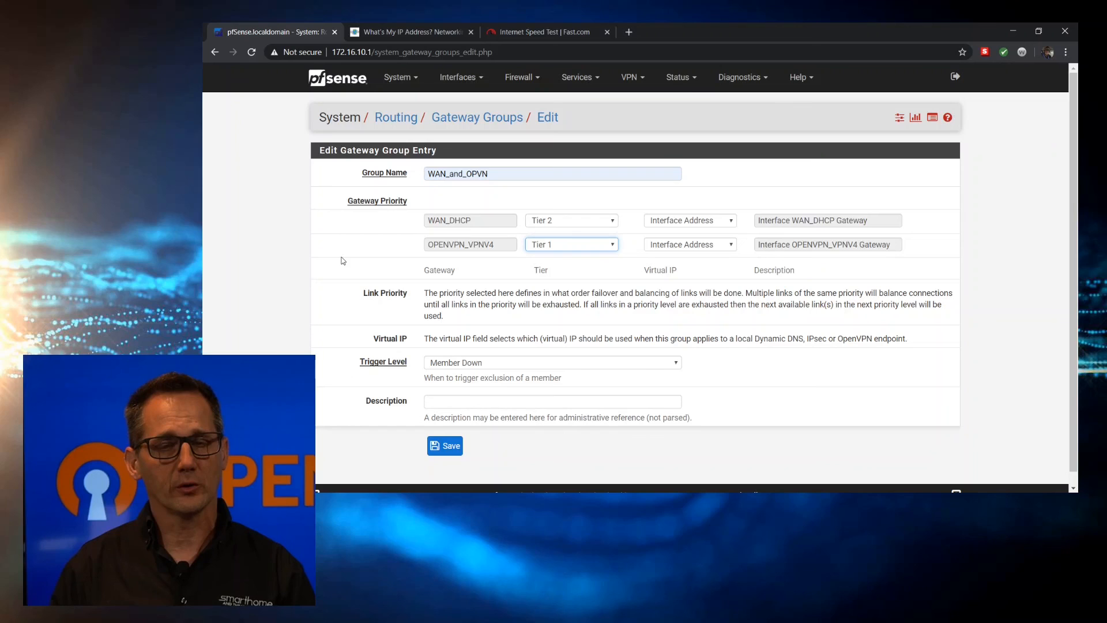
Give the group the description 'WAN and OPVPN' and save it
scroll(343, 260, "down", 1)
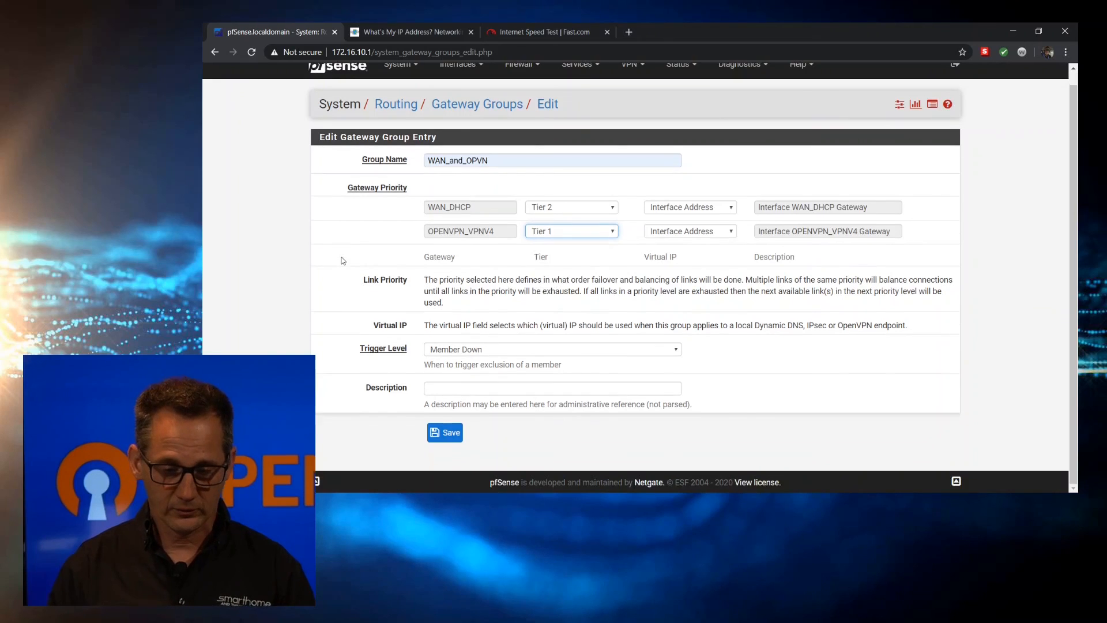
left_click(462, 392)
type("WAn")
key("BackSpace")
type("N and OPVPN")
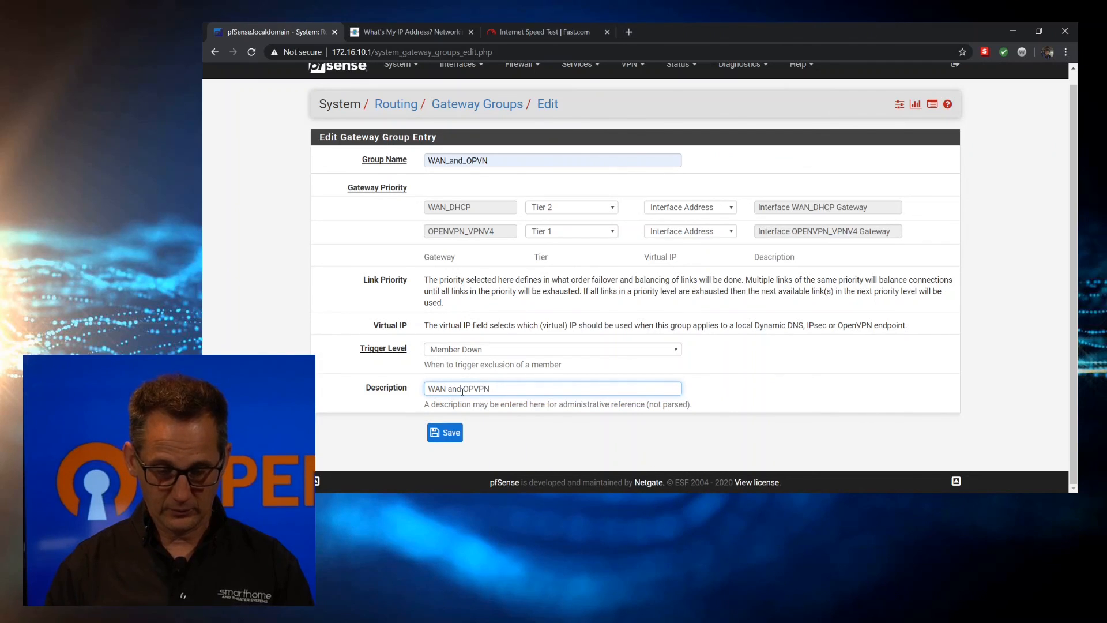
left_click(449, 439)
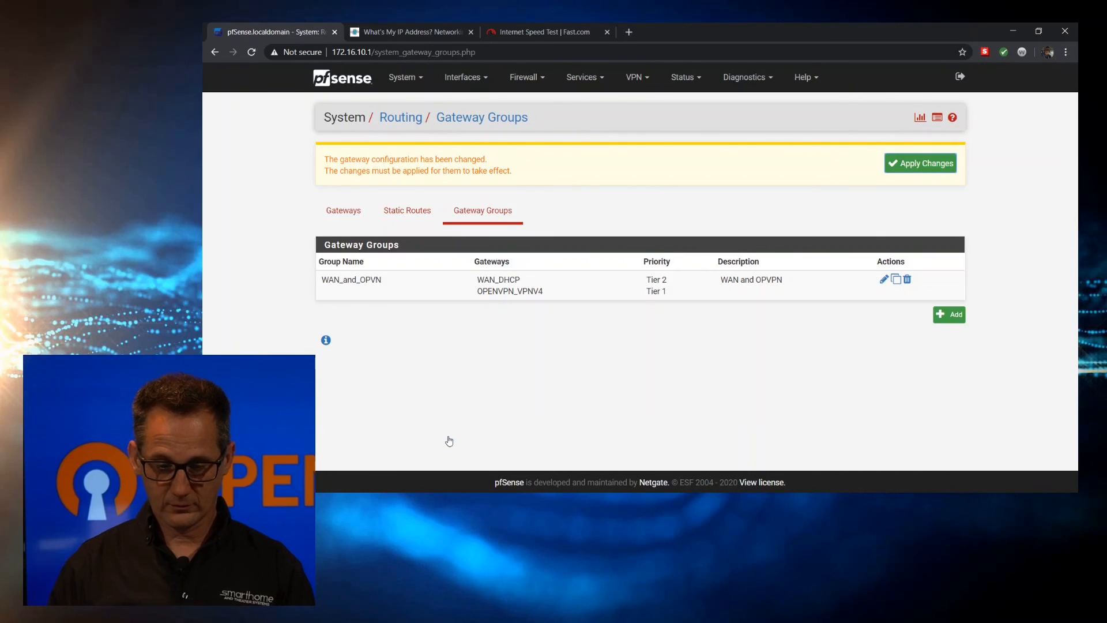
Apply the pending gateway group changes
left_click(933, 167)
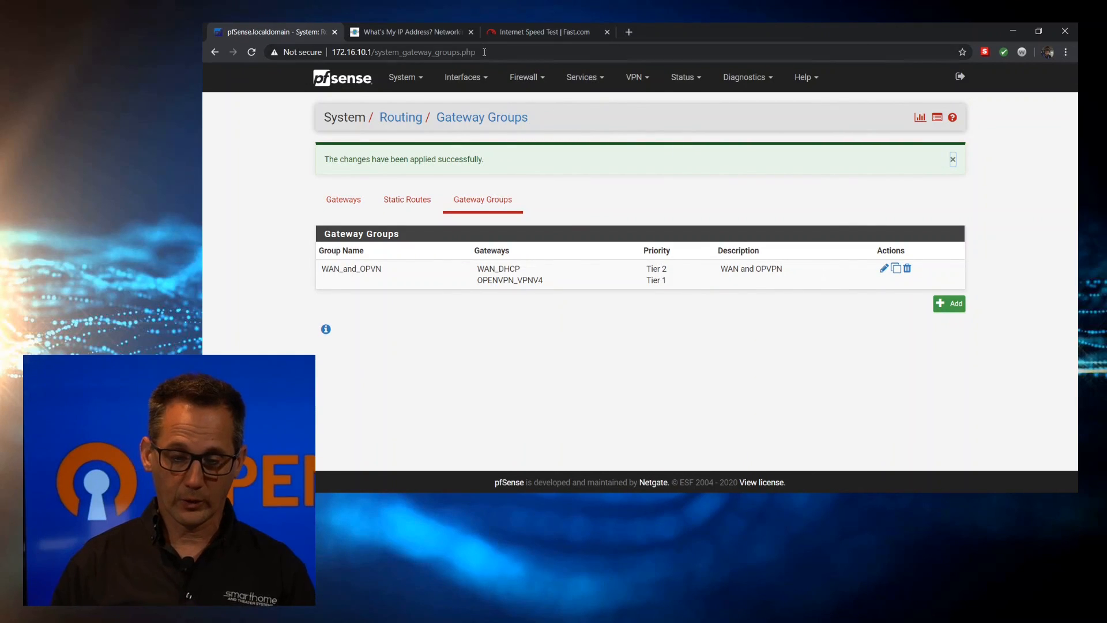
left_click(521, 80)
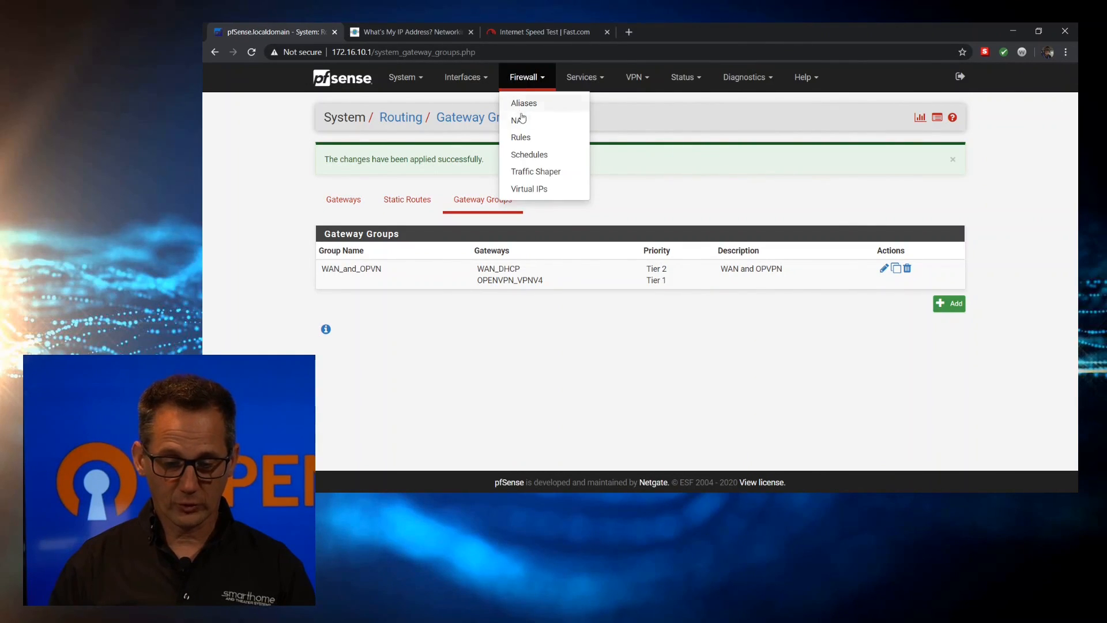
left_click(531, 139)
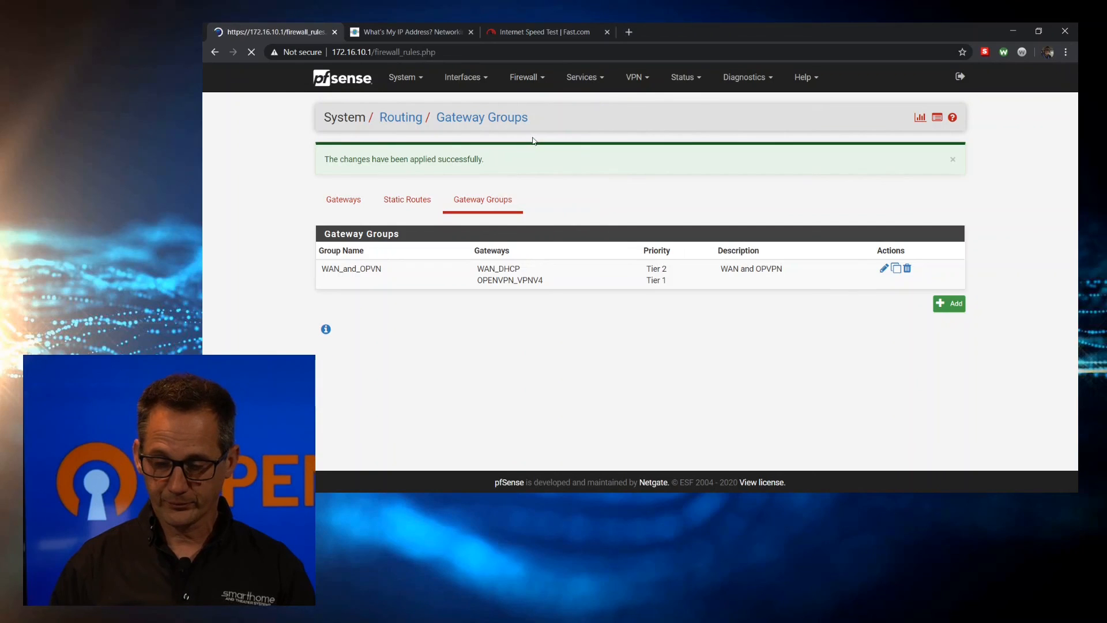
left_click(426, 157)
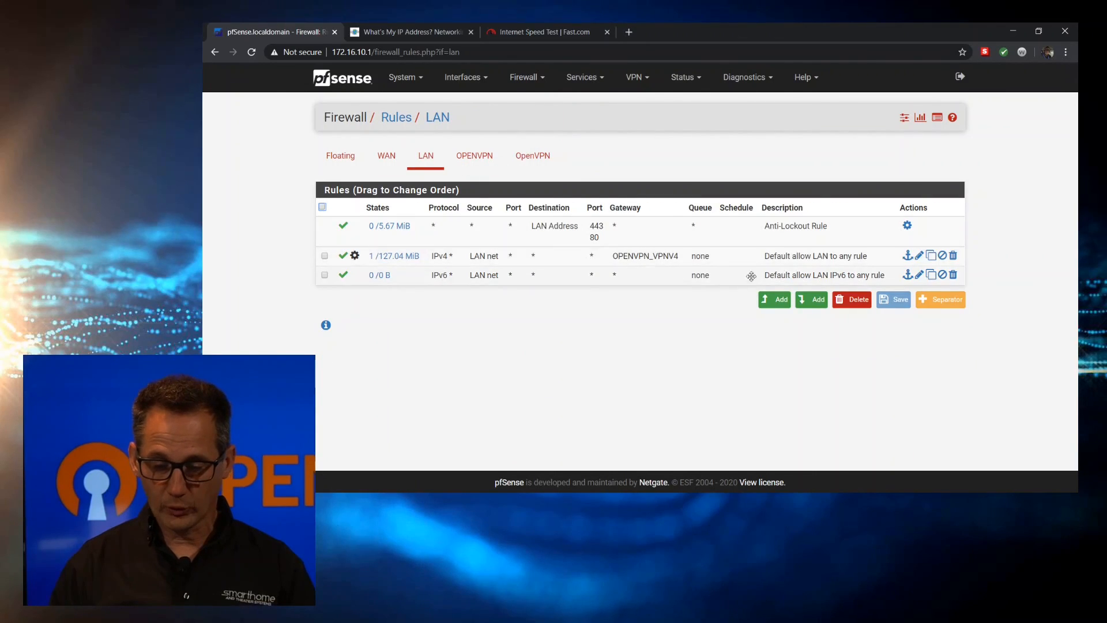
Set the default allow LAN to any rule's gateway to WAN_and_OPVN, then save and apply
left_click(919, 256)
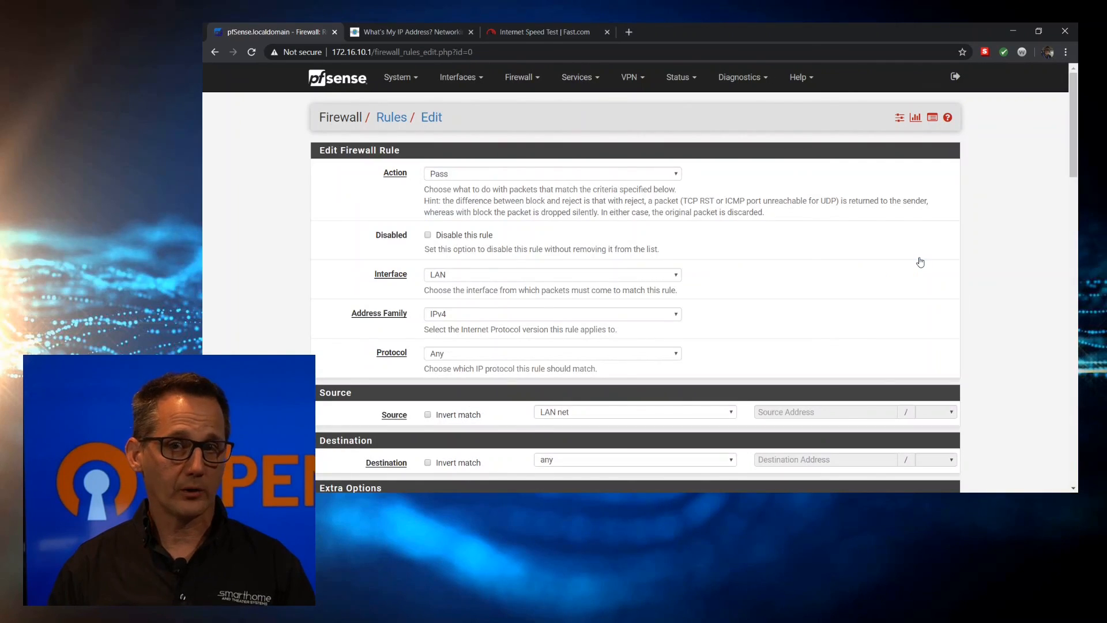
scroll(634, 285, "down", 15)
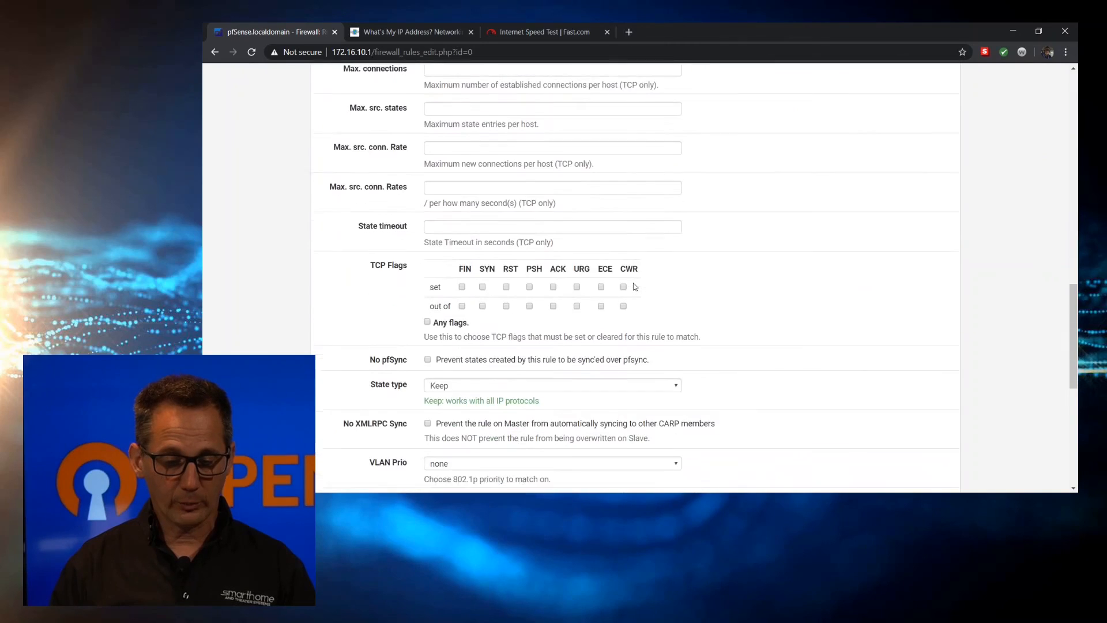
scroll(634, 286, "down", 4)
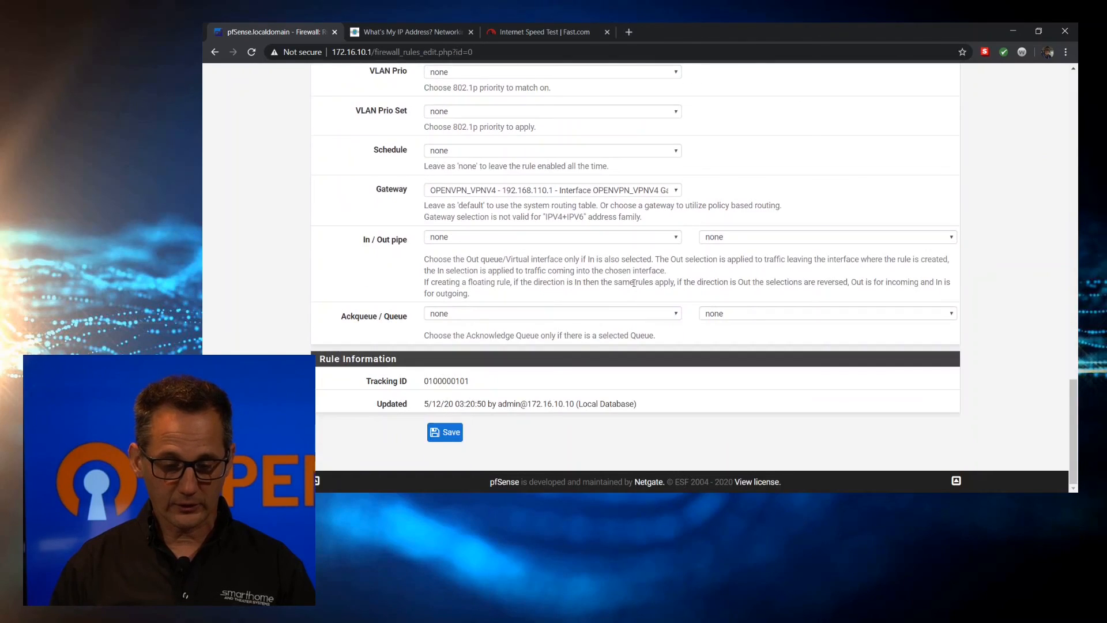
left_click(473, 194)
left_click(483, 234)
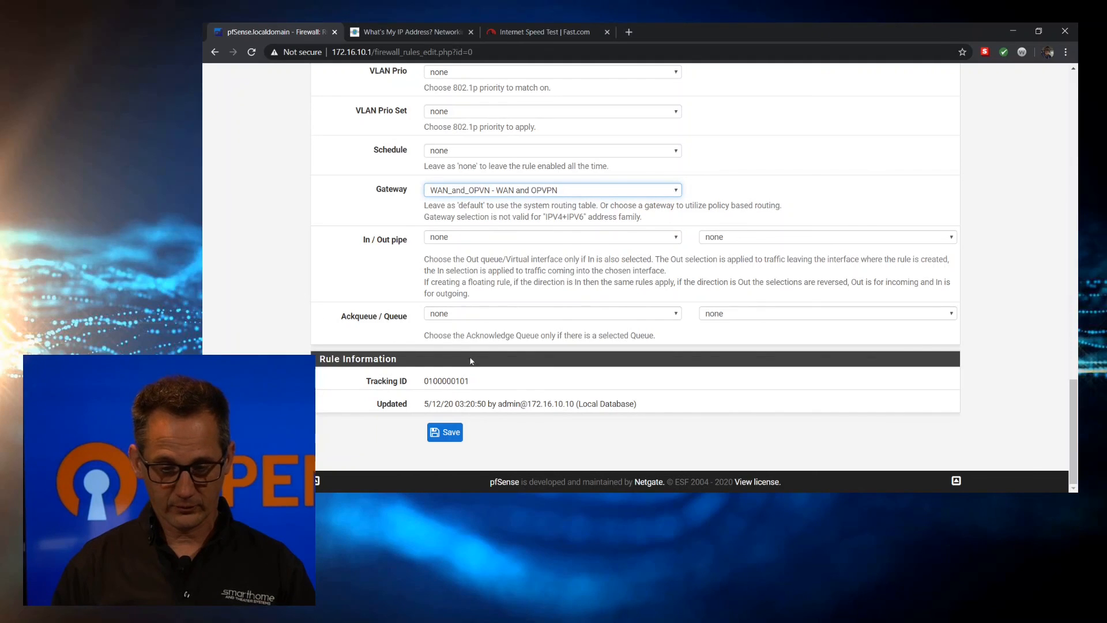
left_click(447, 433)
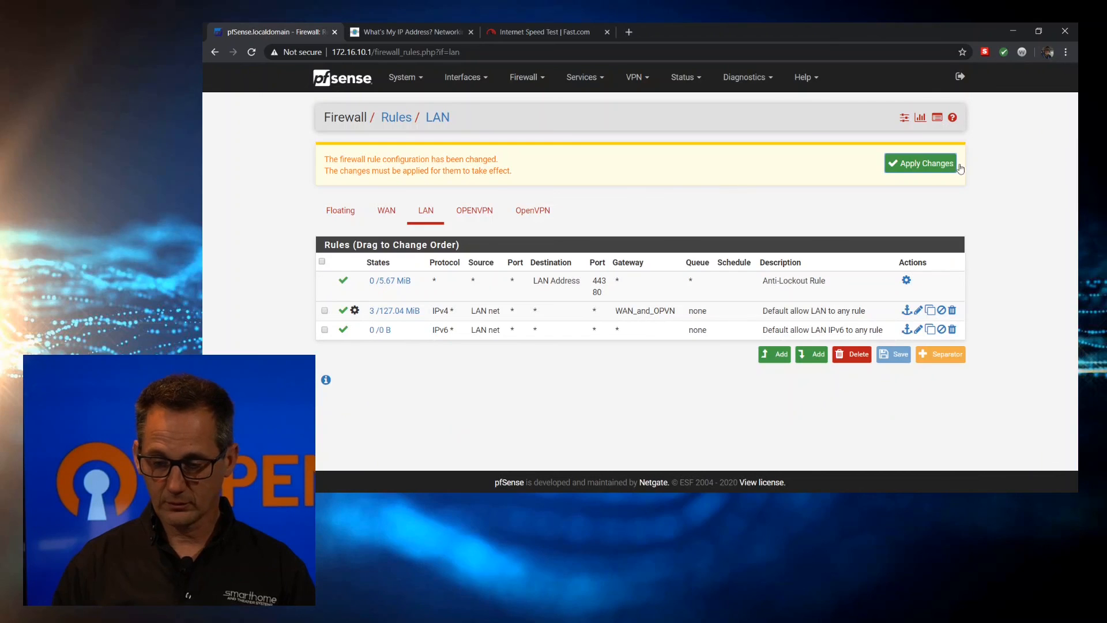
left_click(931, 167)
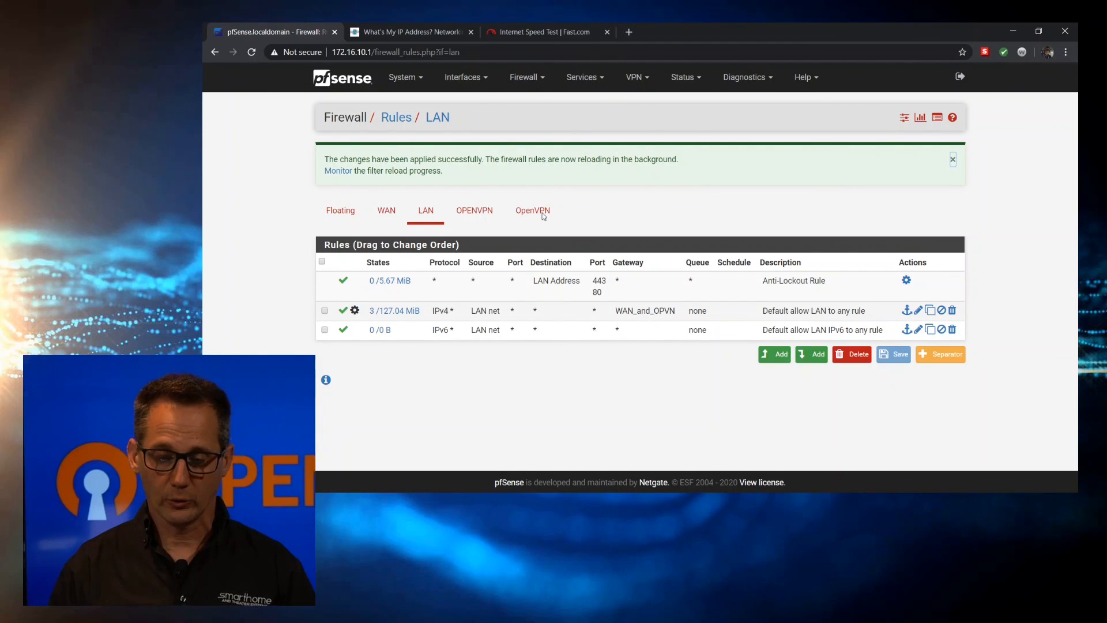
Refresh the whatsmyip.org IP check and rerun the Fast.com test (66 Mbps), then return to pfSense
left_click(421, 30)
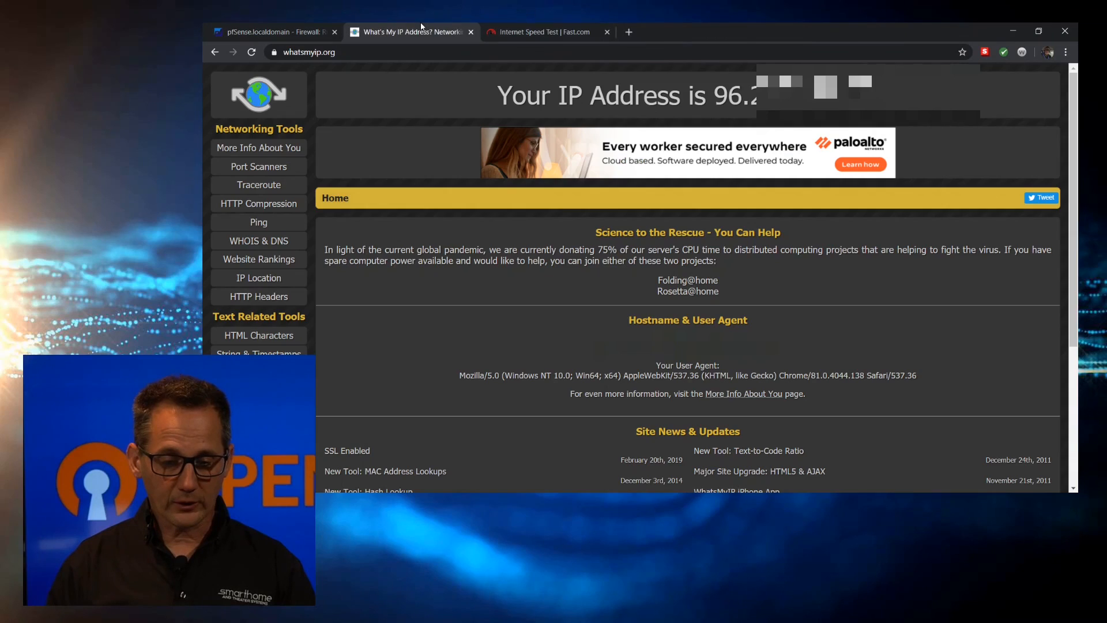
left_click(252, 52)
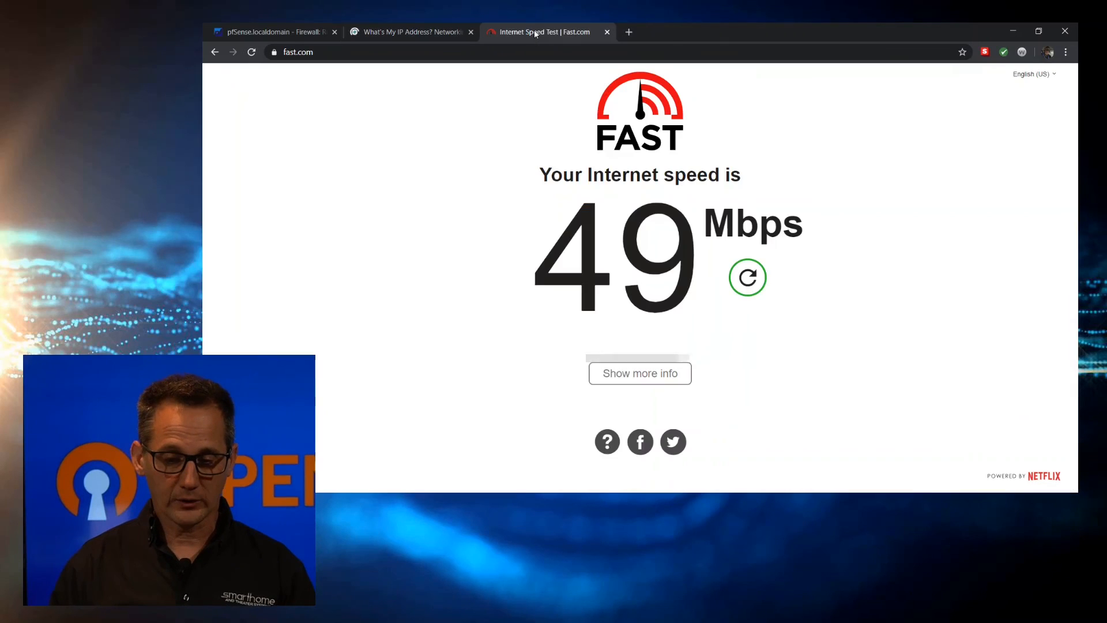
left_click(534, 31)
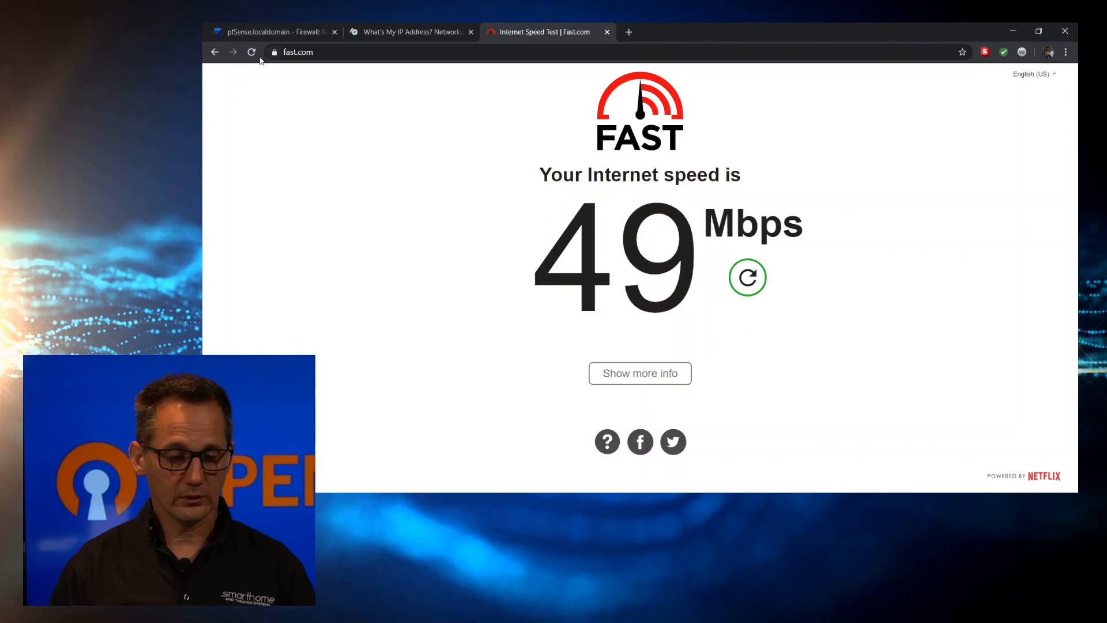
left_click(253, 53)
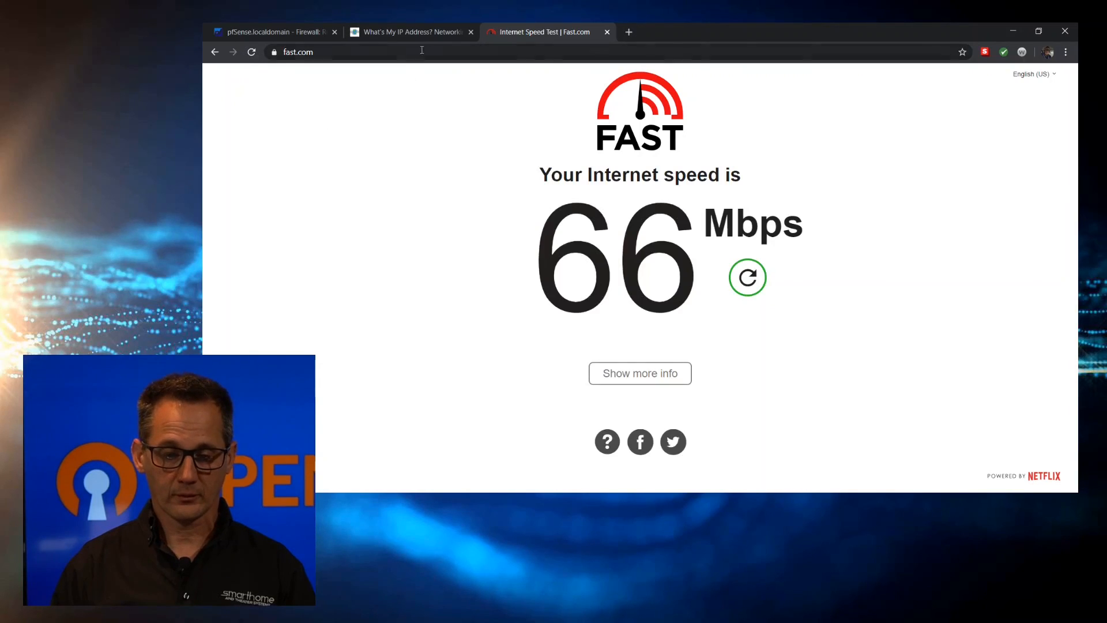
left_click(422, 30)
left_click(271, 32)
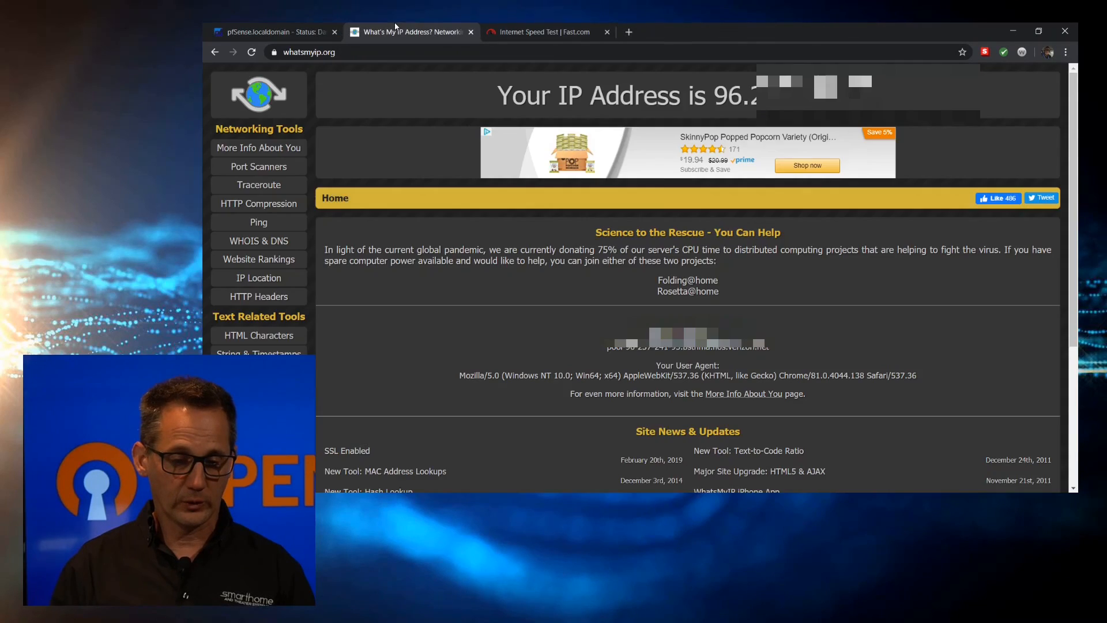
Recheck the public IP on whatsmyip.org and restart the Fast.com test, now 190 Mbps
left_click(406, 32)
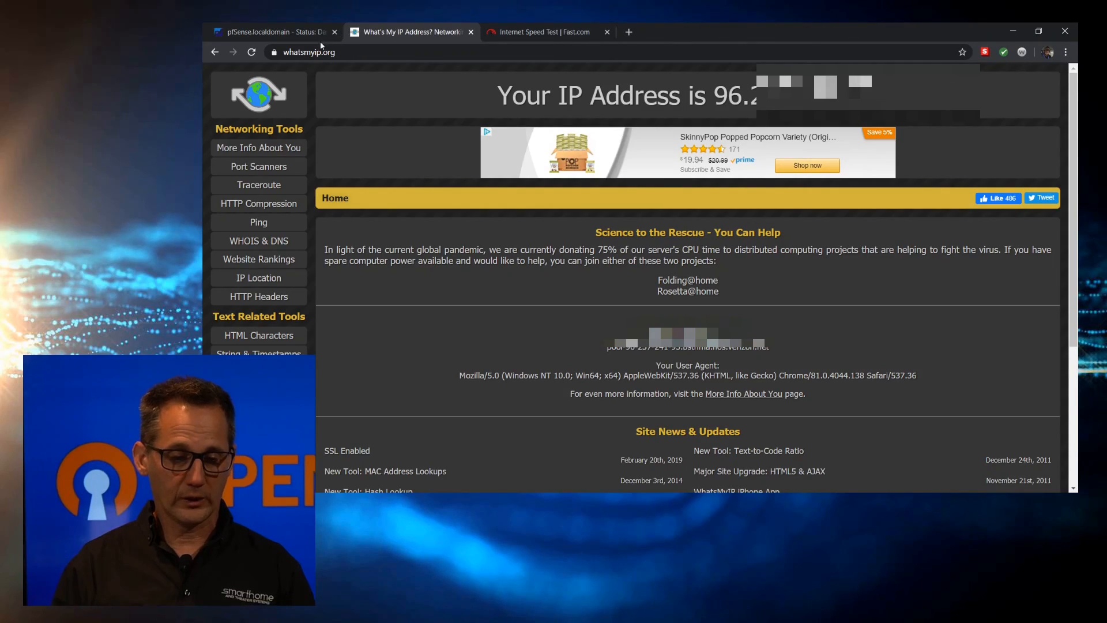
left_click(252, 53)
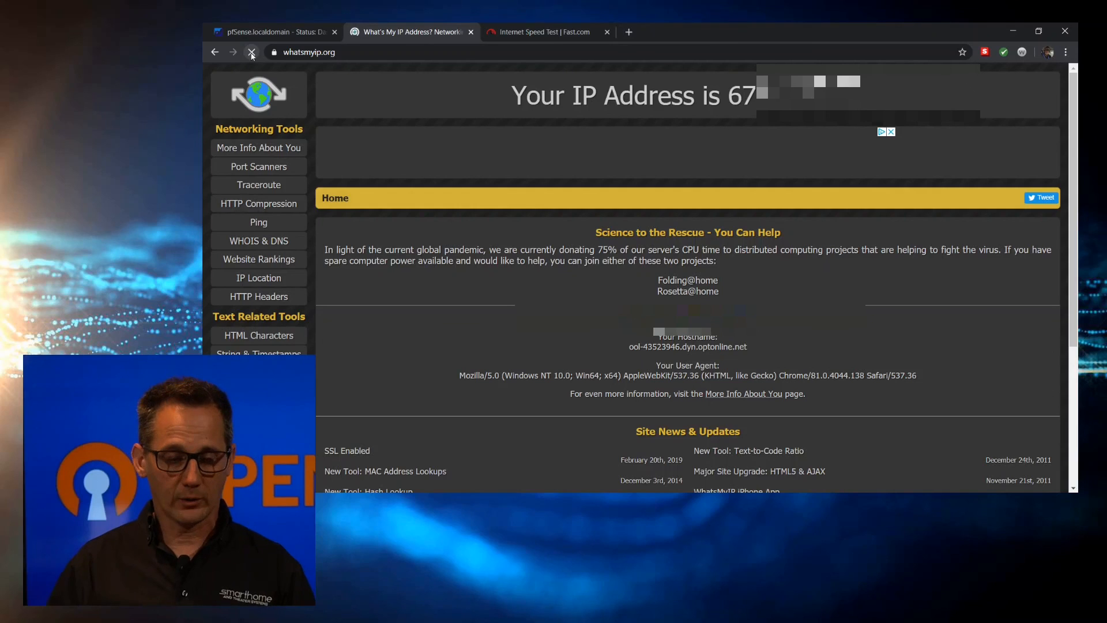
left_click(517, 32)
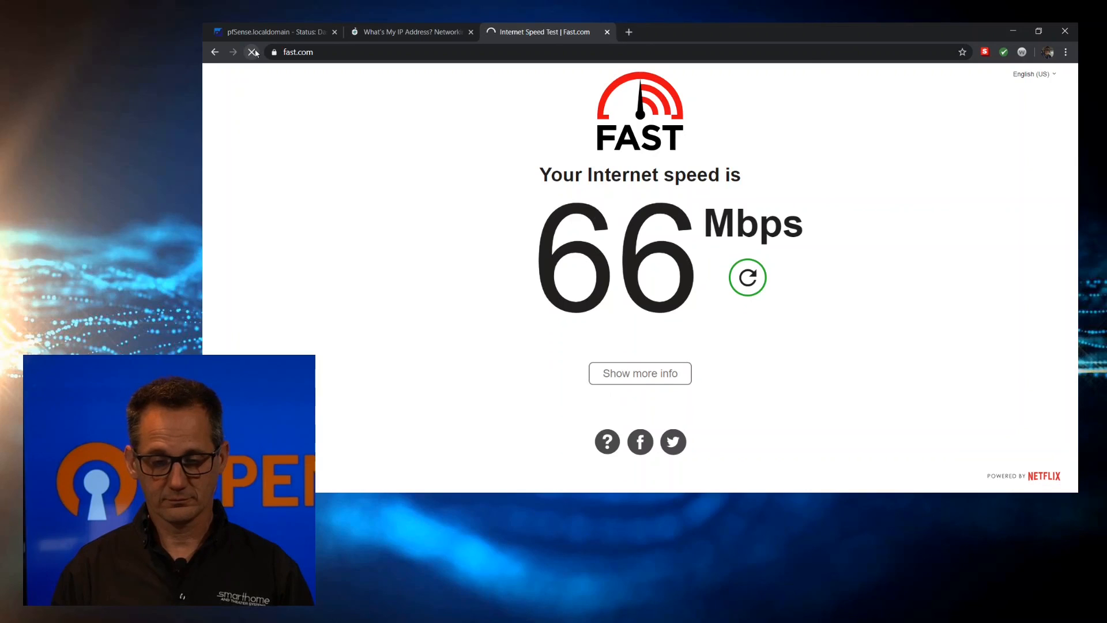
left_click(755, 278)
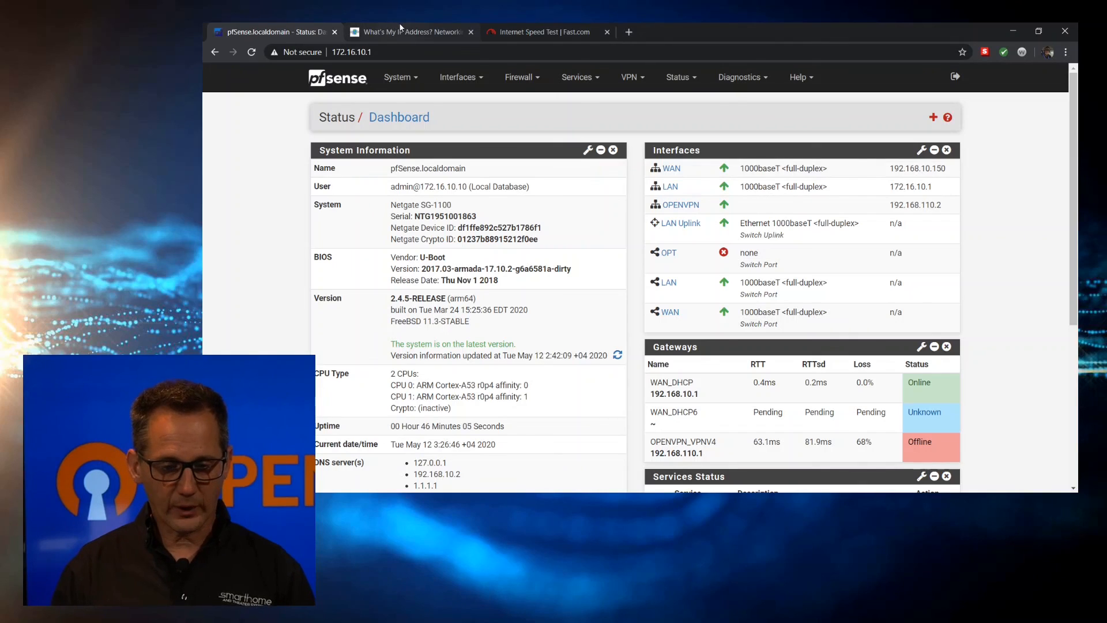
Go to the LAN firewall rules and select the default allow LAN to any rule
left_click(525, 81)
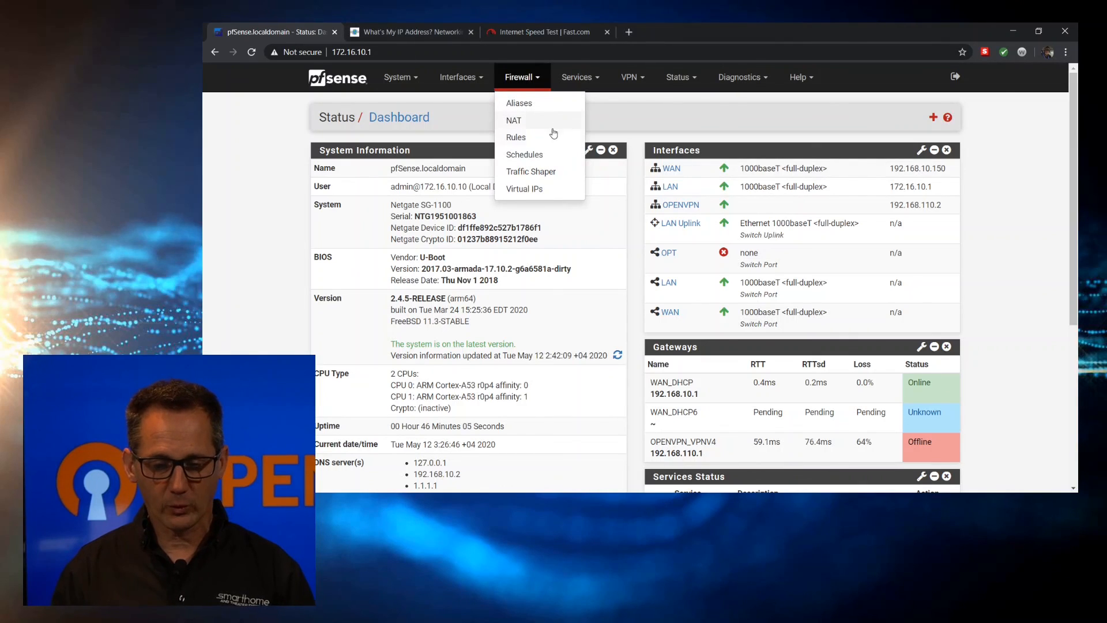
left_click(538, 138)
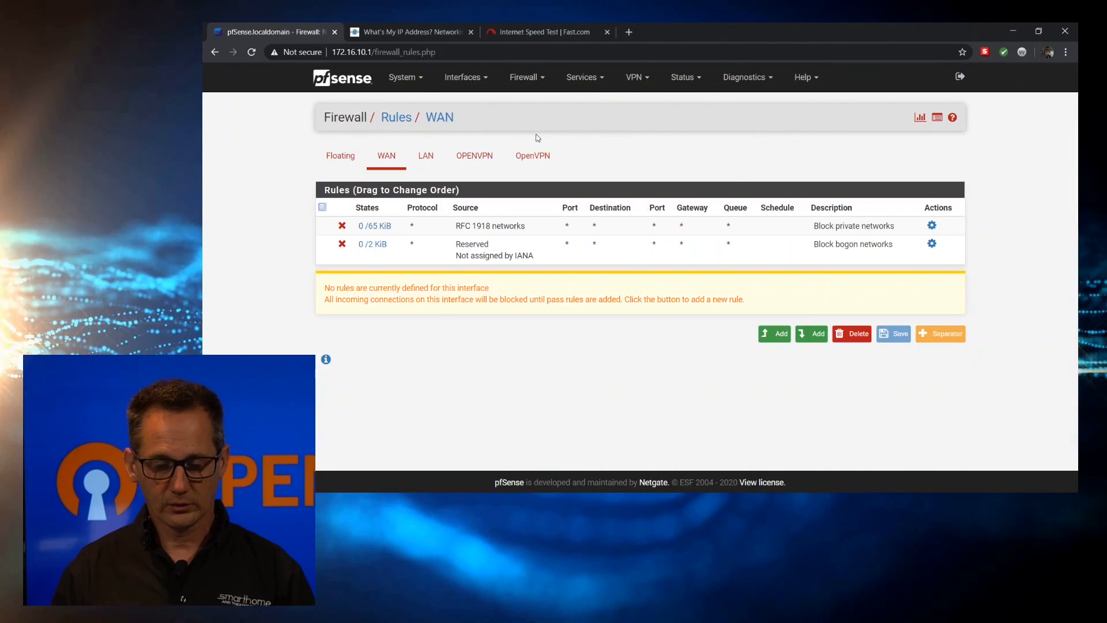
left_click(437, 158)
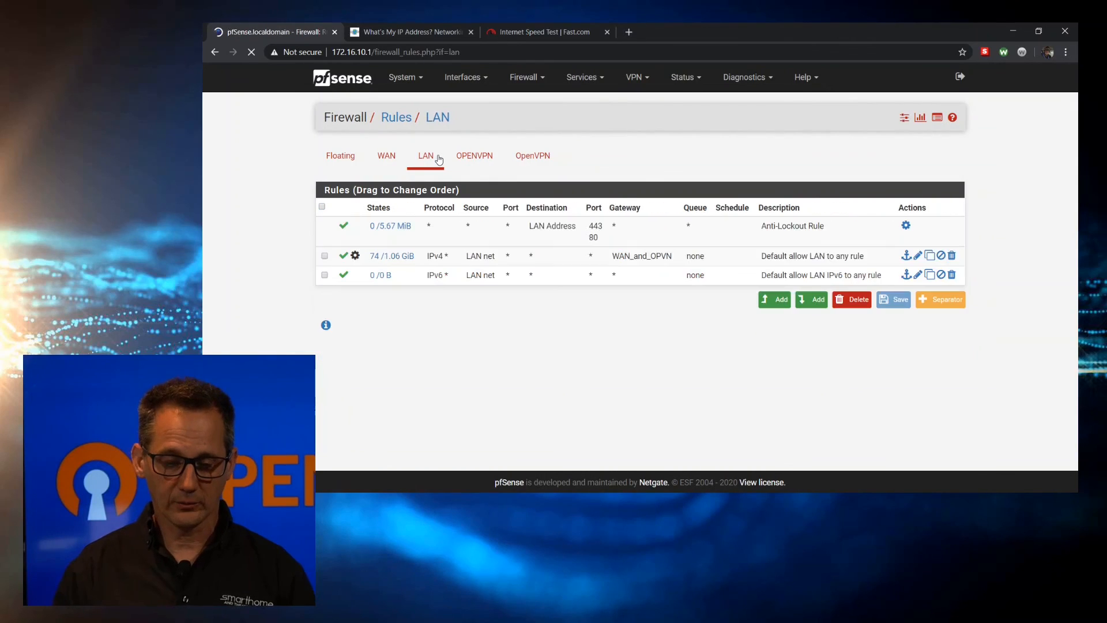
left_click(520, 263)
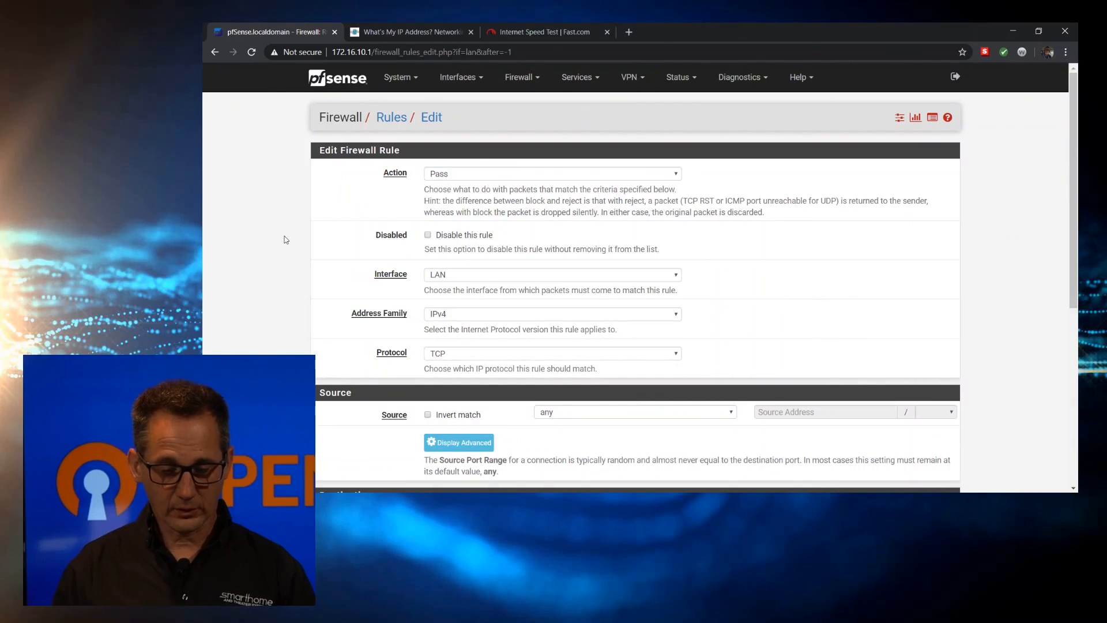
Set the new rule's destination port range to HTTP (80) and its gateway to WAN_DHCP
scroll(285, 239, "down", 5)
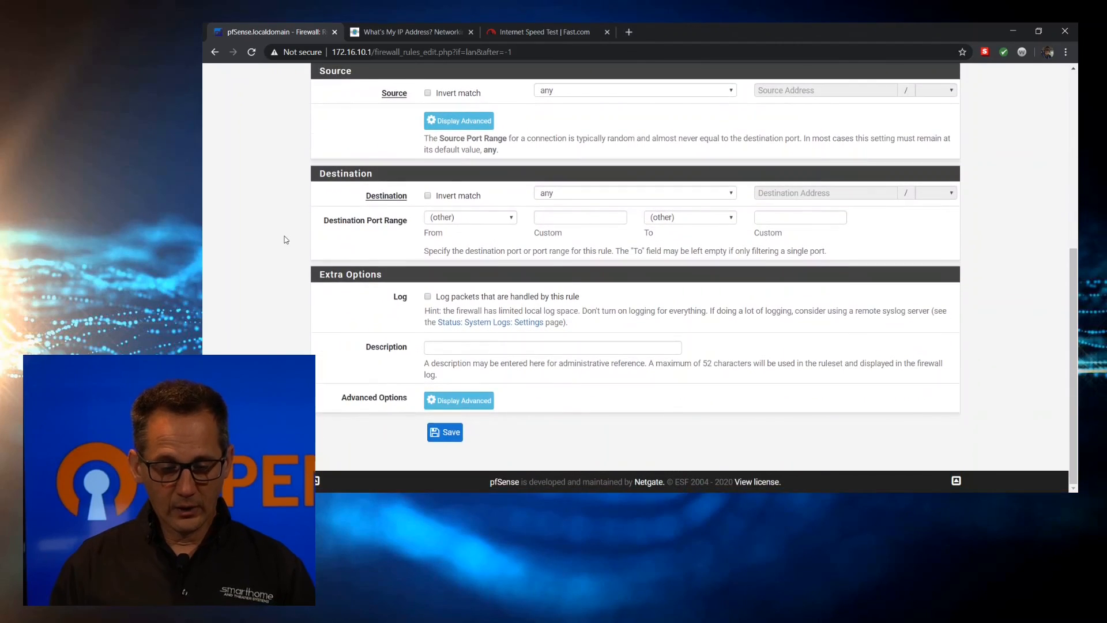
left_click(483, 217)
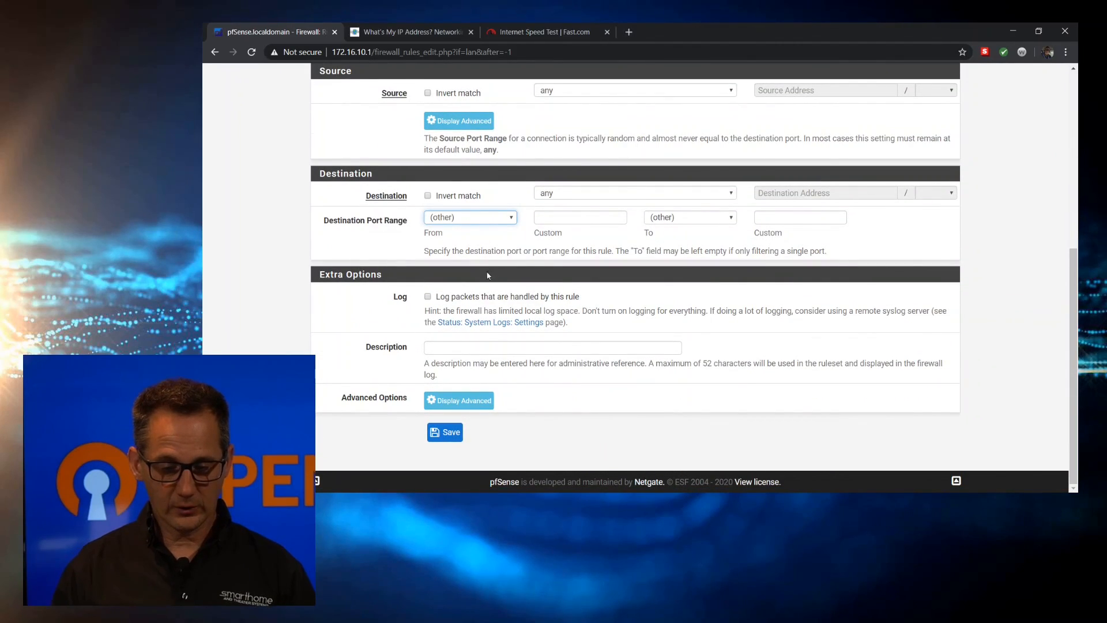
left_click(479, 311)
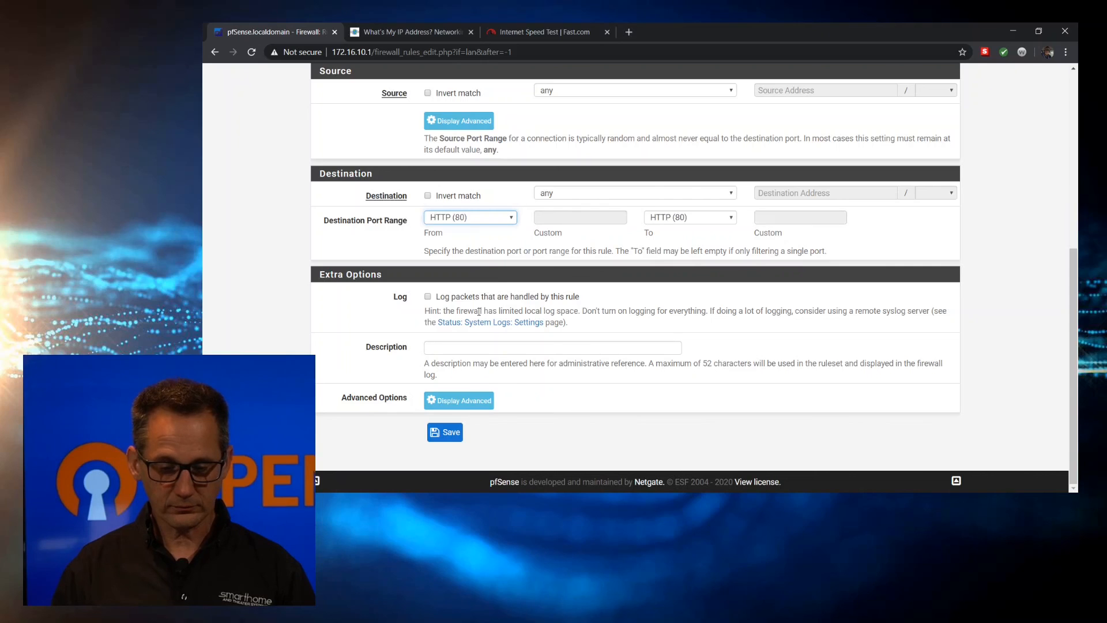
left_click(465, 403)
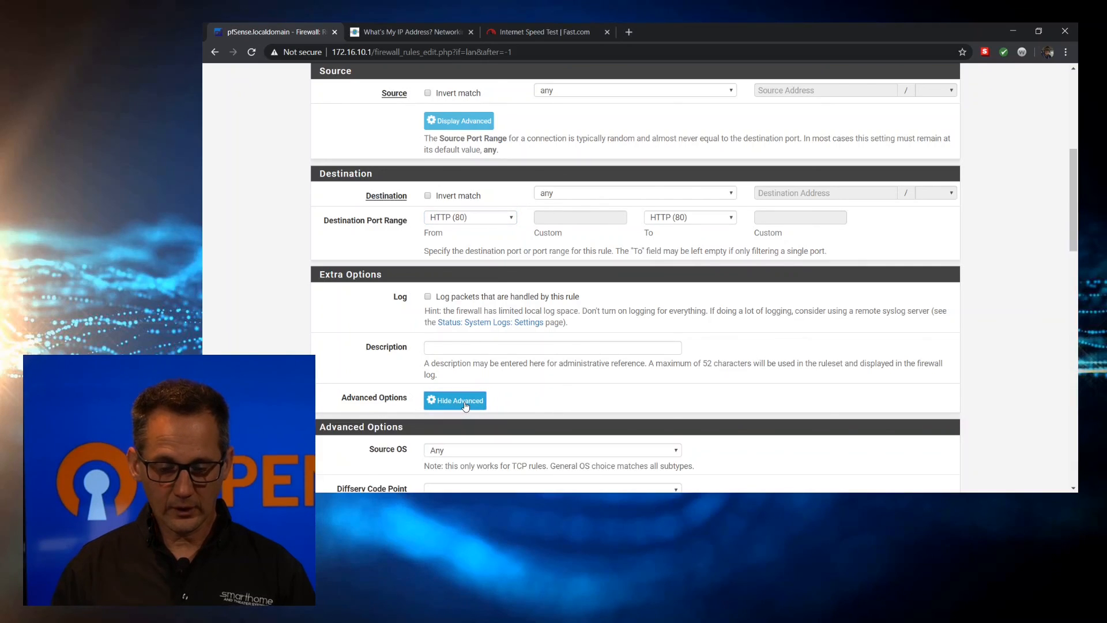
scroll(466, 407, "down", 1)
scroll(466, 406, "down", 15)
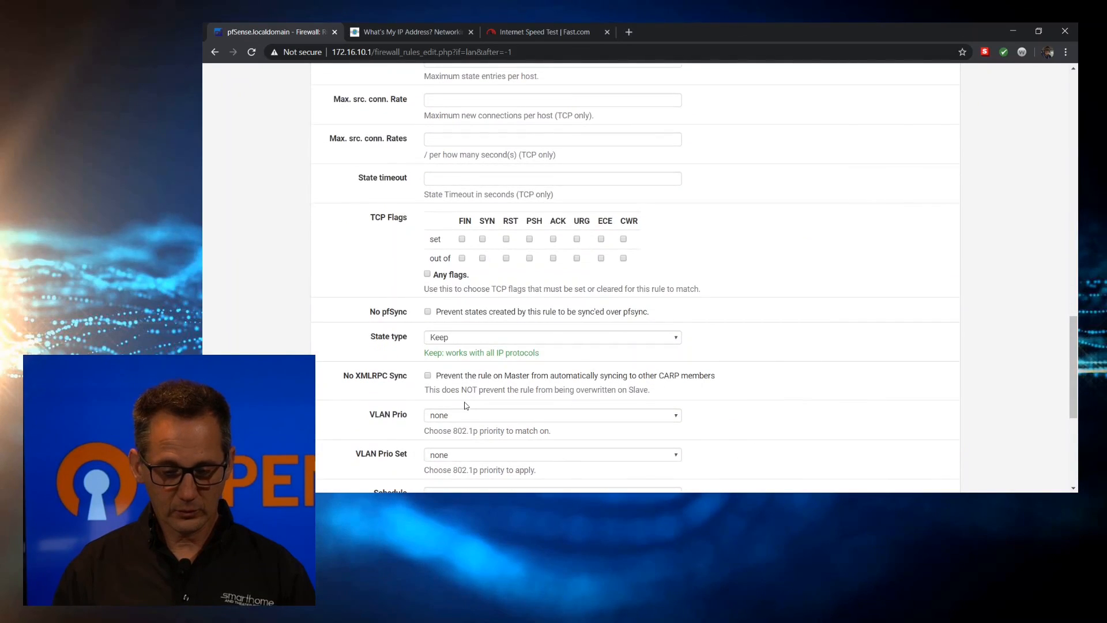
left_click(481, 383)
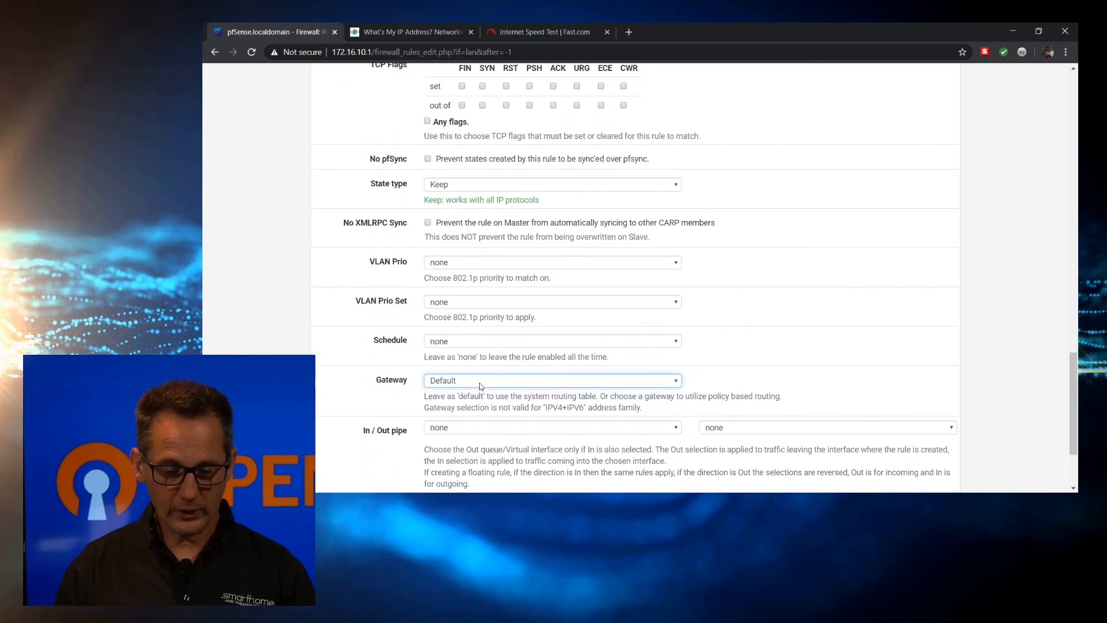
left_click(480, 406)
Describe the rule as 'Port80 Via WAN' and save it above the default allow LAN rule
scroll(479, 403, "up", 12)
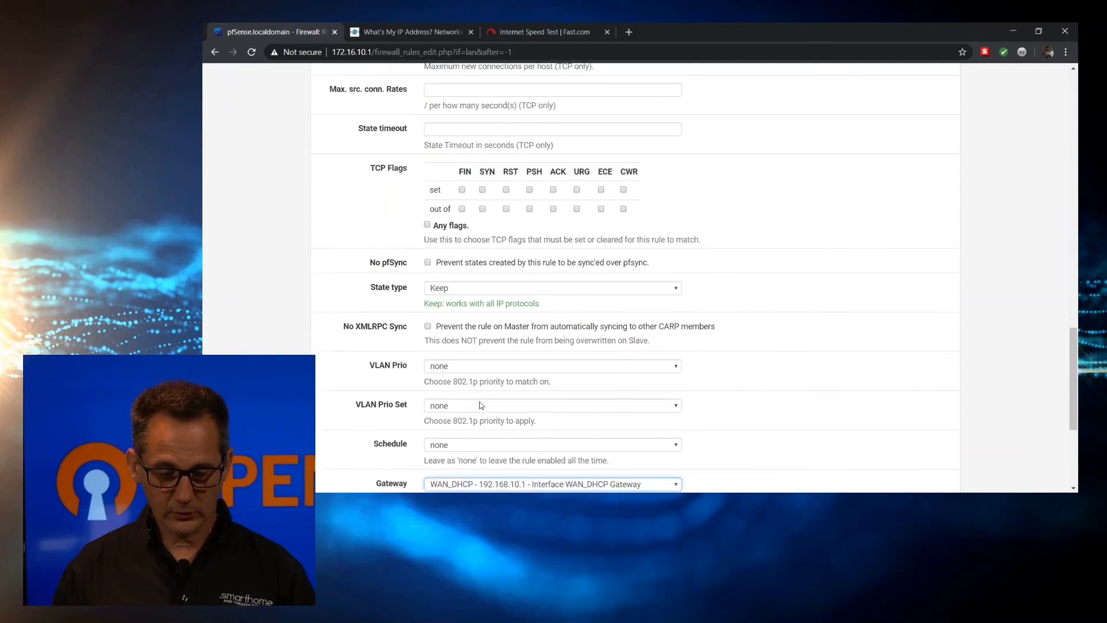
scroll(480, 401, "up", 4)
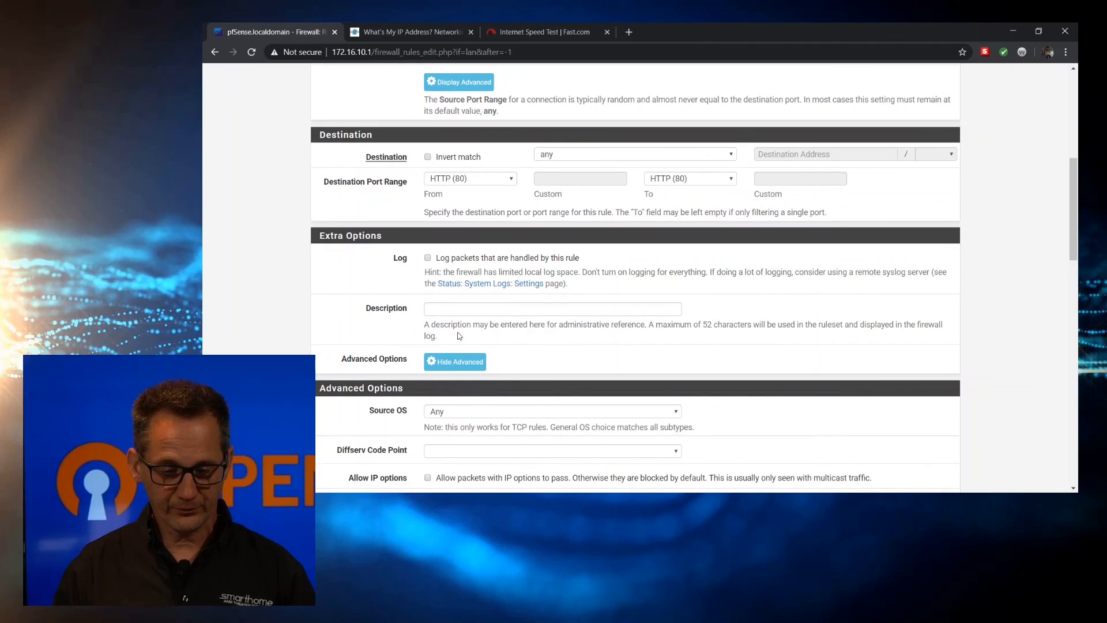
left_click(437, 309)
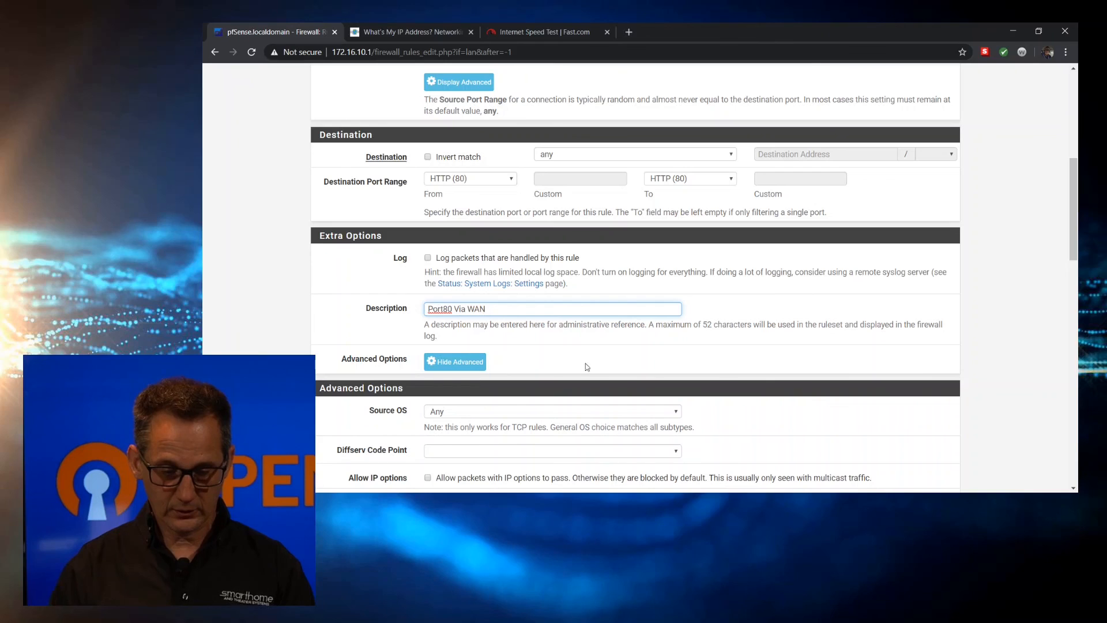
scroll(614, 373, "down", 10)
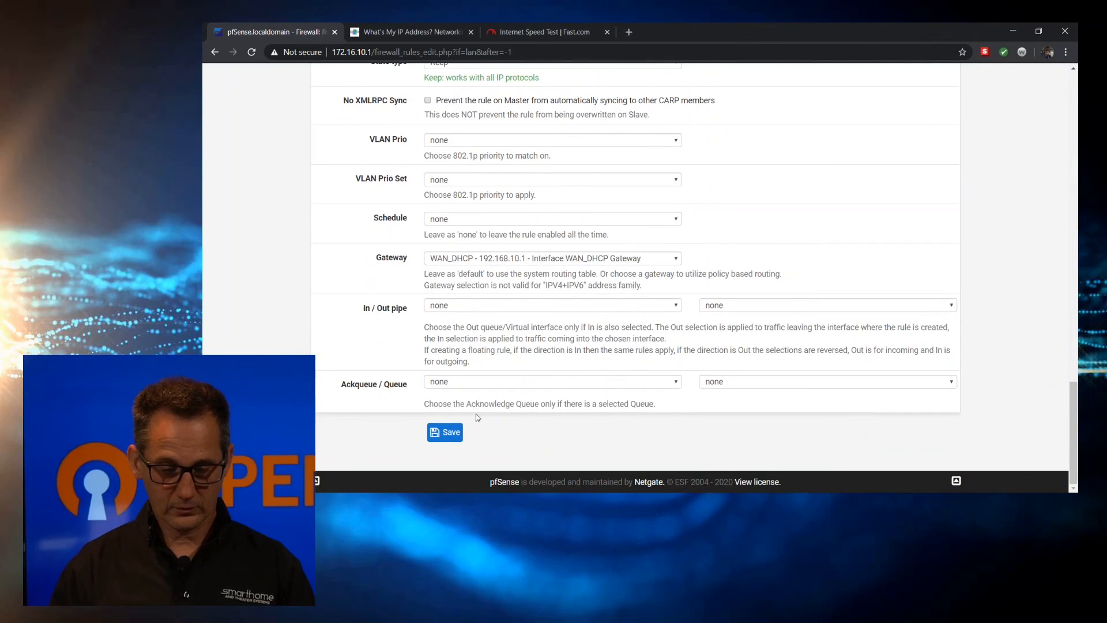
left_click(445, 428)
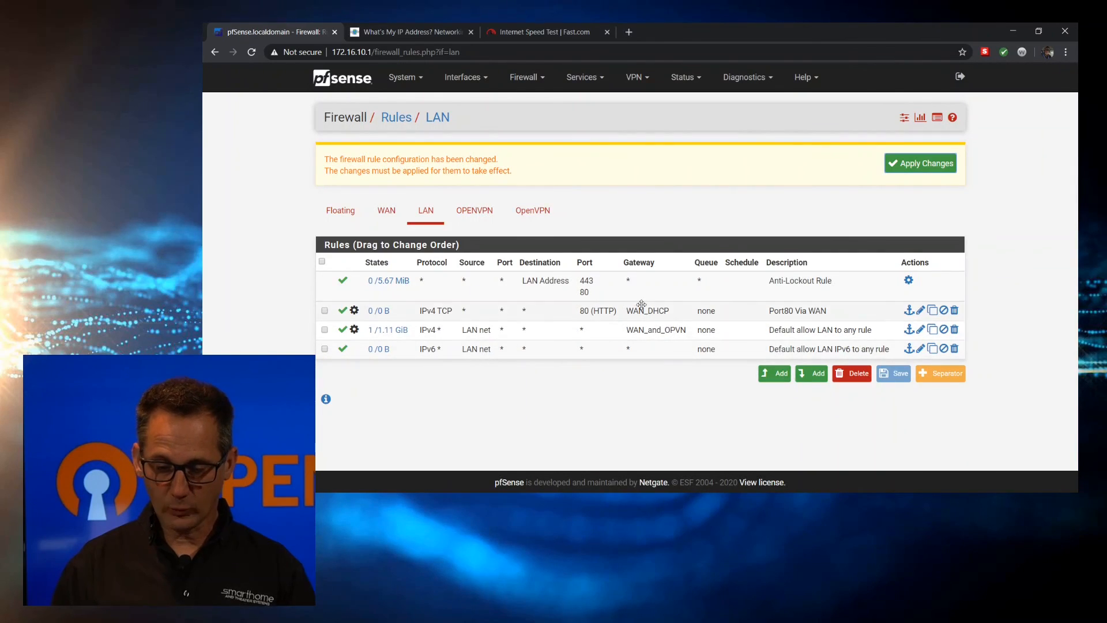
left_click(624, 335)
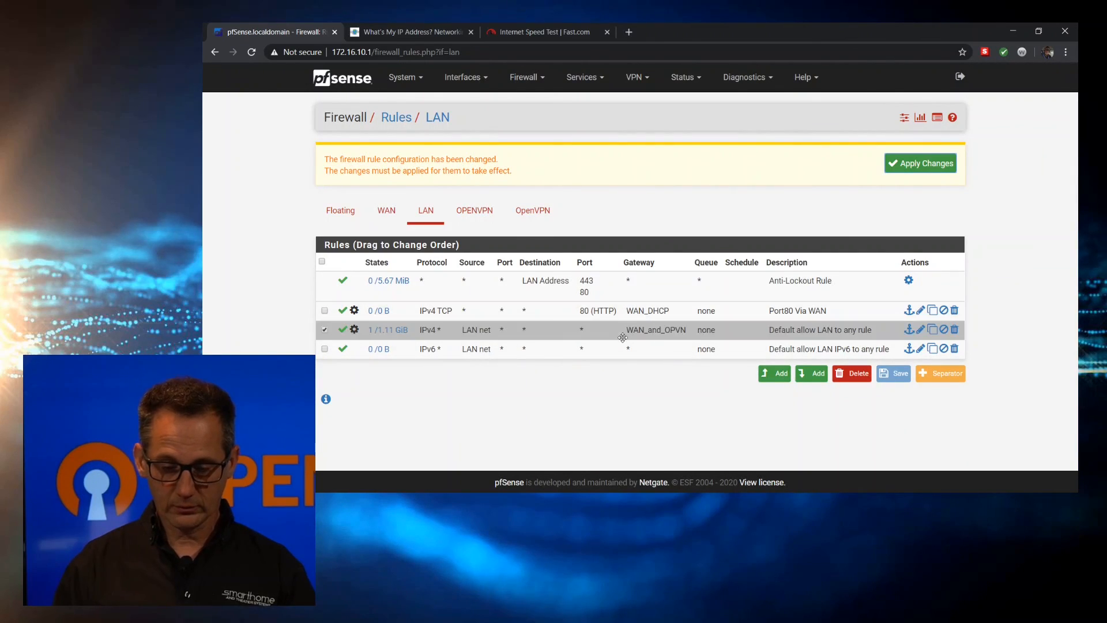
Add a rule above the default allow rule for HTTPS (443), described 'Port443 Via WAN'
left_click(768, 374)
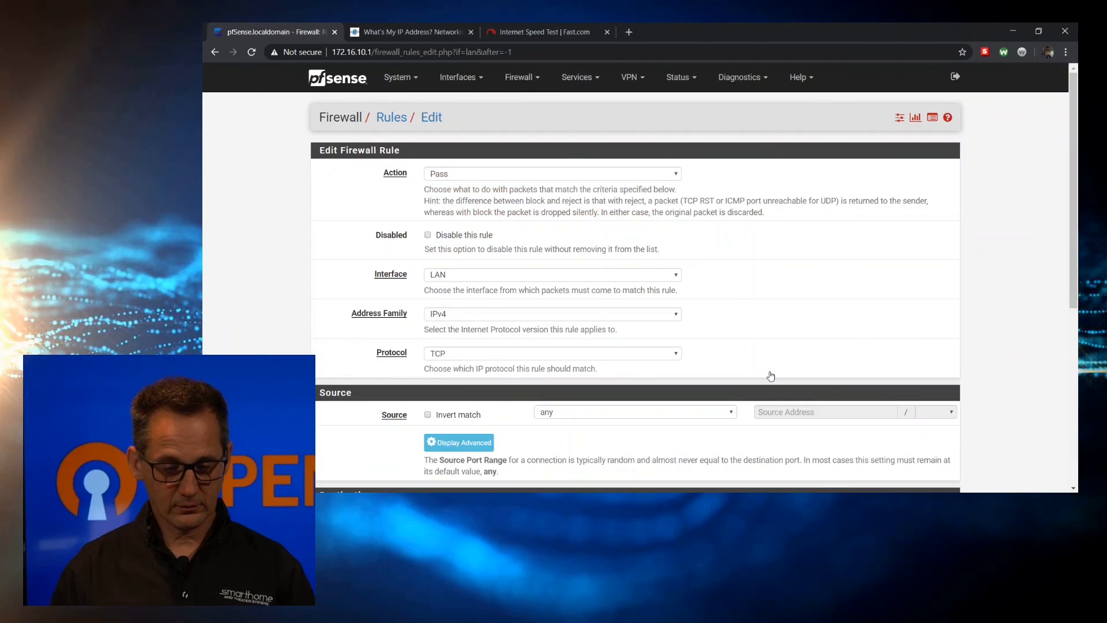
scroll(369, 265, "down", 5)
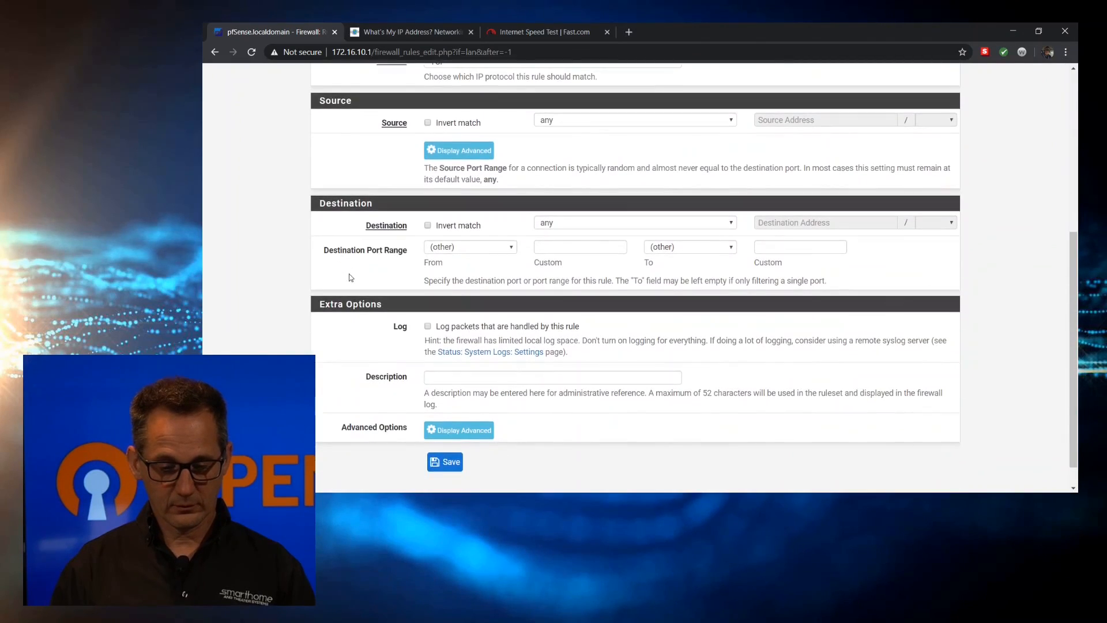
left_click(460, 251)
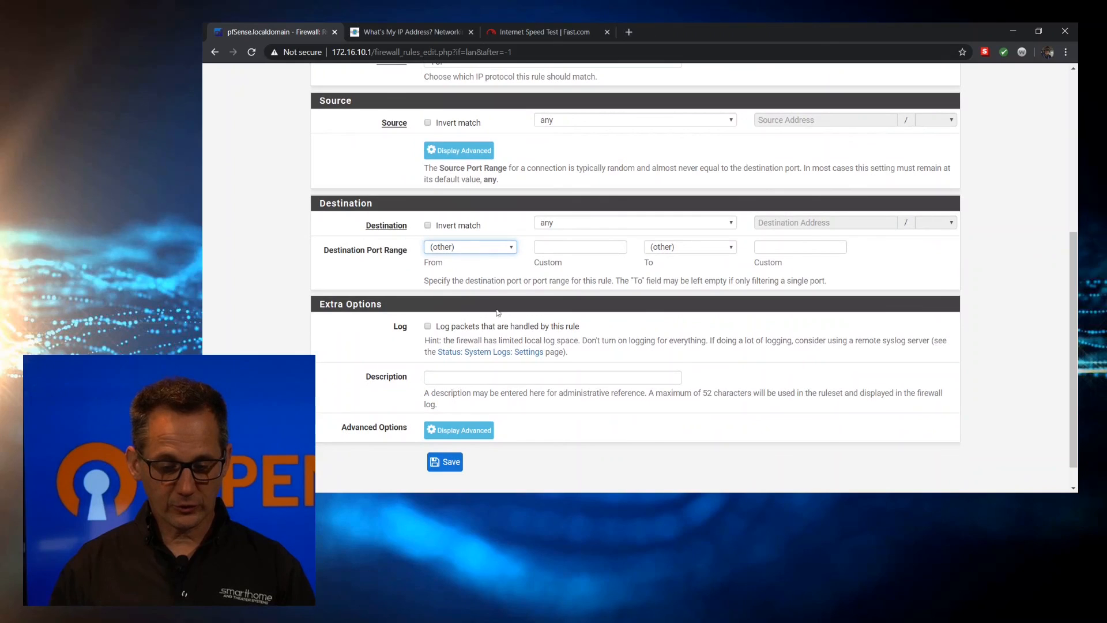
left_click(486, 354)
scroll(485, 353, "down", 1)
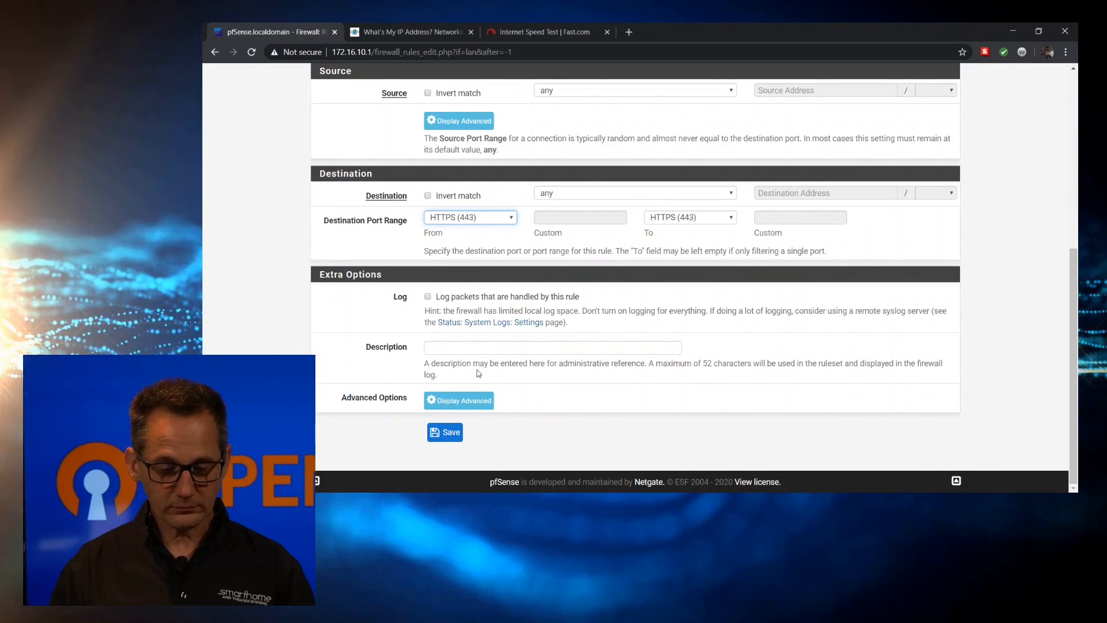
left_click(454, 348)
type("P")
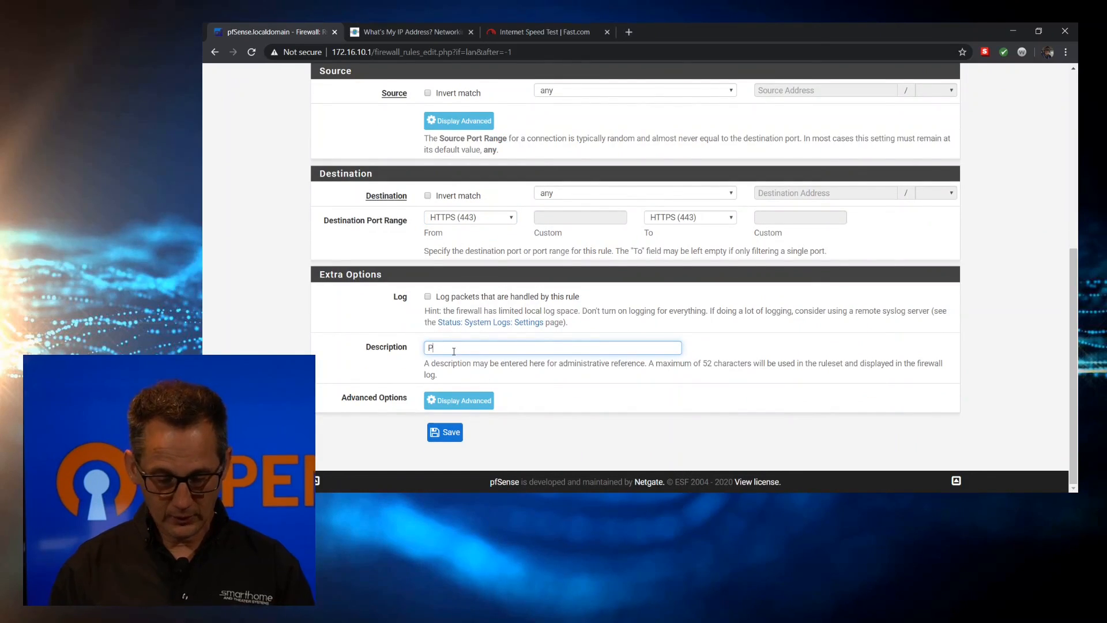
type("ort443 ")
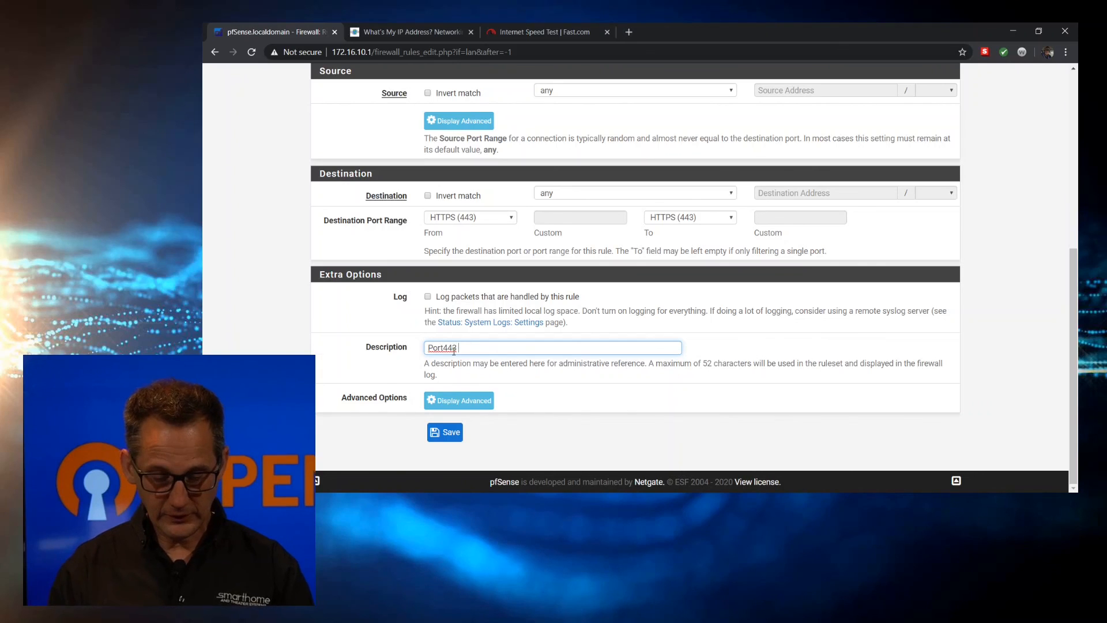
type("Via WAN")
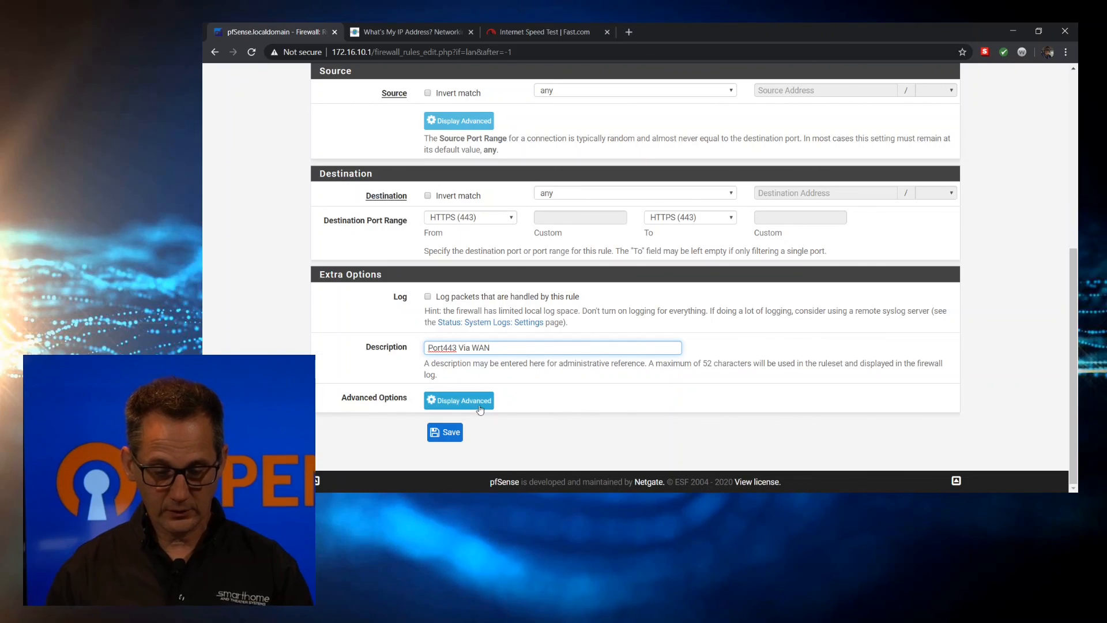
Route the Port443 rule through the WAN_DHCP gateway and save it
left_click(475, 404)
scroll(476, 404, "down", 15)
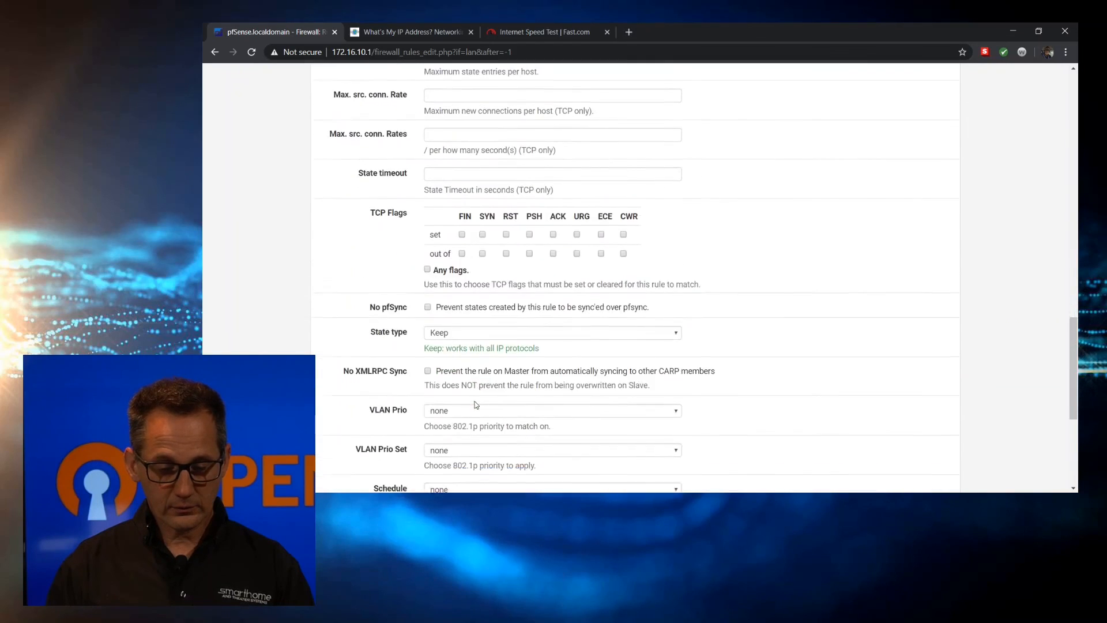
left_click(451, 292)
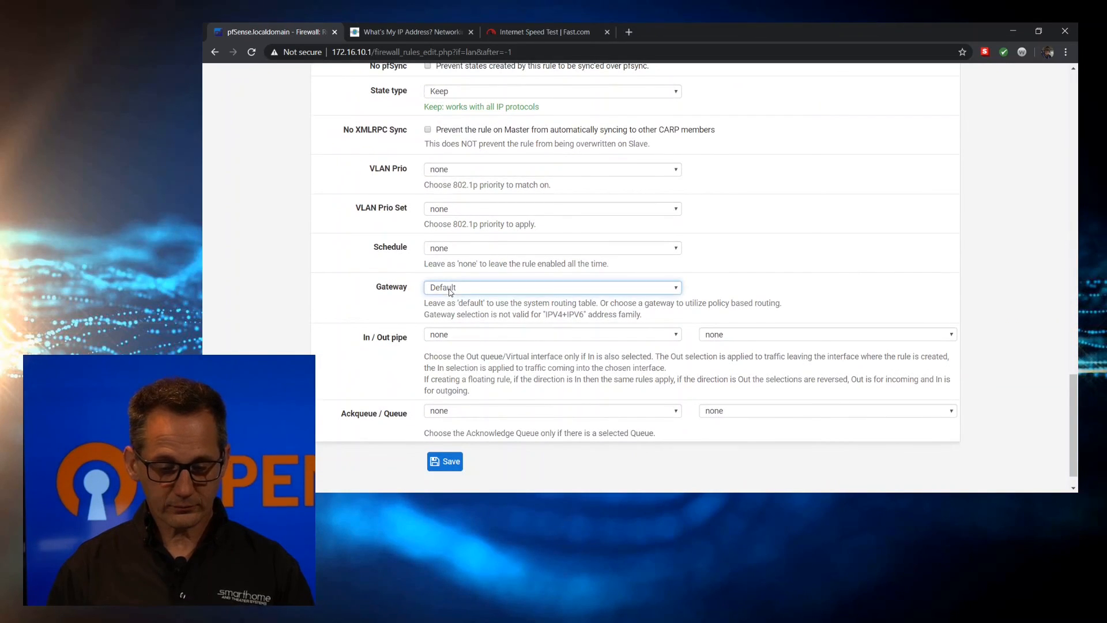
left_click(471, 314)
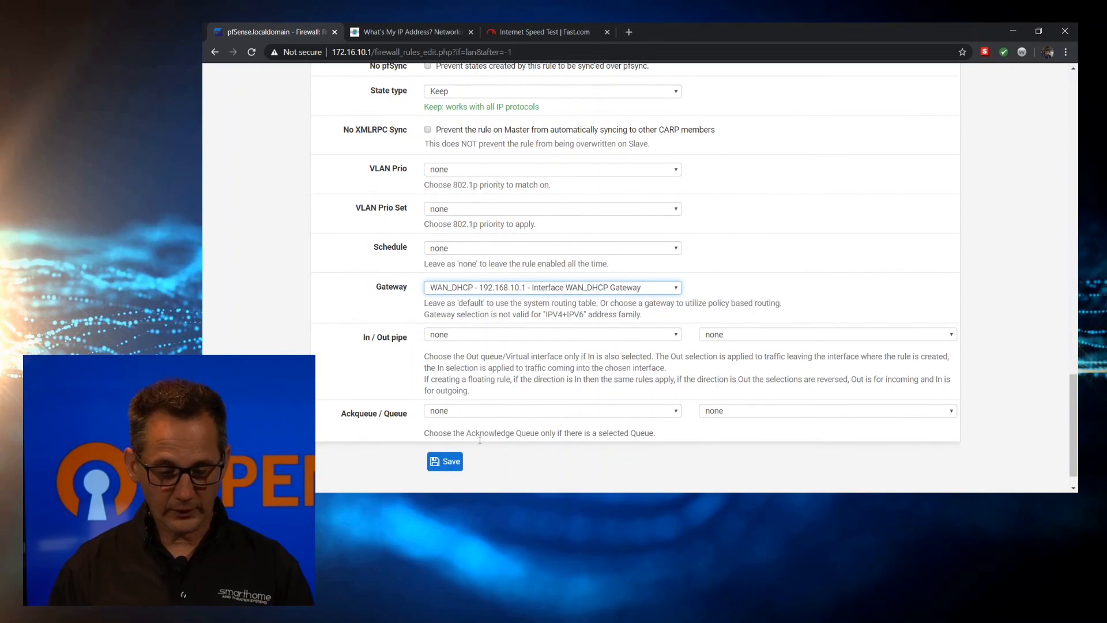
left_click_drag(438, 472, 443, 469)
left_click(444, 468)
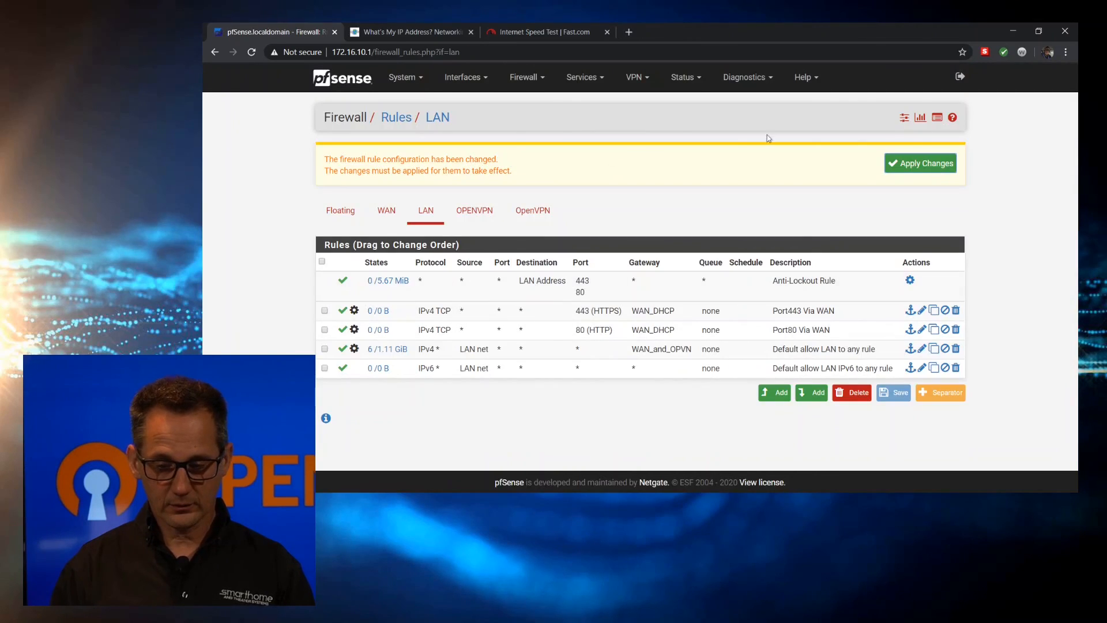
Apply the new port 80 and 443 rules and check the speed on Fast.com (220 Mbps)
left_click(911, 167)
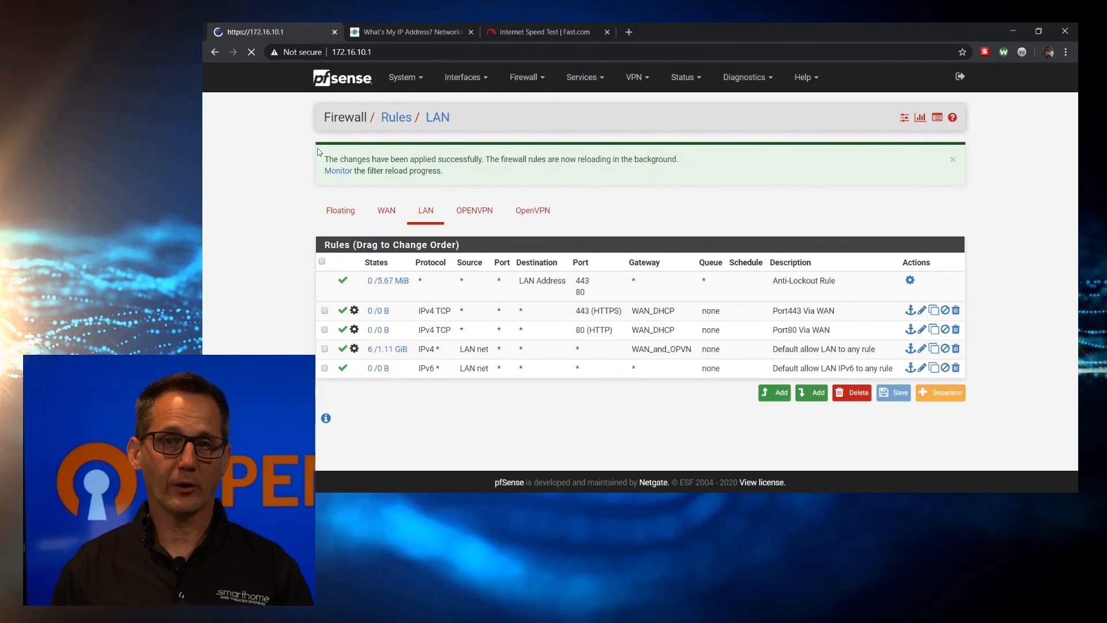
scroll(318, 152, "down", 3)
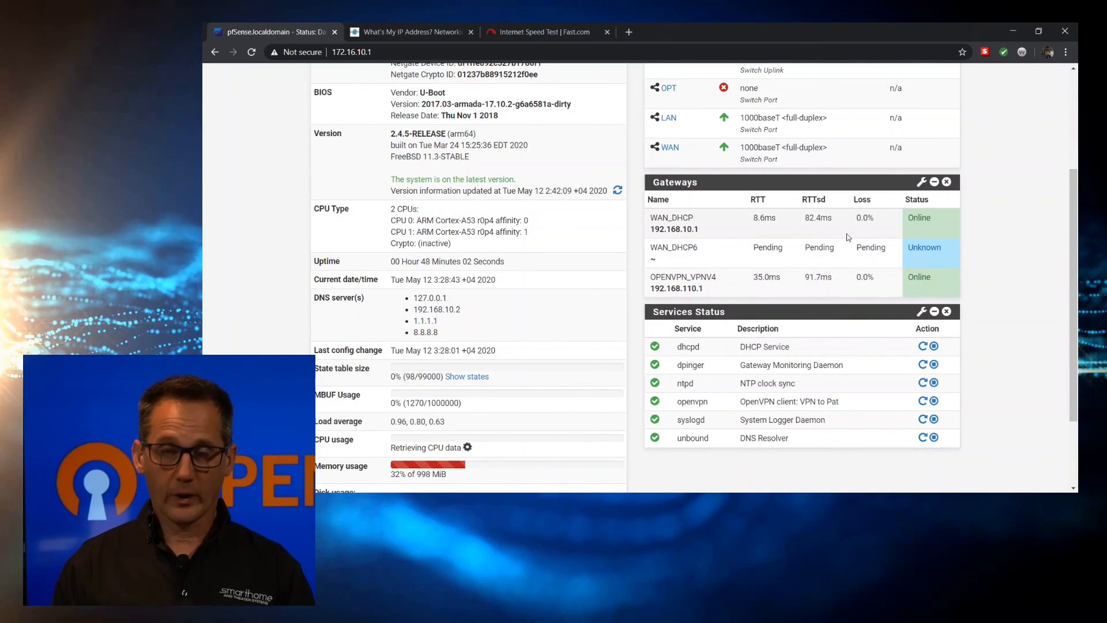
scroll(848, 237, "up", 3)
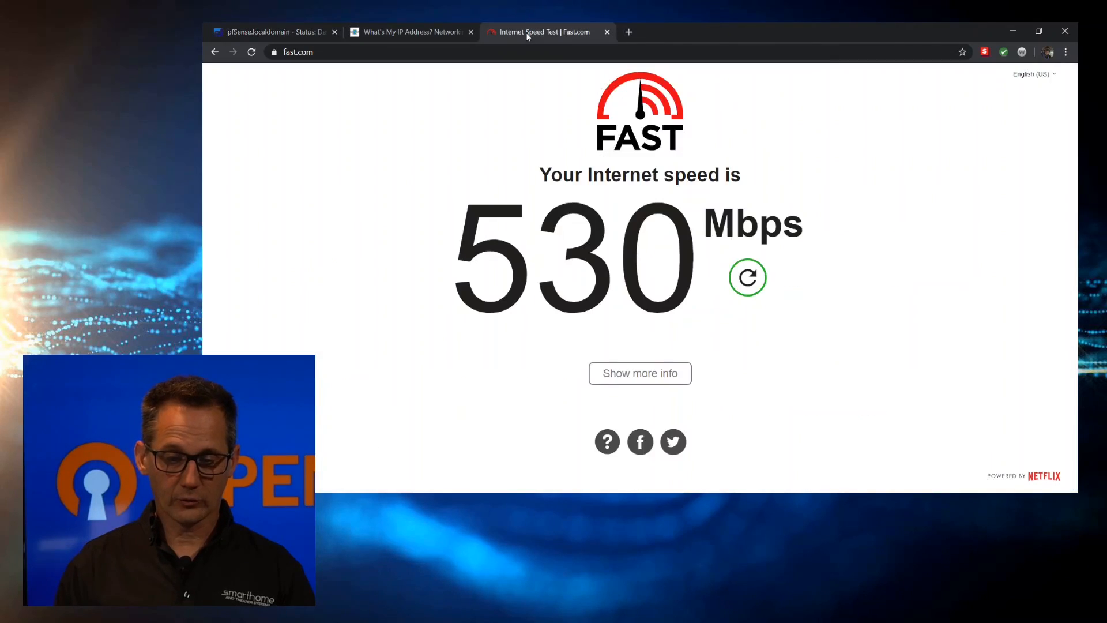
left_click(525, 33)
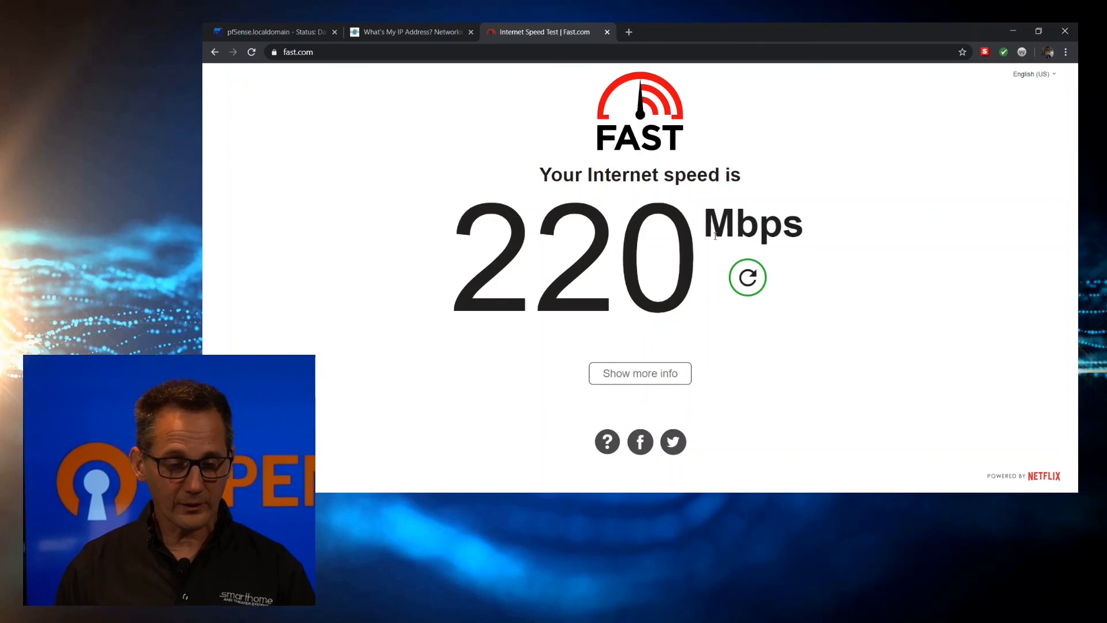
Show pfSense's LAN rules and check the Port443 Via WAN rule's traffic: 230.16 MiB over 28 states
left_click(269, 32)
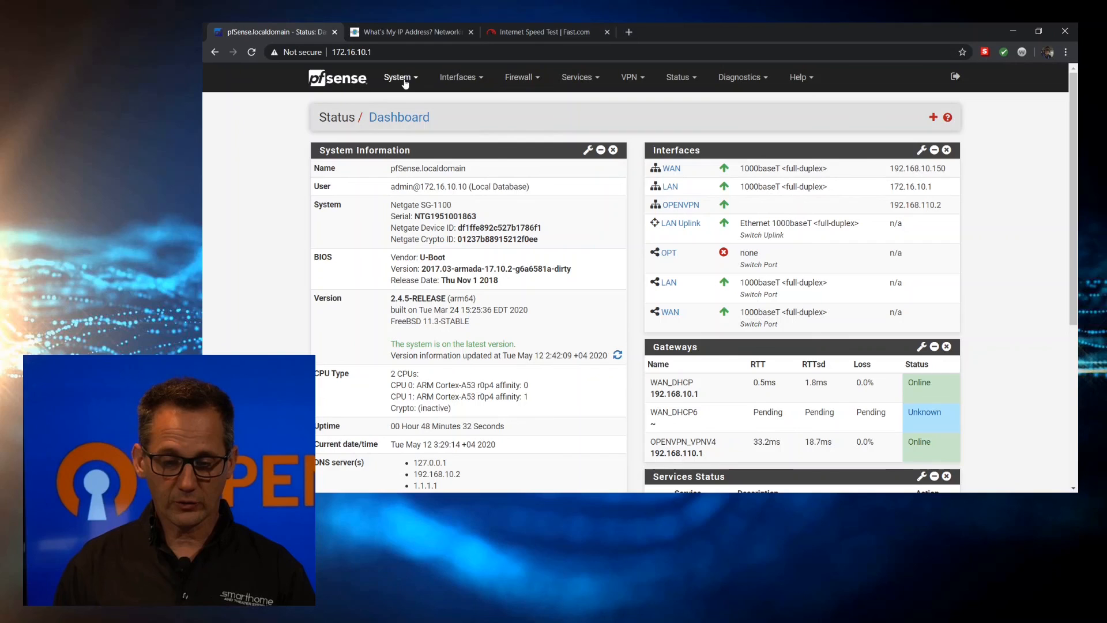
left_click(518, 77)
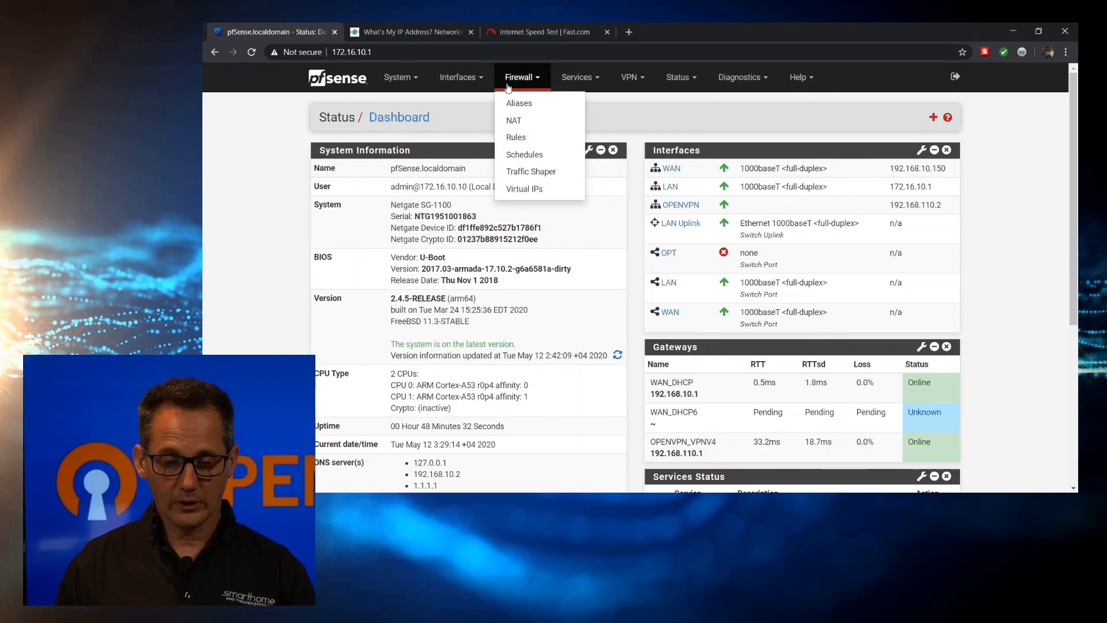
left_click(530, 144)
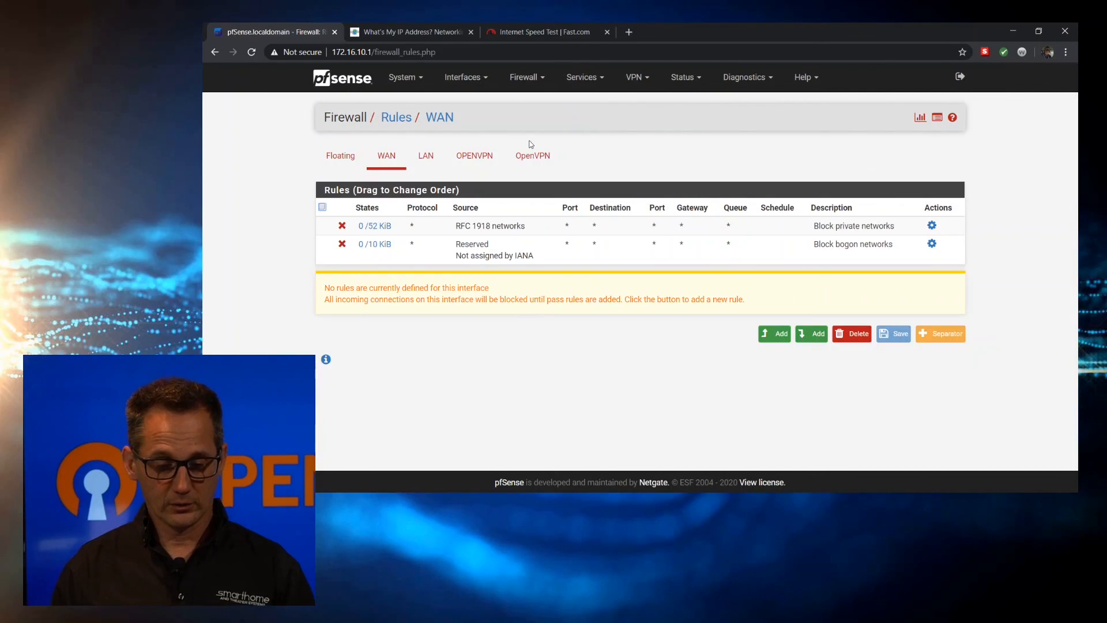
left_click(426, 156)
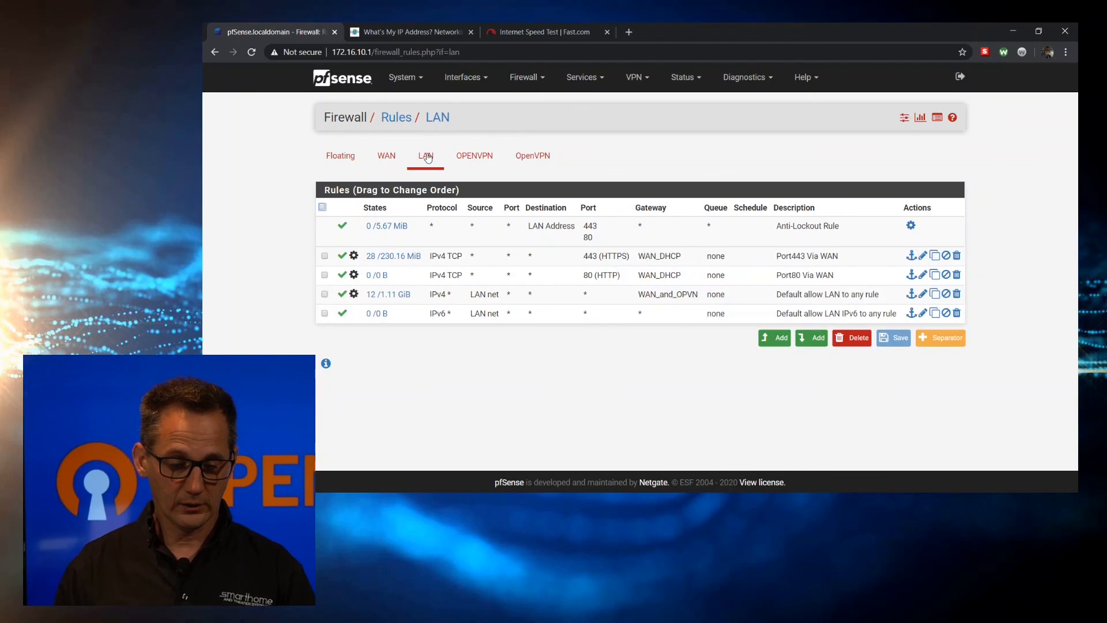
mouse_move(383, 255)
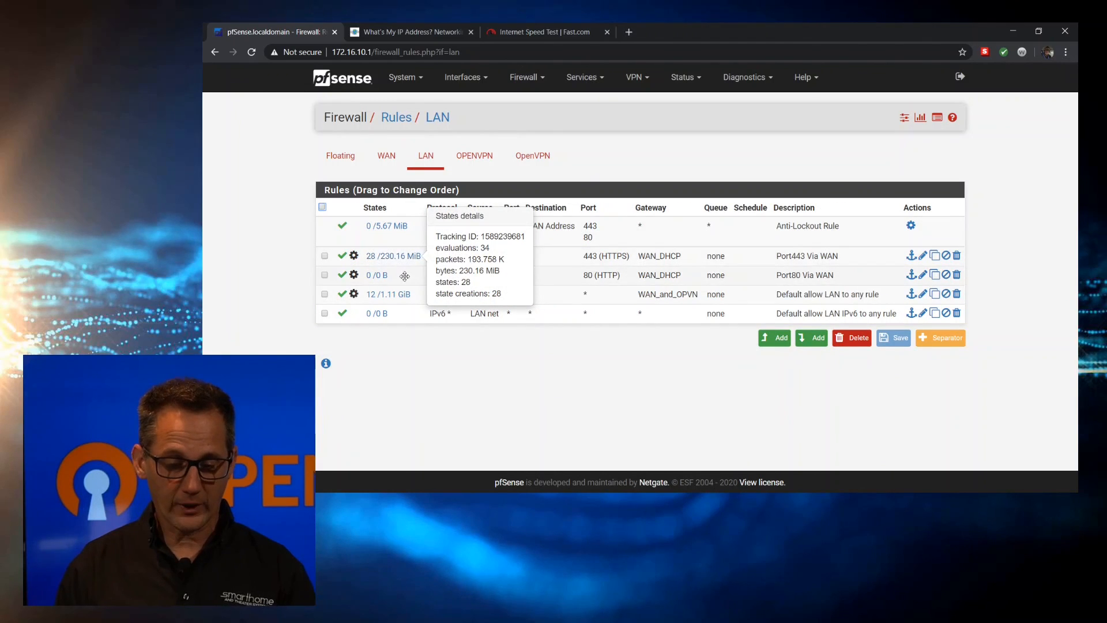